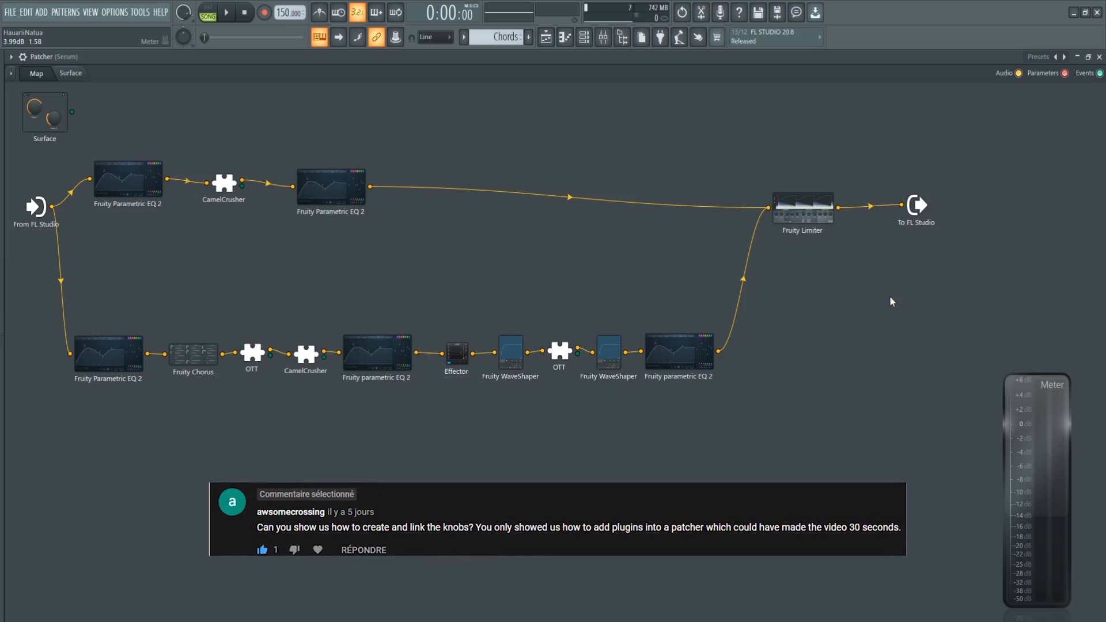
# Open the CamelCrusher in the lower effects chain to view its distortion controls.
pyautogui.moveTo(355, 188); pyautogui.dragTo(357, 184)
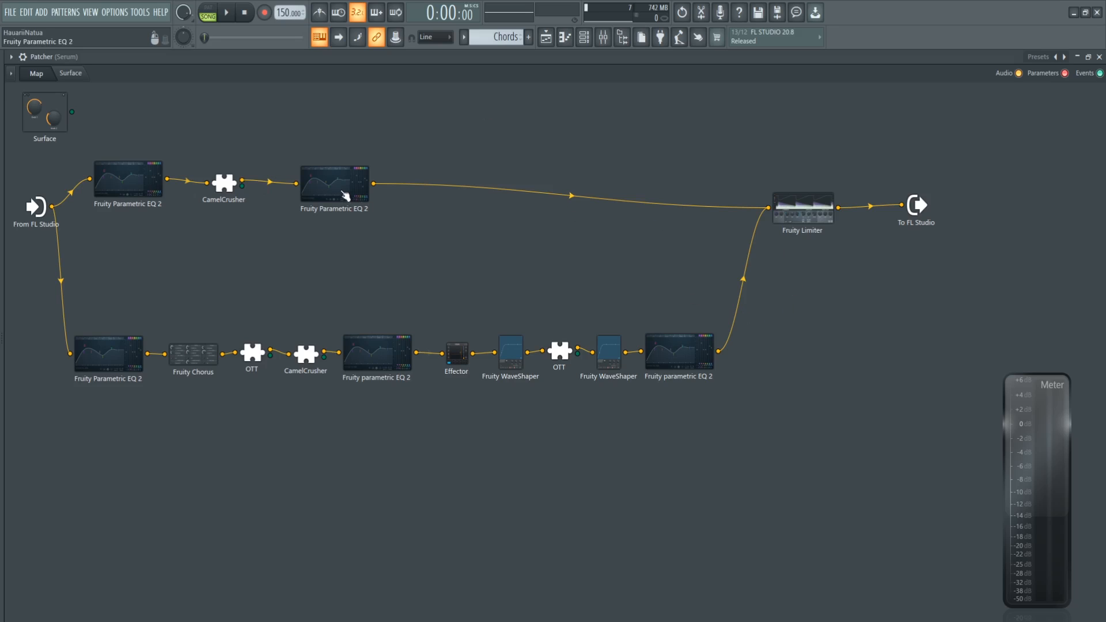
pyautogui.moveTo(342, 192); pyautogui.dragTo(343, 196)
pyautogui.doubleClick(309, 353)
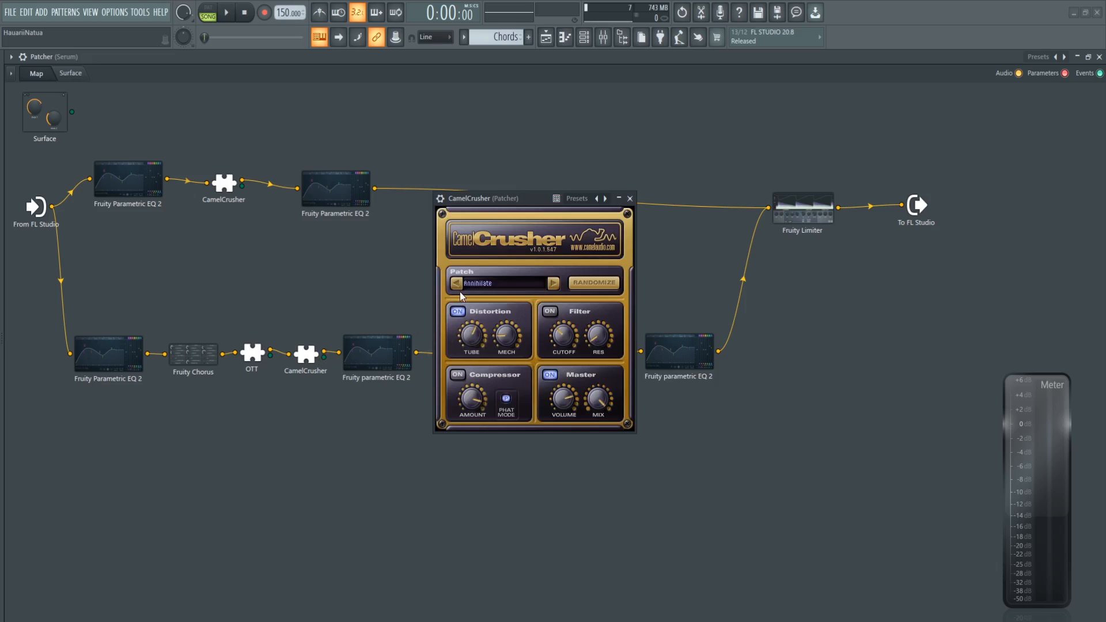
pyautogui.moveTo(486, 199); pyautogui.dragTo(227, 231)
# Open the Control Creator on the Patcher's Surface page and bring it into clear view.
pyautogui.click(79, 76)
pyautogui.click(366, 232)
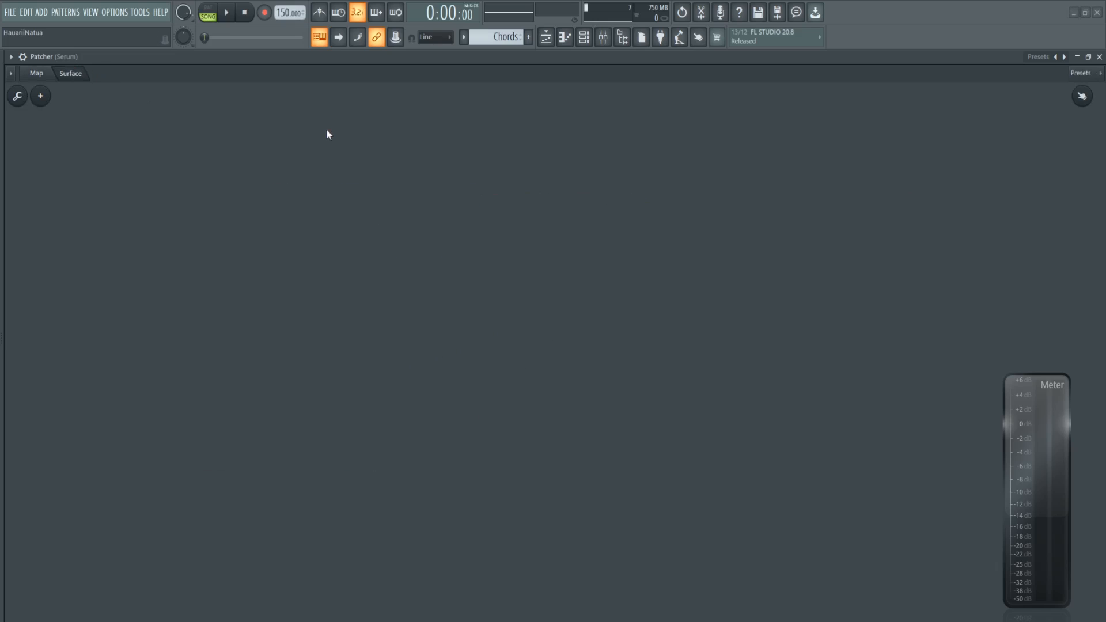
pyautogui.rightClick(517, 139)
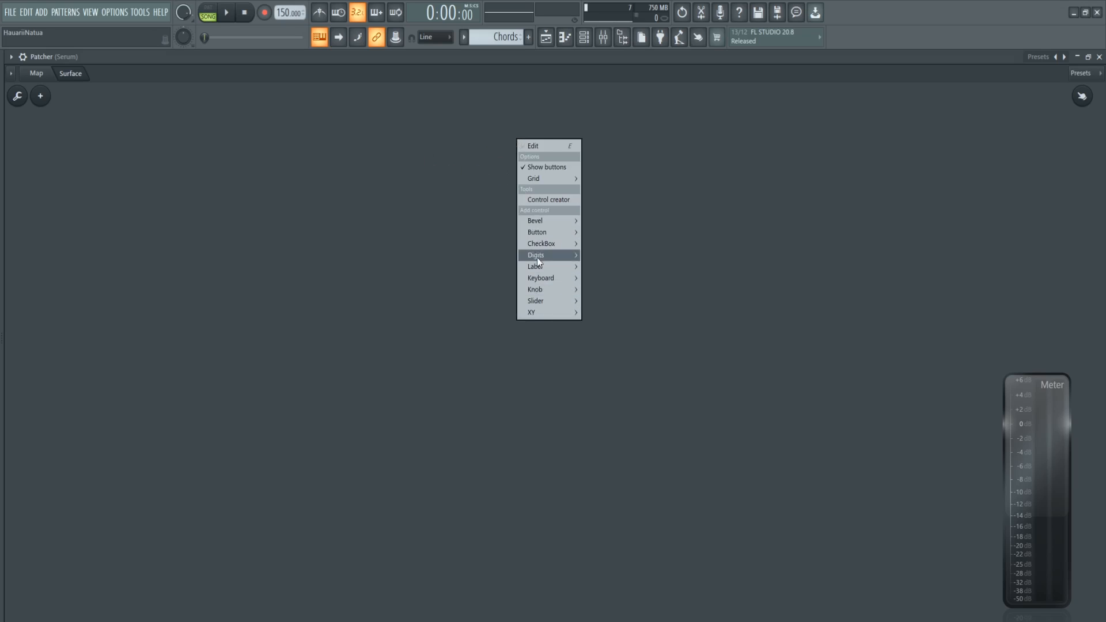
pyautogui.moveTo(549, 225)
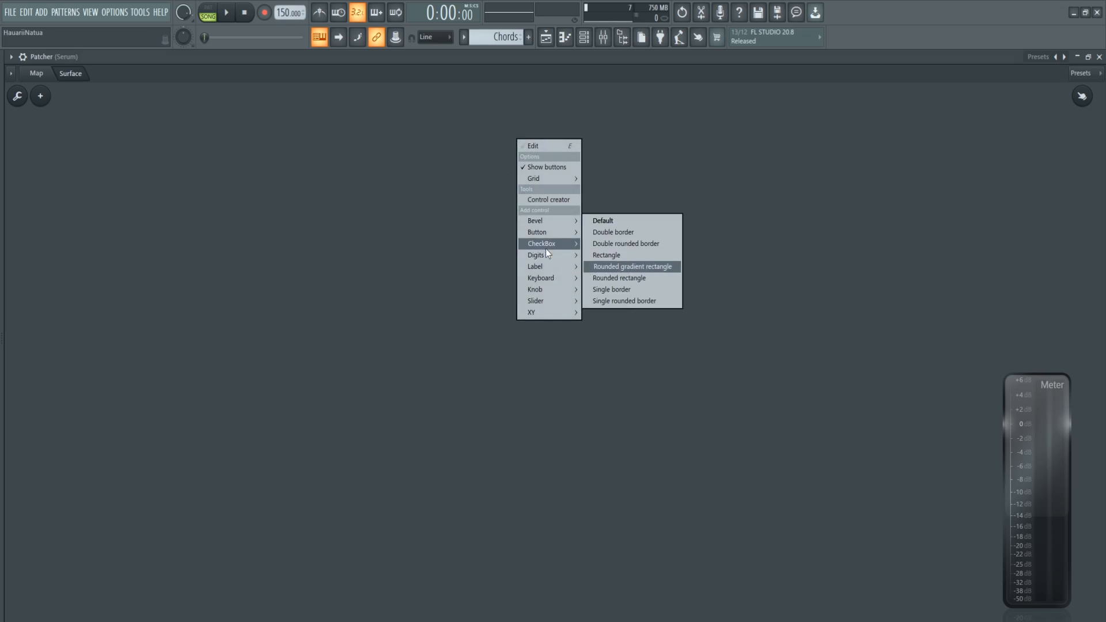
pyautogui.moveTo(547, 277)
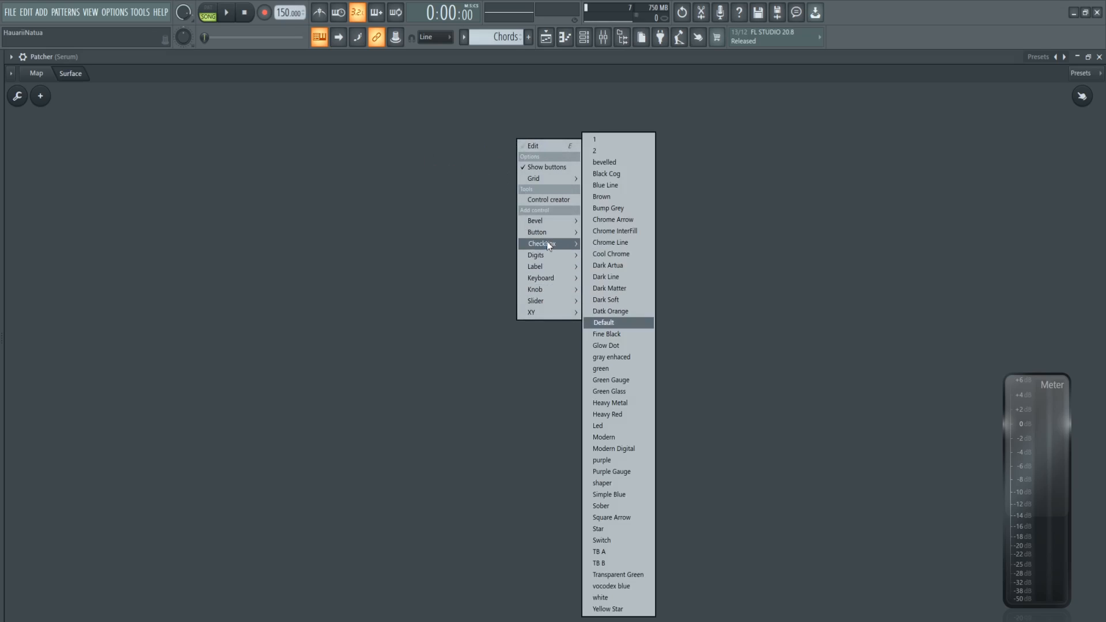
pyautogui.click(551, 200)
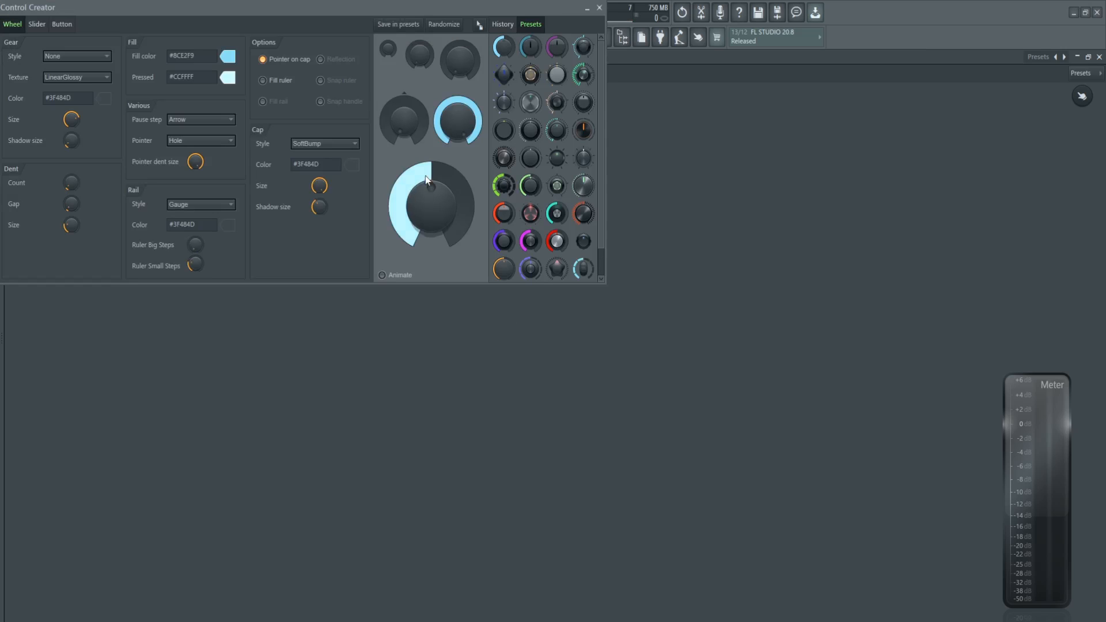
pyautogui.moveTo(249, 8); pyautogui.dragTo(502, 213)
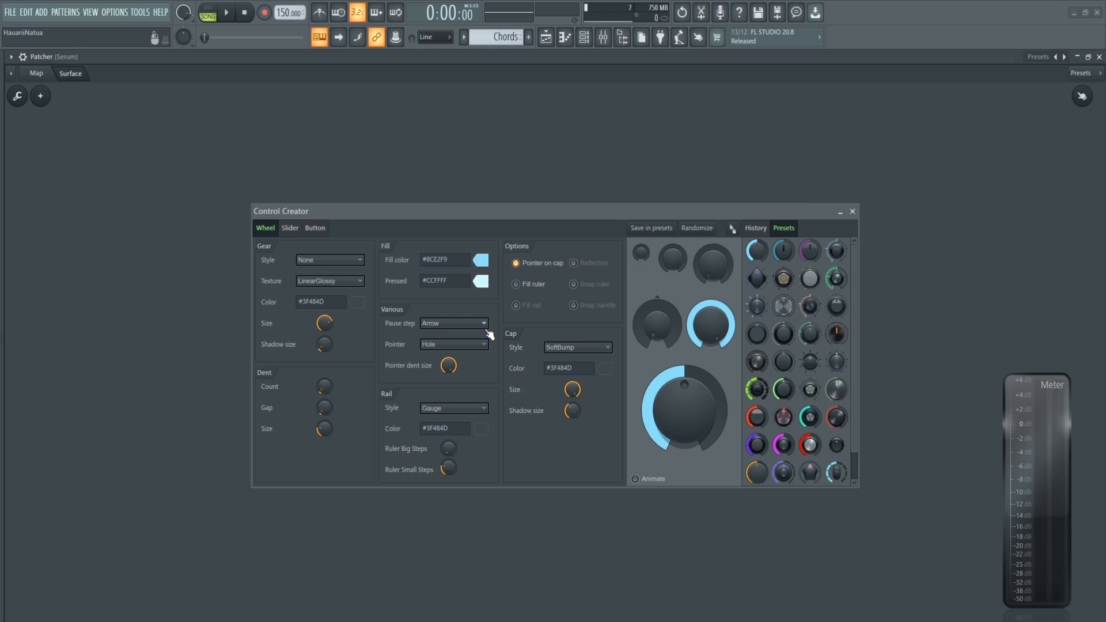
# Examine the slider and button designs offered in the Control Creator.
pyautogui.click(289, 228)
pyautogui.moveTo(362, 211); pyautogui.dragTo(317, 188)
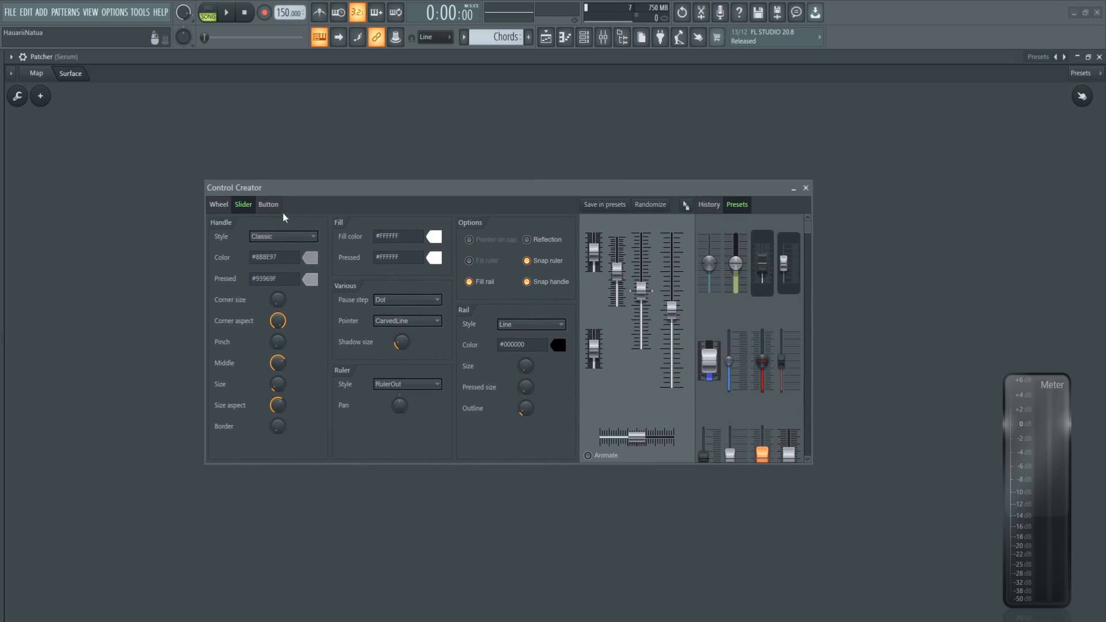
pyautogui.click(268, 205)
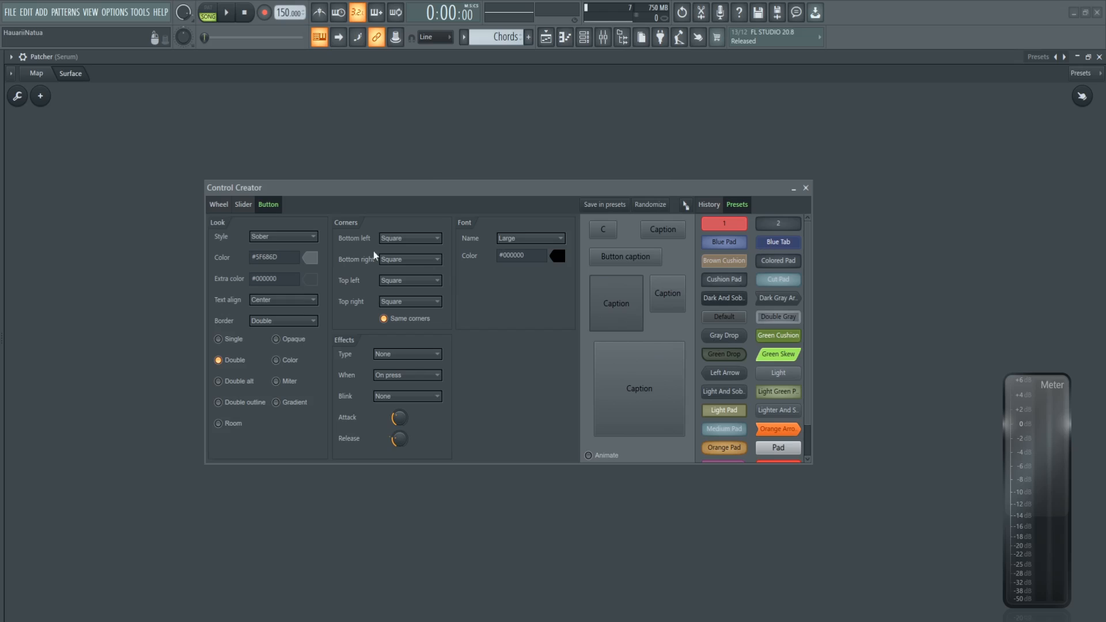
pyautogui.moveTo(395, 183); pyautogui.dragTo(389, 180)
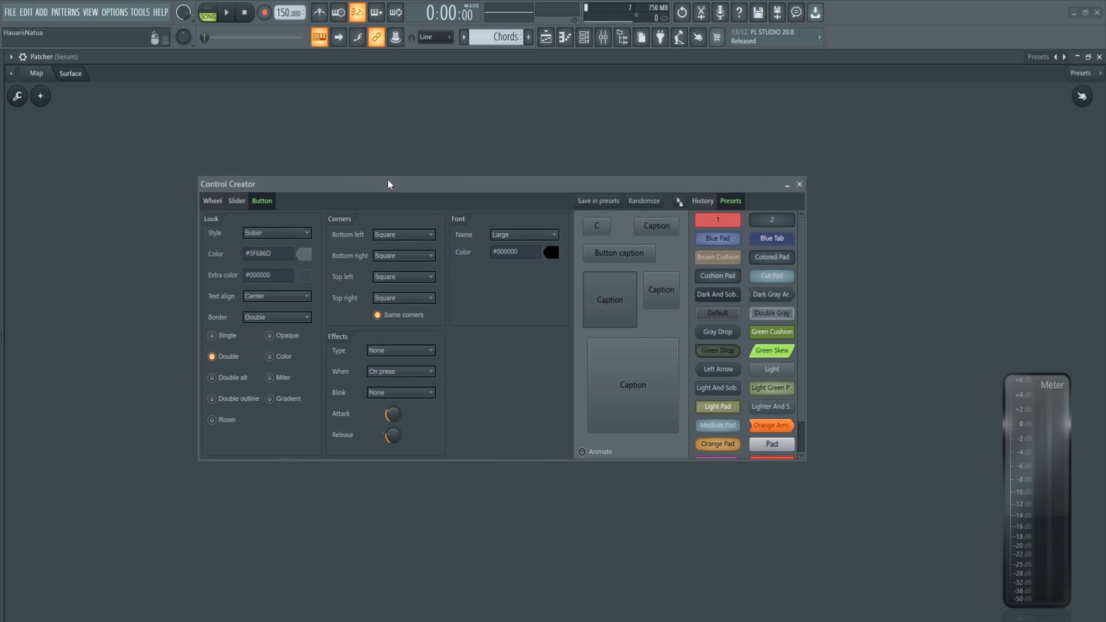
# Try out several randomized button designs in the Control Creator.
pyautogui.click(650, 206)
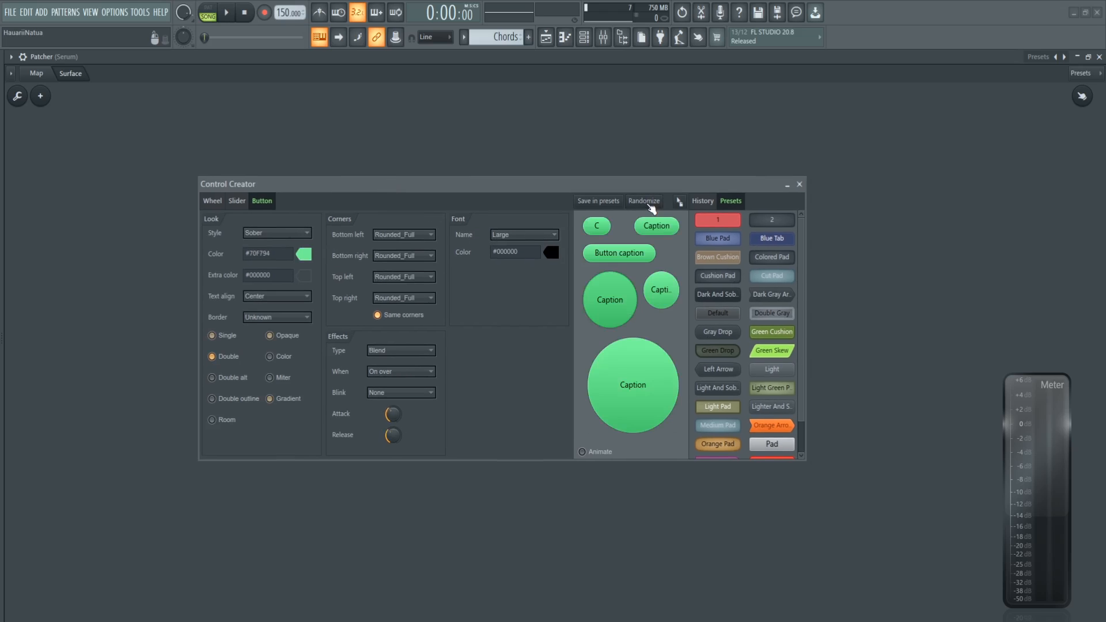
pyautogui.click(649, 206)
pyautogui.click(650, 206)
pyautogui.click(649, 206)
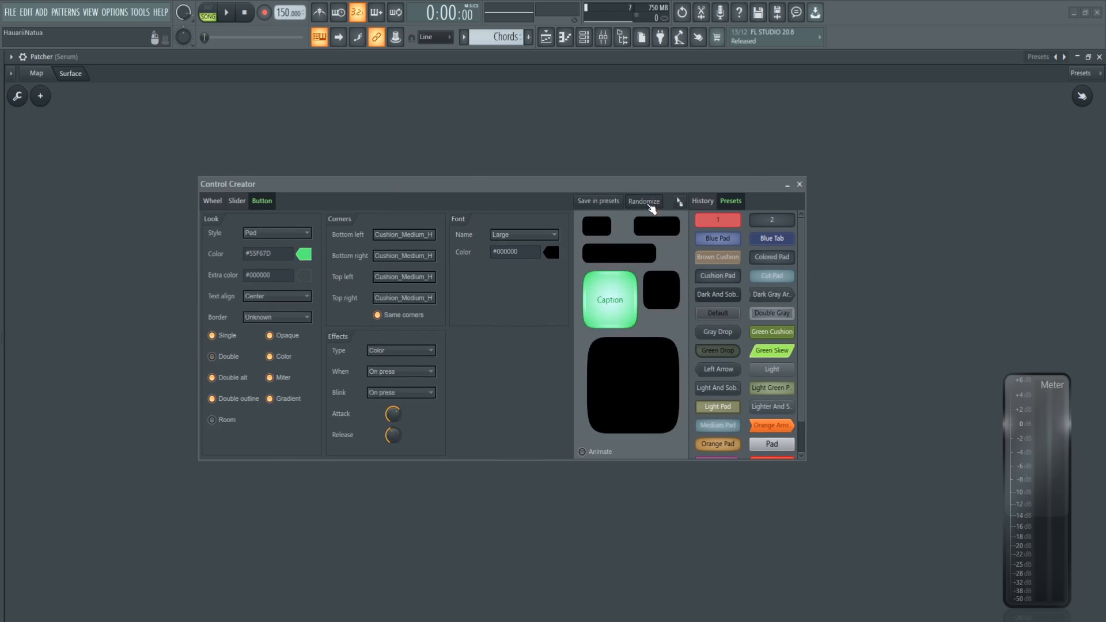
pyautogui.click(649, 207)
pyautogui.click(649, 206)
pyautogui.moveTo(655, 185); pyautogui.dragTo(582, 166)
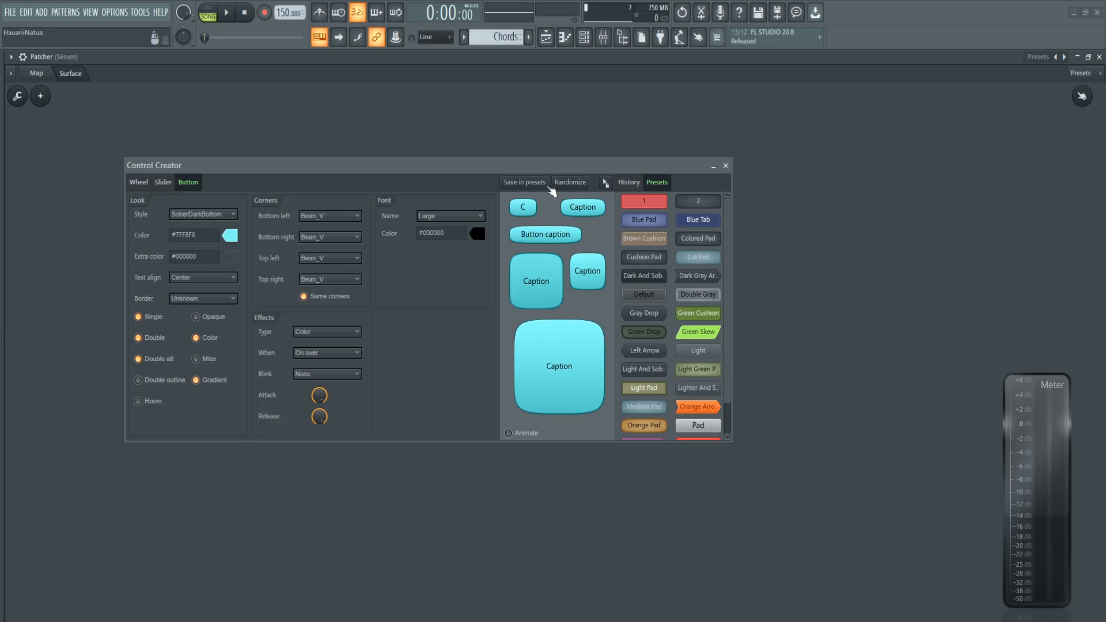
pyautogui.moveTo(541, 189); pyautogui.dragTo(531, 185)
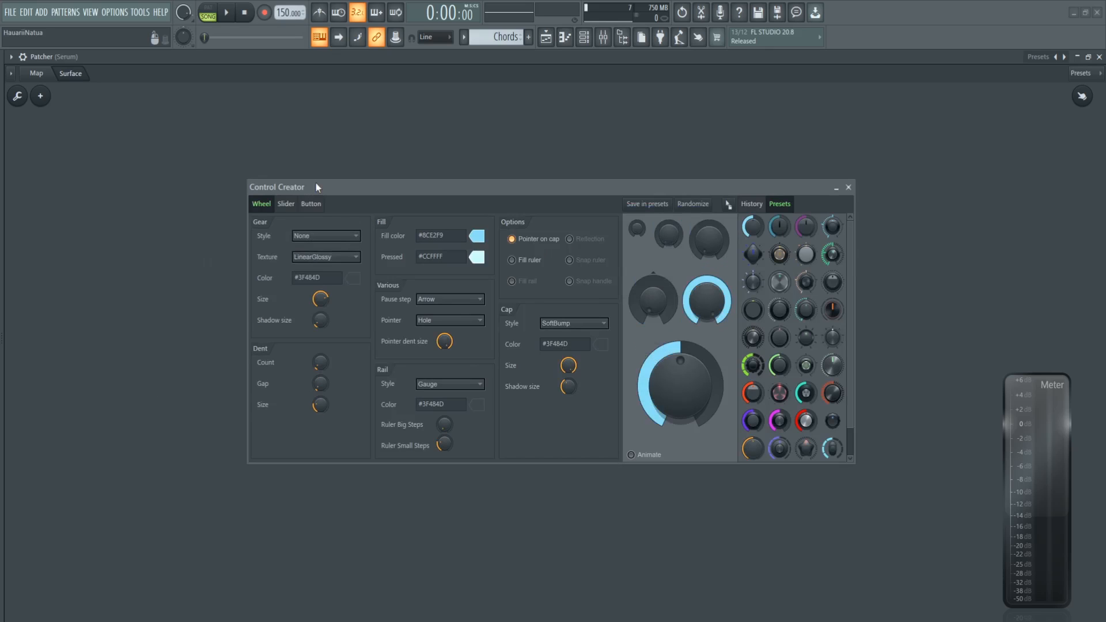
# Add the wheel design with the light blue gauge fill from the Control Creator to the Surface as a knob.
pyautogui.moveTo(315, 182); pyautogui.dragTo(286, 227)
pyautogui.moveTo(503, 223); pyautogui.dragTo(475, 219)
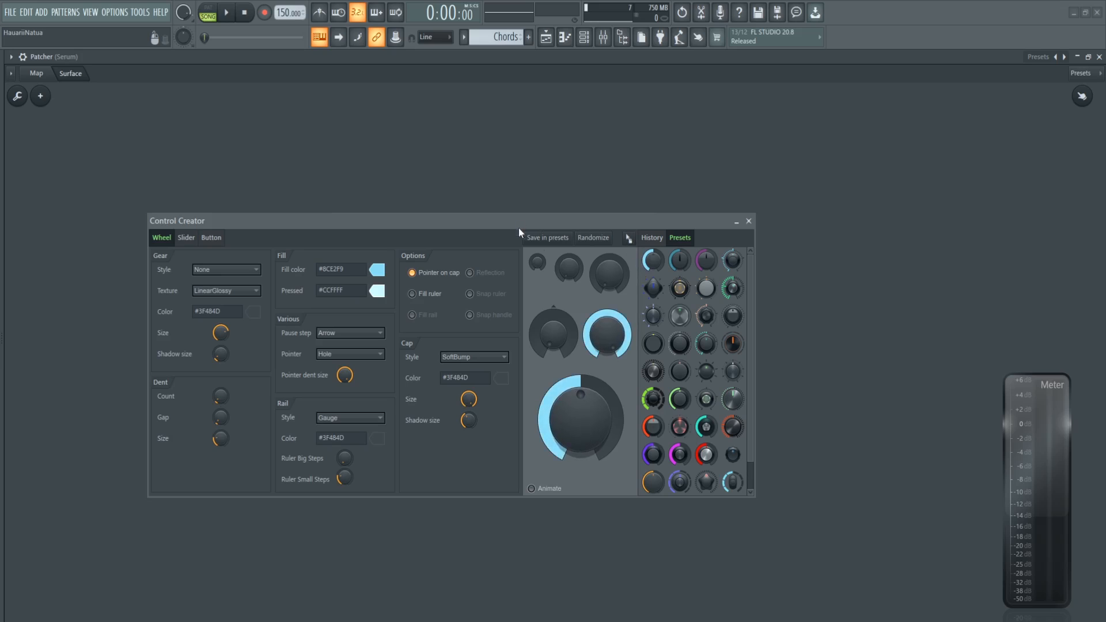
pyautogui.moveTo(629, 238); pyautogui.dragTo(606, 182)
pyautogui.moveTo(647, 218); pyautogui.dragTo(642, 269)
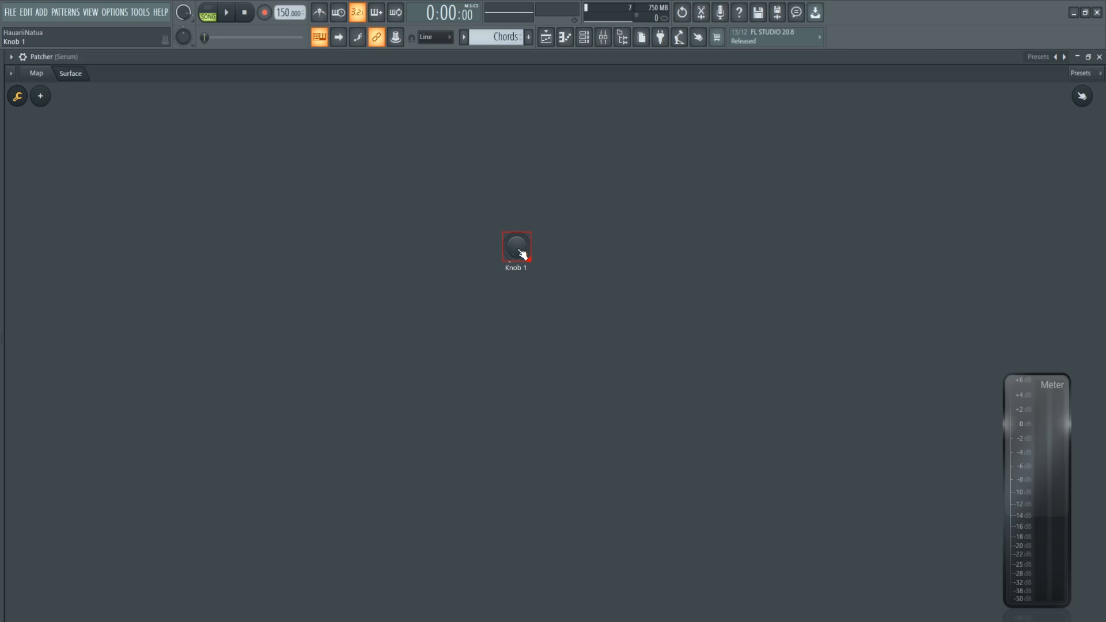
# Move the new knob slightly on the Surface and rename it Tube.
pyautogui.moveTo(521, 253); pyautogui.dragTo(512, 233)
pyautogui.rightClick(513, 233)
pyautogui.click(526, 240)
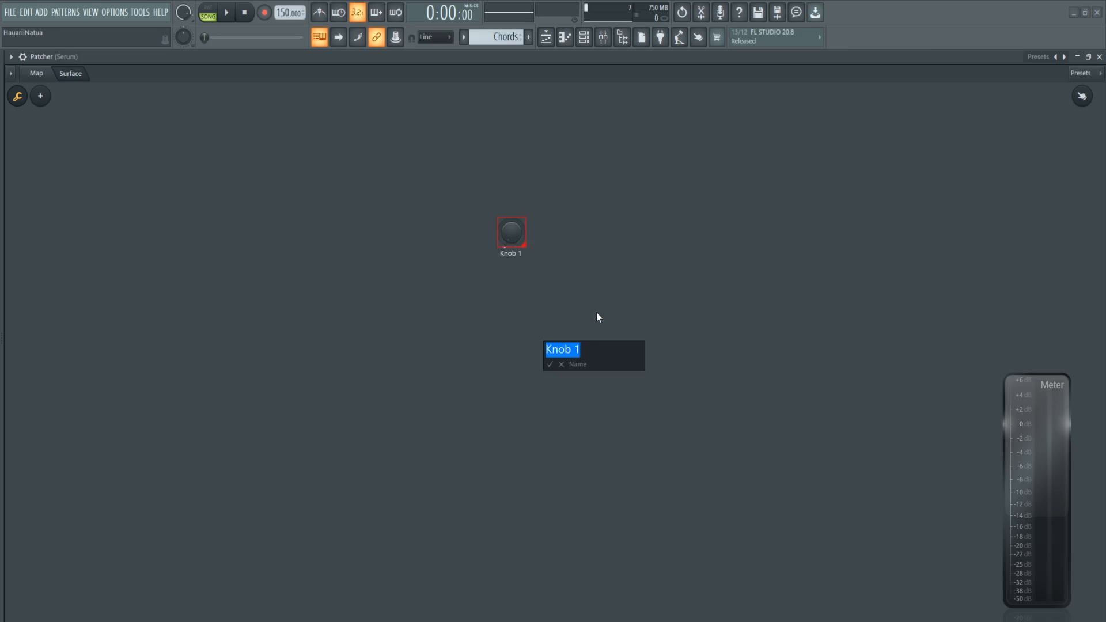
pyautogui.write('Tube')
pyautogui.press('Return')
# Enlarge the Tube knob and set its size to 2.5x.
pyautogui.moveTo(511, 232); pyautogui.dragTo(543, 311)
pyautogui.rightClick(510, 275)
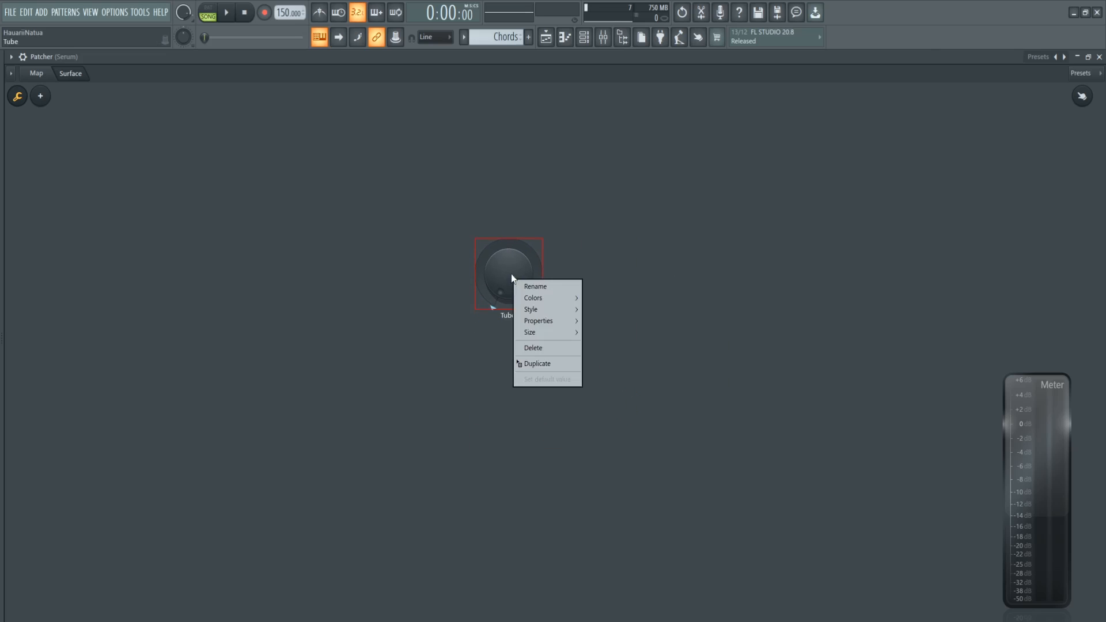
pyautogui.moveTo(542, 334)
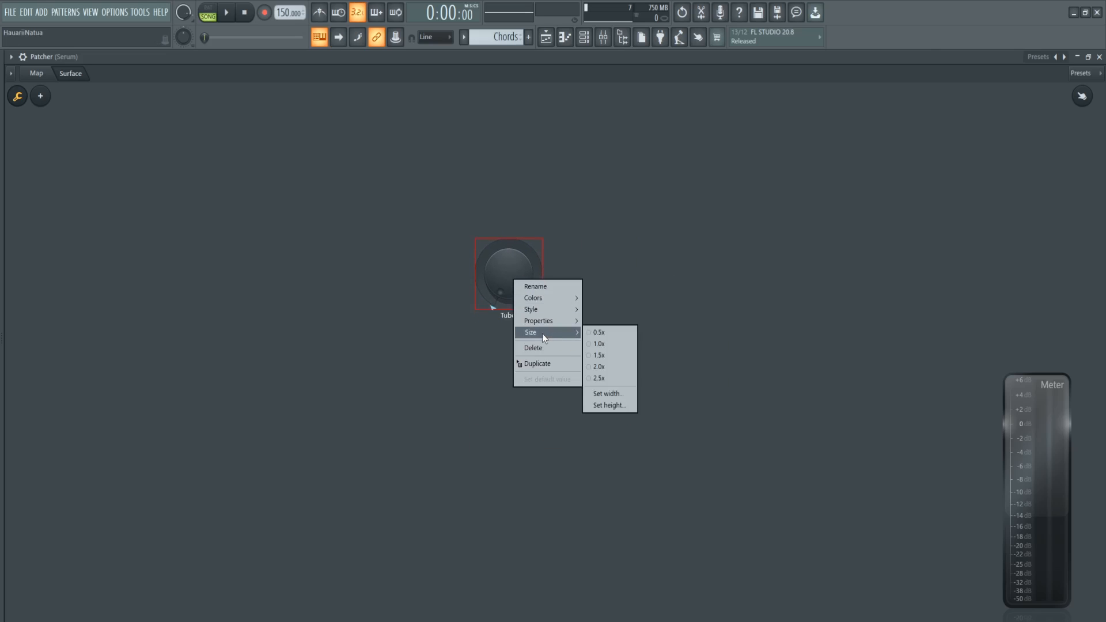
pyautogui.click(613, 378)
# Check the Tube knob's size options without changing them and reposition the knob on the Surface.
pyautogui.rightClick(460, 244)
pyautogui.moveTo(475, 264)
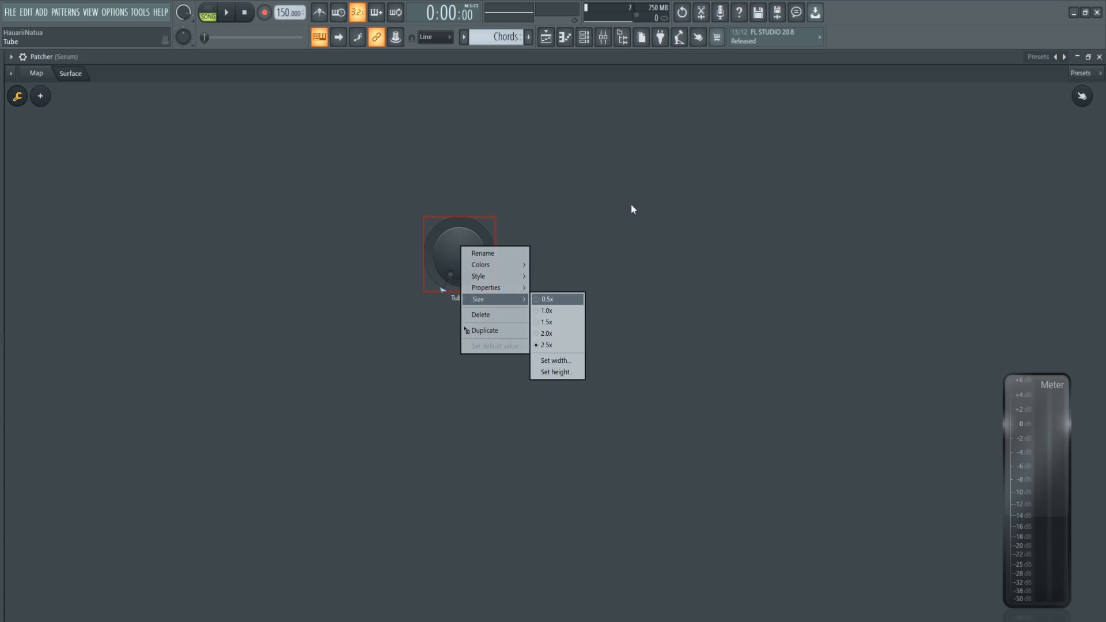
pyautogui.click(582, 234)
pyautogui.moveTo(471, 260); pyautogui.dragTo(486, 247)
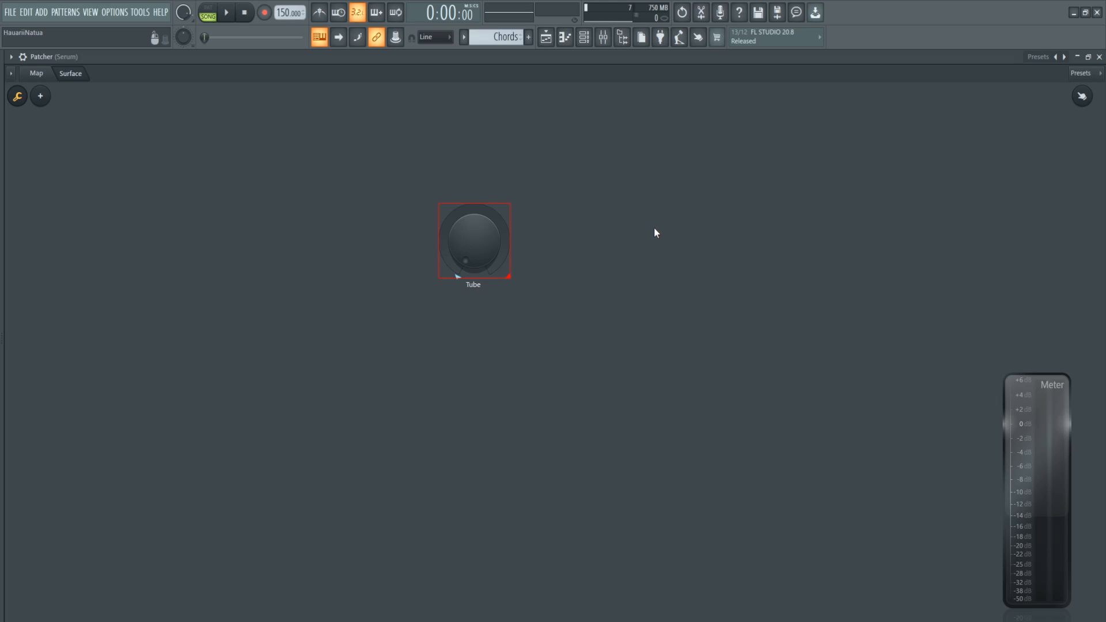
pyautogui.moveTo(474, 247); pyautogui.dragTo(444, 247)
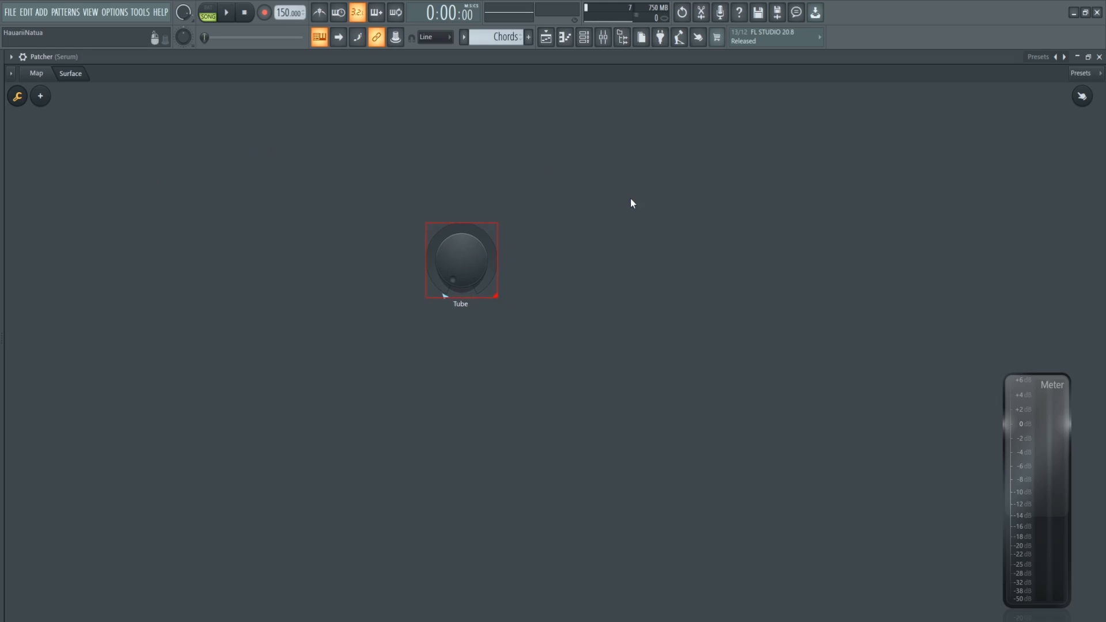
# Turn on a 30px grid for the Surface.
pyautogui.rightClick(618, 167)
pyautogui.click(485, 128)
pyautogui.rightClick(688, 138)
pyautogui.moveTo(714, 179)
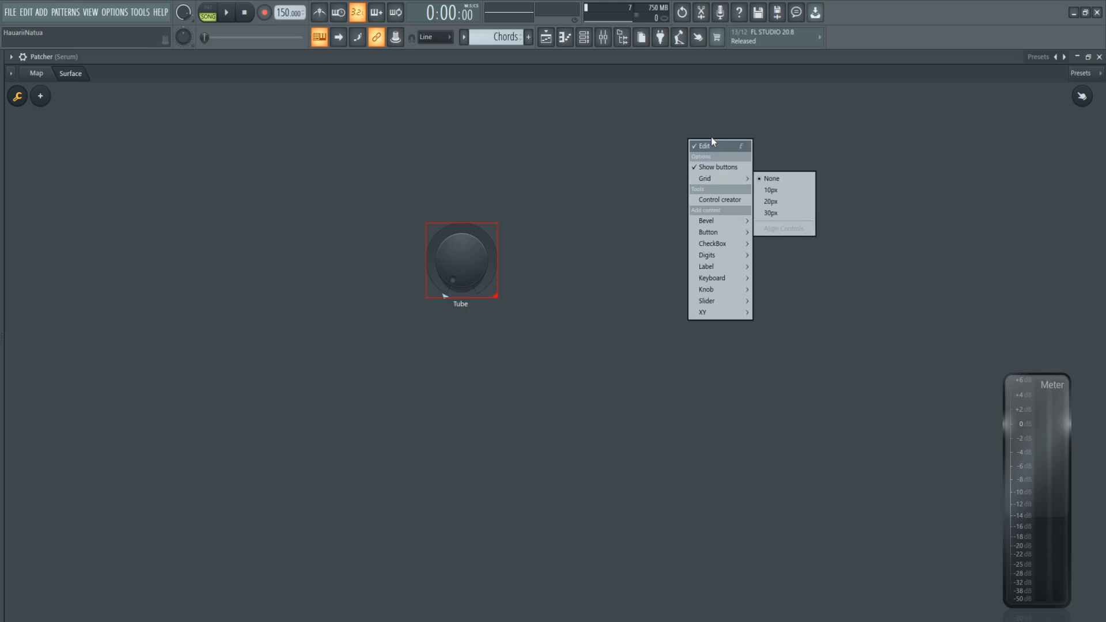
pyautogui.click(775, 213)
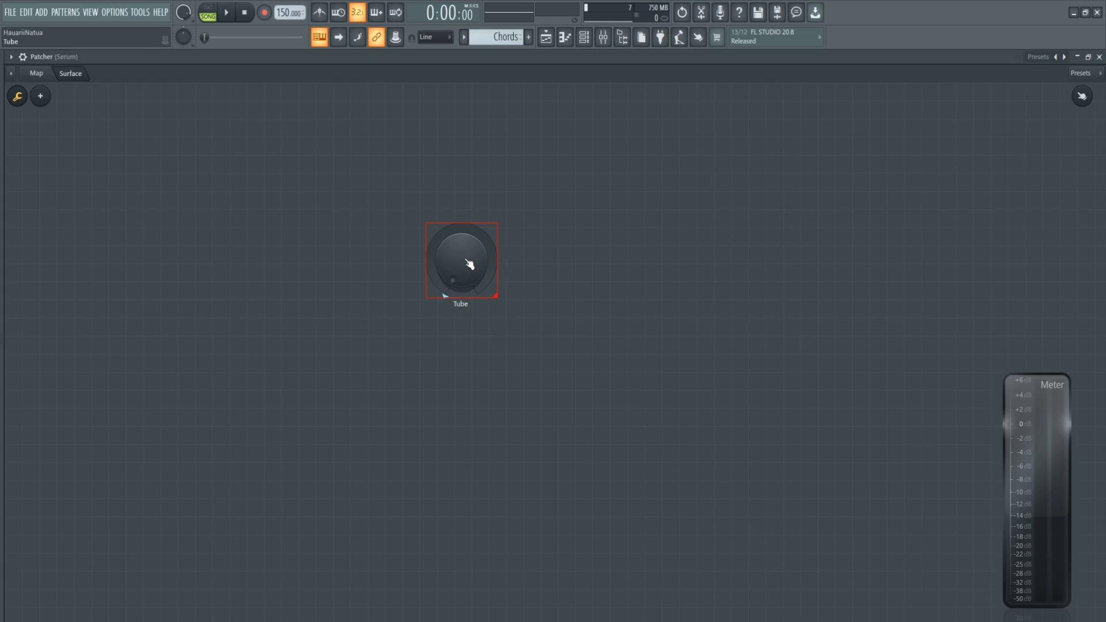
# Reposition the Tube knob on the Surface grid.
pyautogui.moveTo(472, 249); pyautogui.dragTo(451, 247)
pyautogui.moveTo(422, 293)
pyautogui.mouseDown()
pyautogui.moveTo(445, 302)
pyautogui.moveTo(390, 300)
pyautogui.moveTo(406, 300)
pyautogui.moveTo(417, 276)
pyautogui.mouseUp()
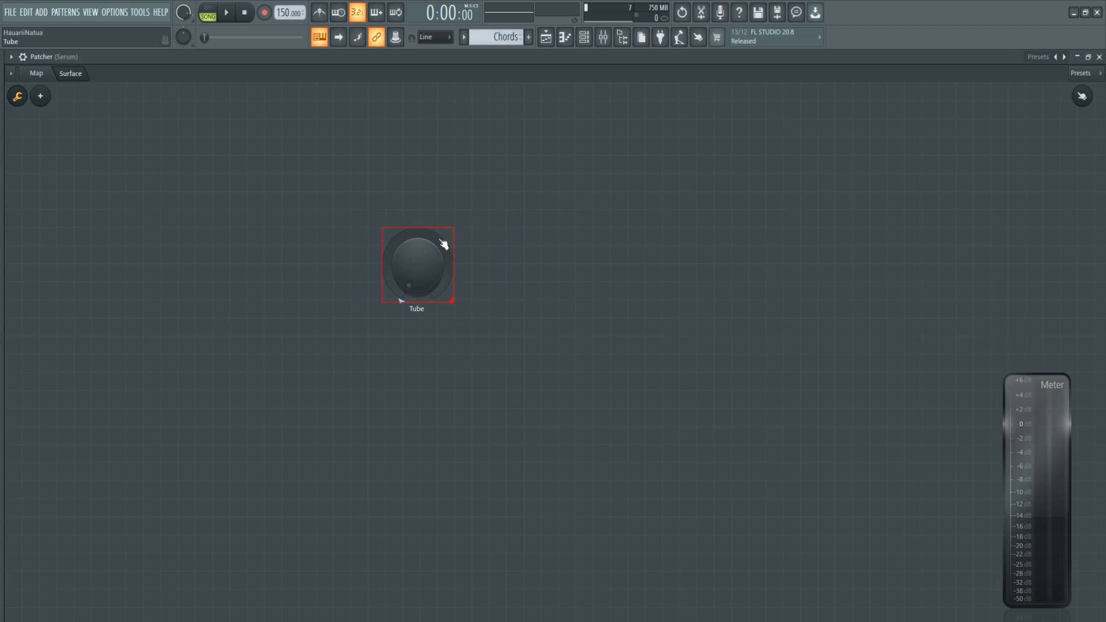
pyautogui.moveTo(427, 288)
pyautogui.mouseDown()
pyautogui.moveTo(452, 275)
pyautogui.moveTo(457, 284)
pyautogui.moveTo(446, 339)
pyautogui.moveTo(438, 297)
pyautogui.moveTo(634, 340)
pyautogui.moveTo(463, 233)
pyautogui.moveTo(235, 276)
pyautogui.moveTo(482, 273)
pyautogui.moveTo(413, 277)
pyautogui.mouseUp()
# Leave the Surface's edit mode and turn the Tube knob to test it.
pyautogui.rightClick(640, 169)
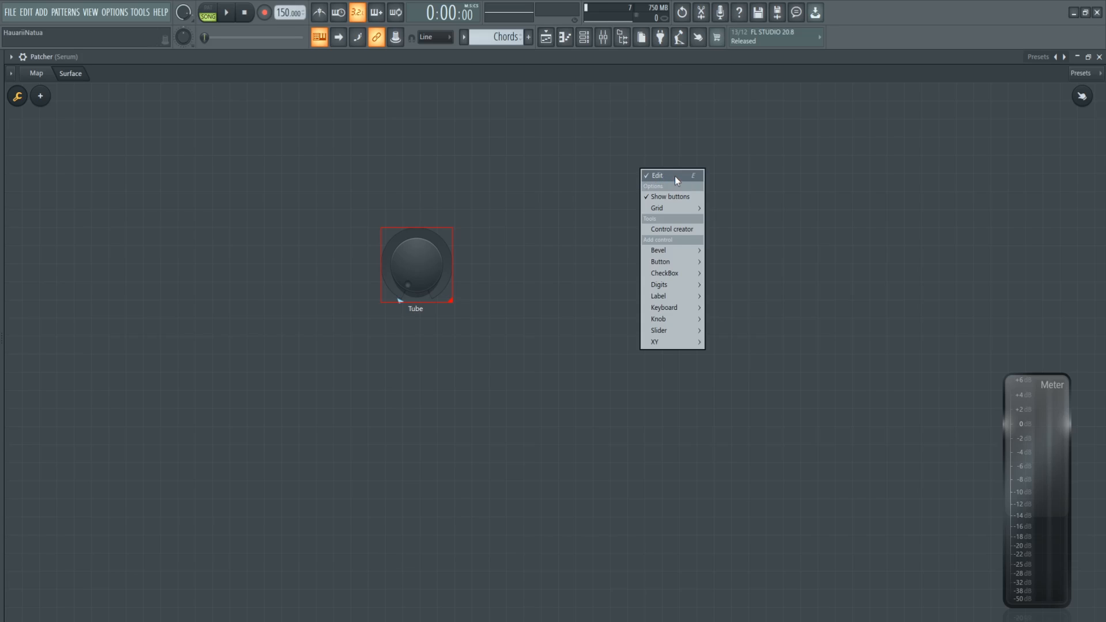
pyautogui.click(561, 163)
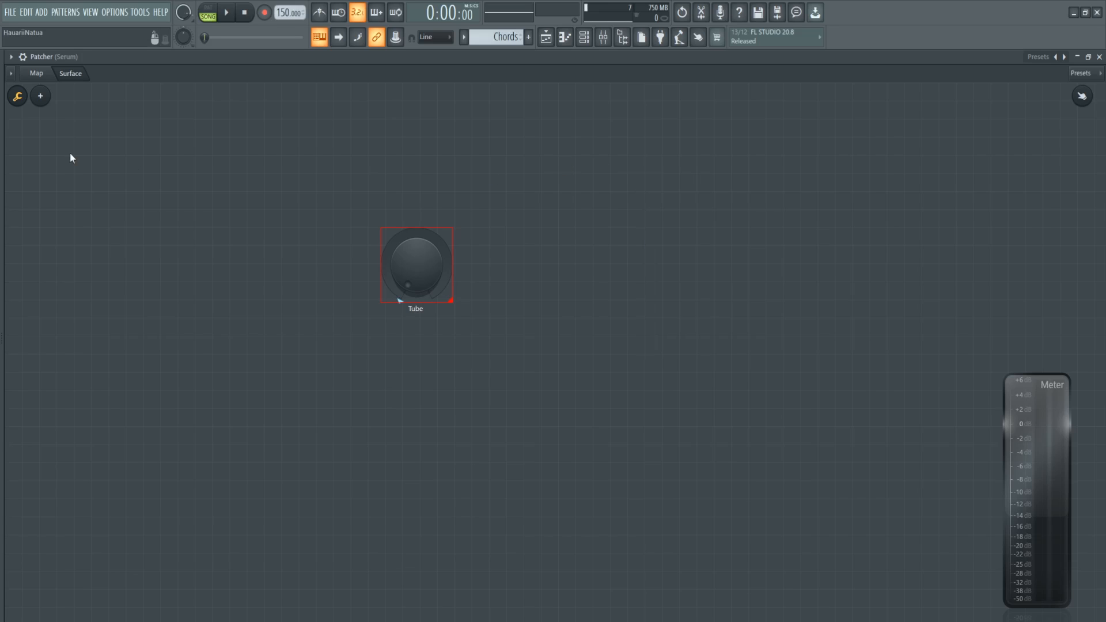
pyautogui.click(18, 96)
pyautogui.moveTo(418, 264); pyautogui.dragTo(419, 233)
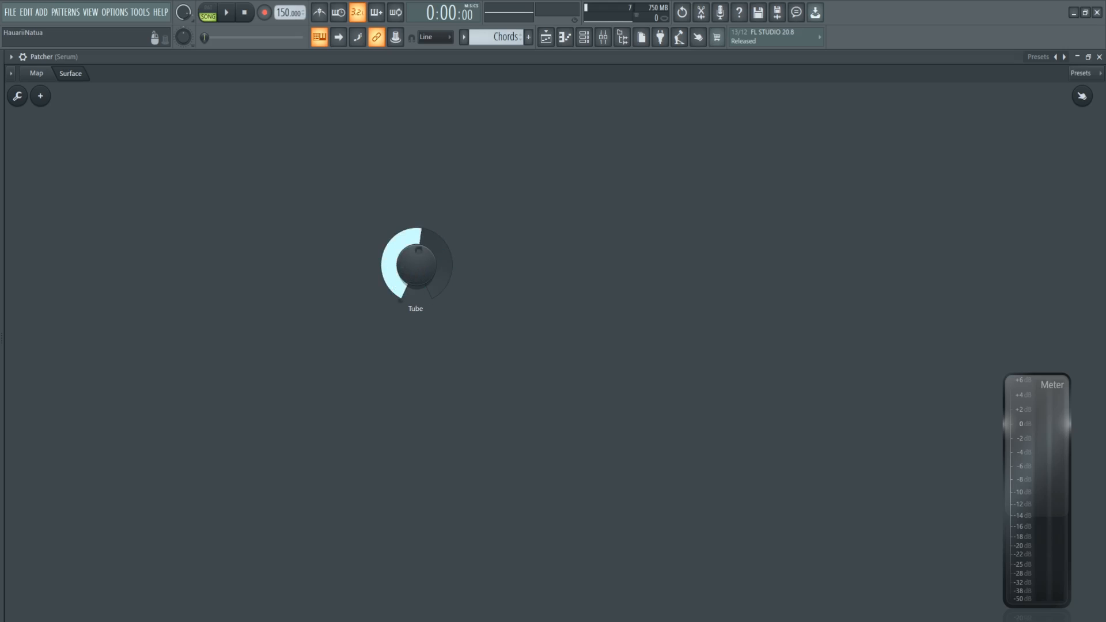
pyautogui.moveTo(416, 261); pyautogui.dragTo(417, 258)
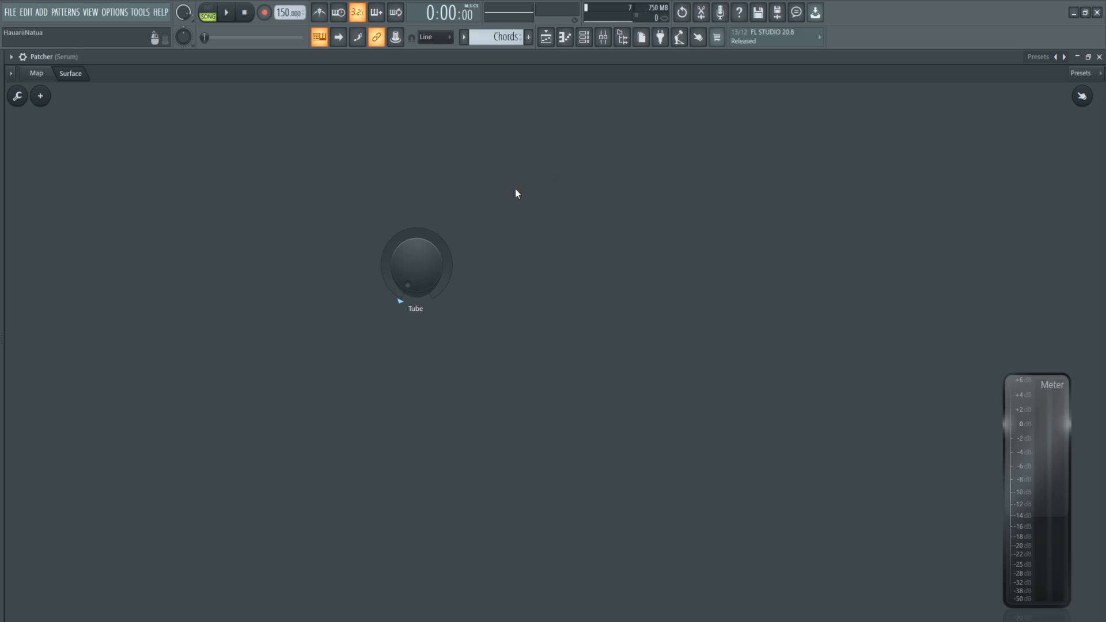
# Activate the Tube knob's parameter and try pulling a link from its Surface output on the Map.
pyautogui.rightClick(418, 267)
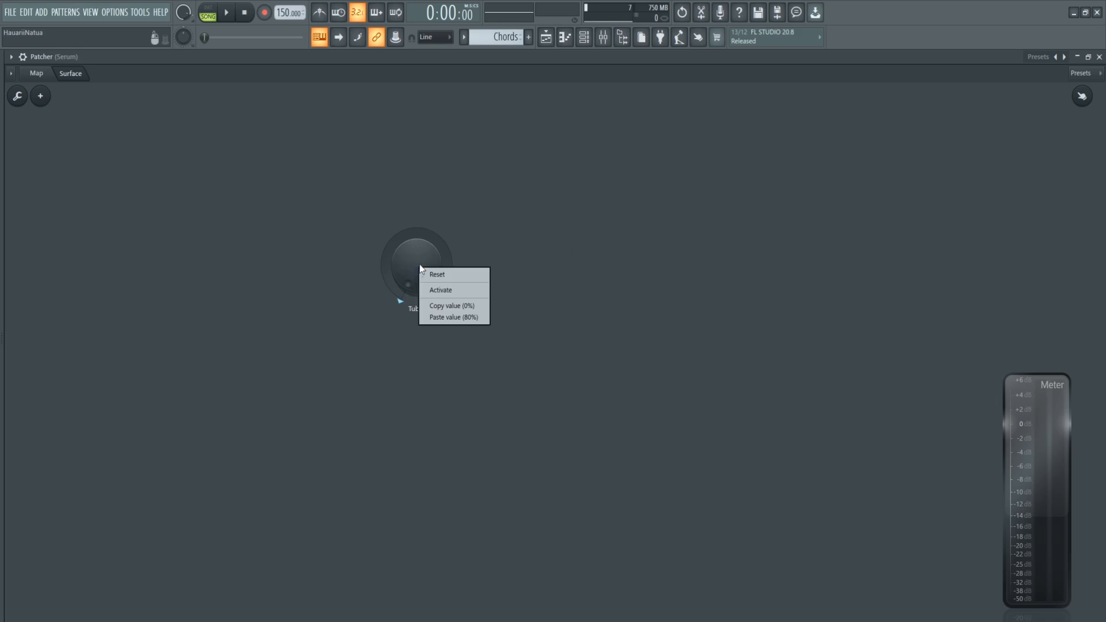
pyautogui.click(455, 290)
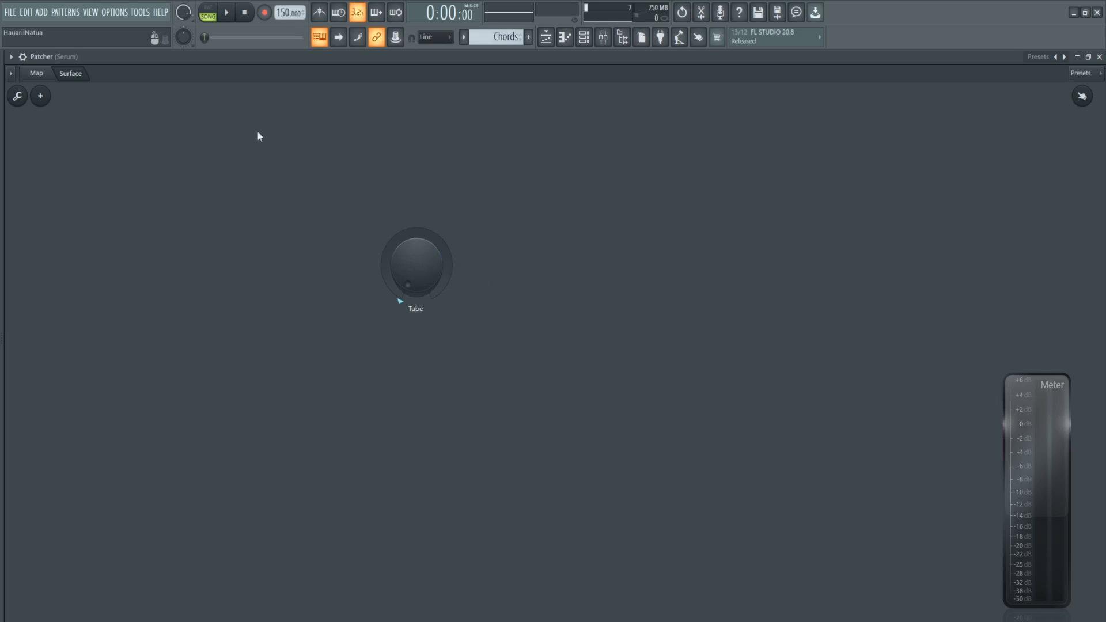
pyautogui.click(50, 79)
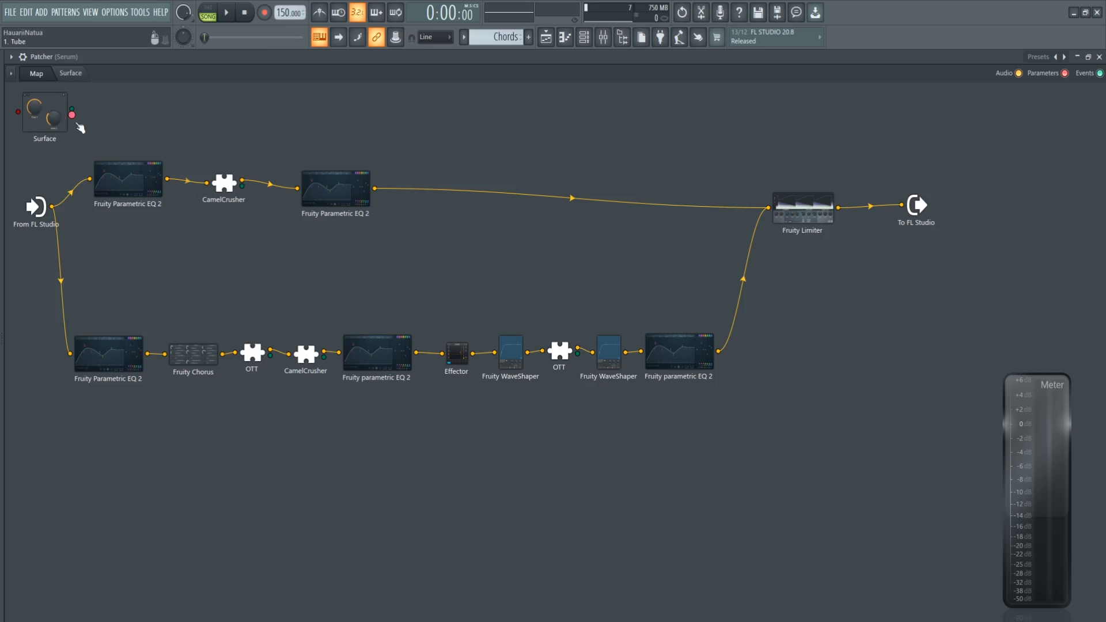
pyautogui.moveTo(71, 114); pyautogui.dragTo(618, 137)
# Activate the band 2 frequency parameter of the EQ following the lower chain's CamelCrusher, and move that EQ slightly farther from CamelCrusher.
pyautogui.click(309, 355)
pyautogui.moveTo(269, 232); pyautogui.dragTo(276, 197)
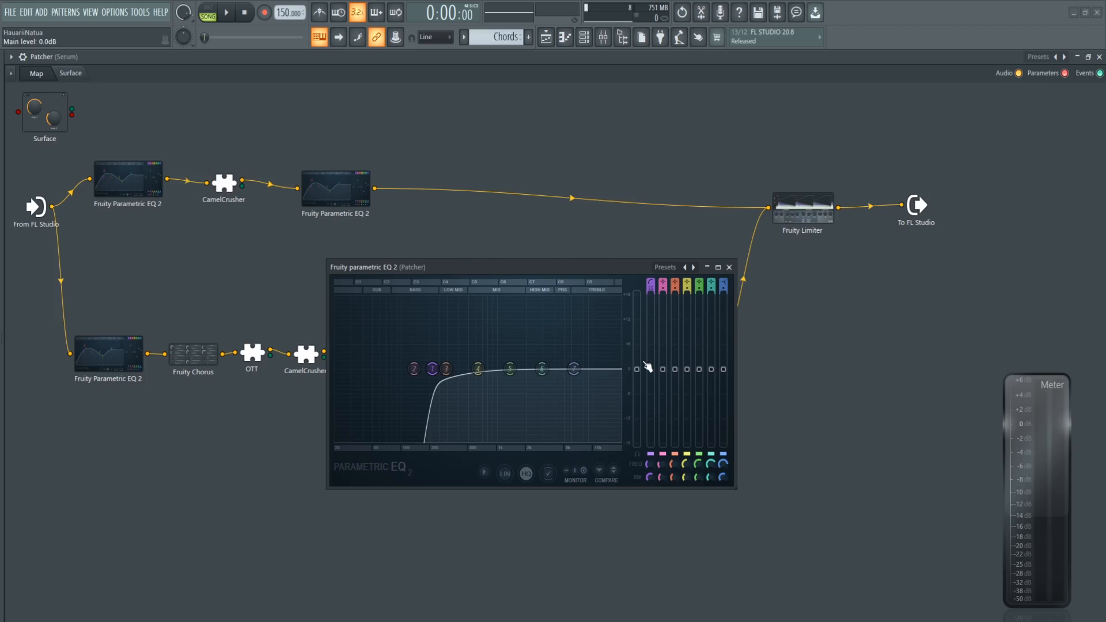
pyautogui.rightClick(662, 465)
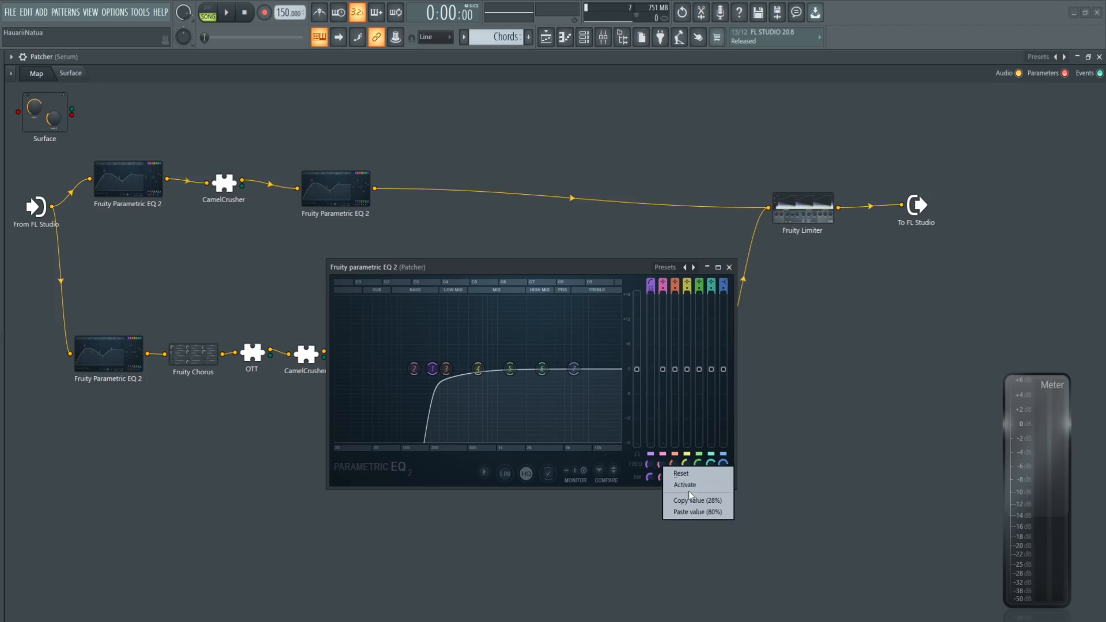
pyautogui.click(689, 485)
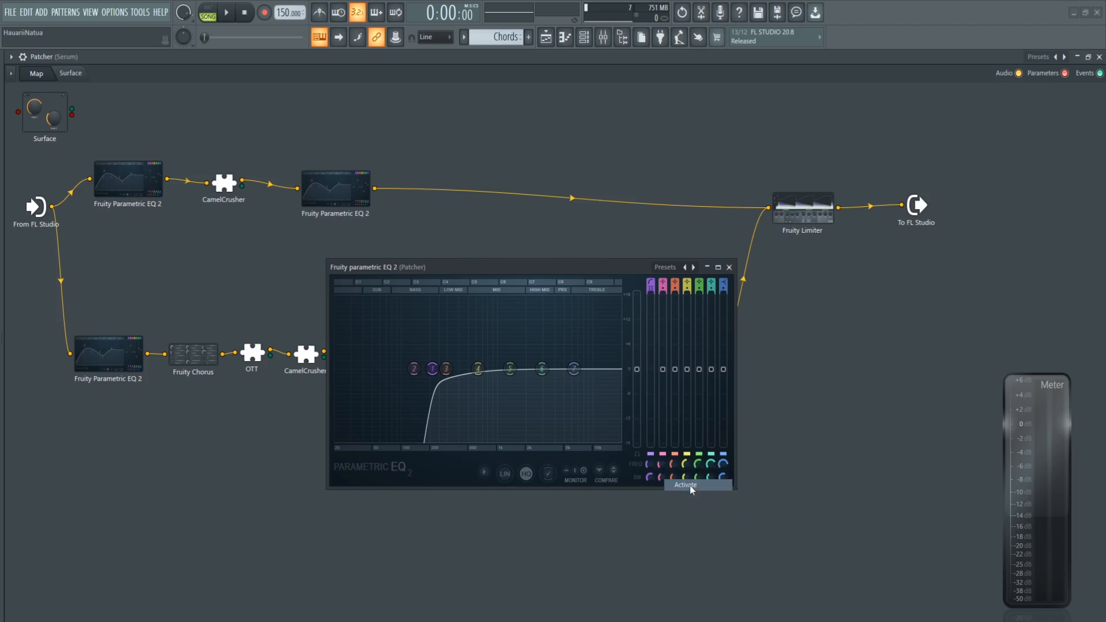
pyautogui.click(728, 267)
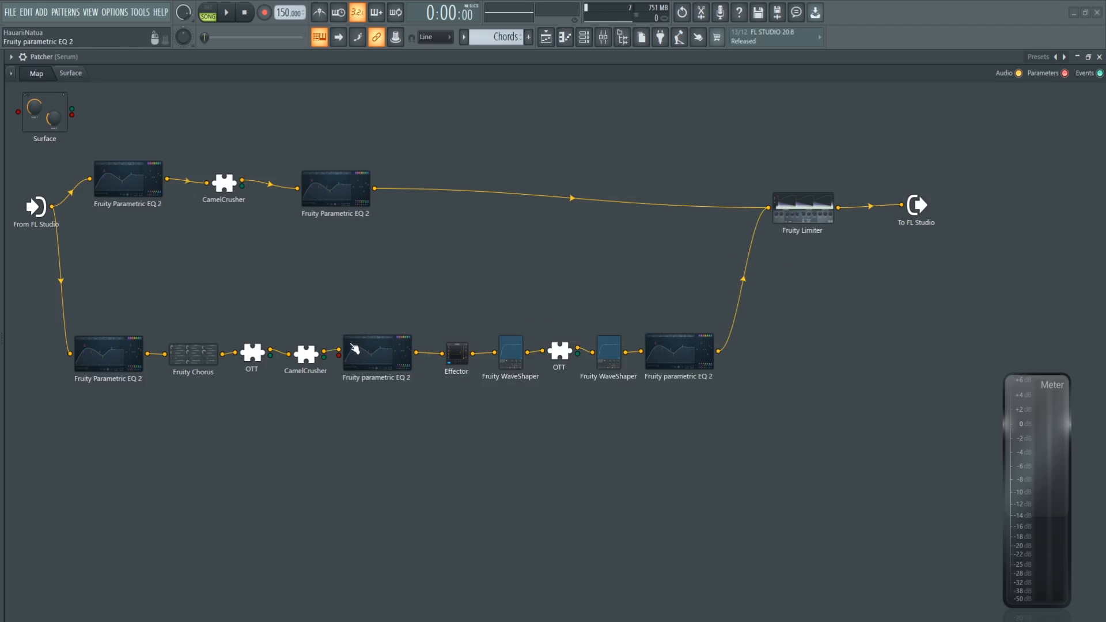
pyautogui.moveTo(372, 361); pyautogui.dragTo(351, 378)
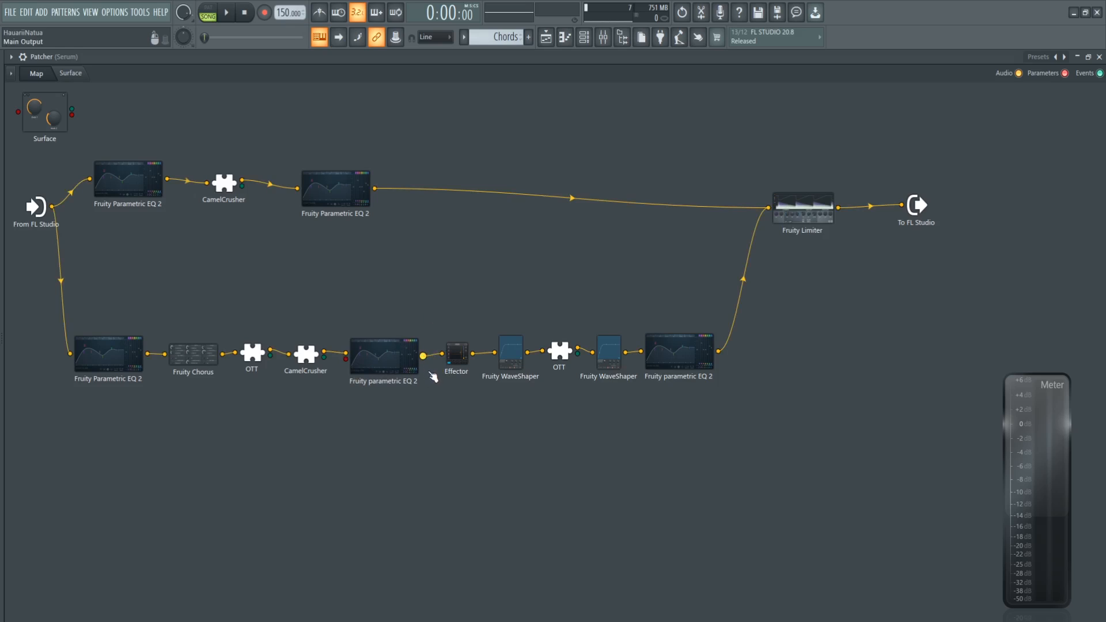
# Check the Tube knob's options in the lower chain's CamelCrusher and browse that plugin's list of input parameters.
pyautogui.doubleClick(308, 356)
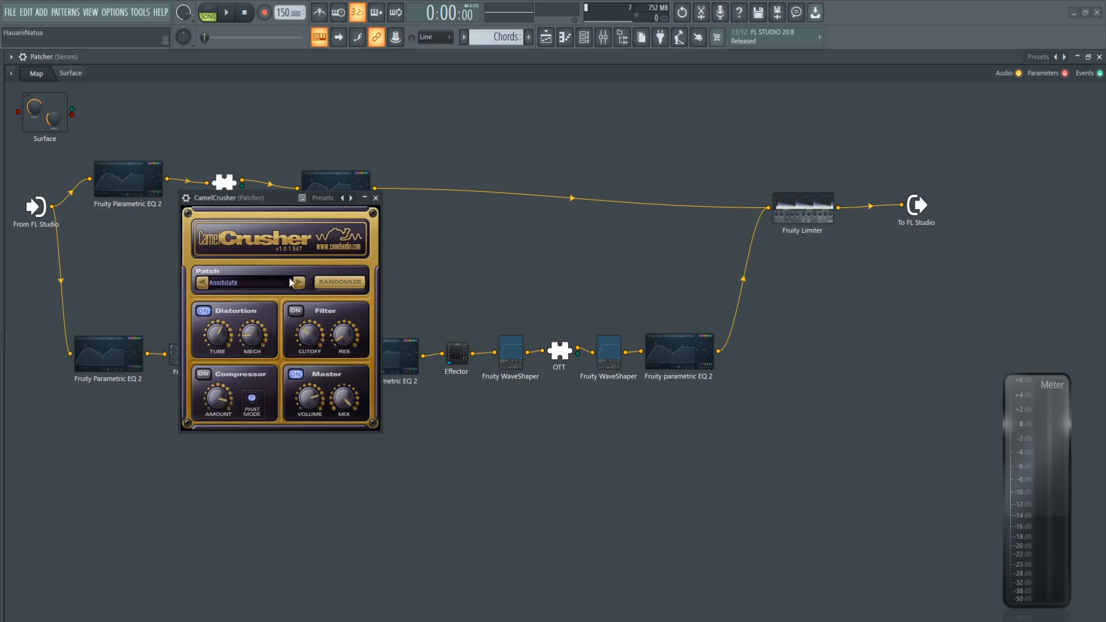
pyautogui.moveTo(265, 204); pyautogui.dragTo(489, 231)
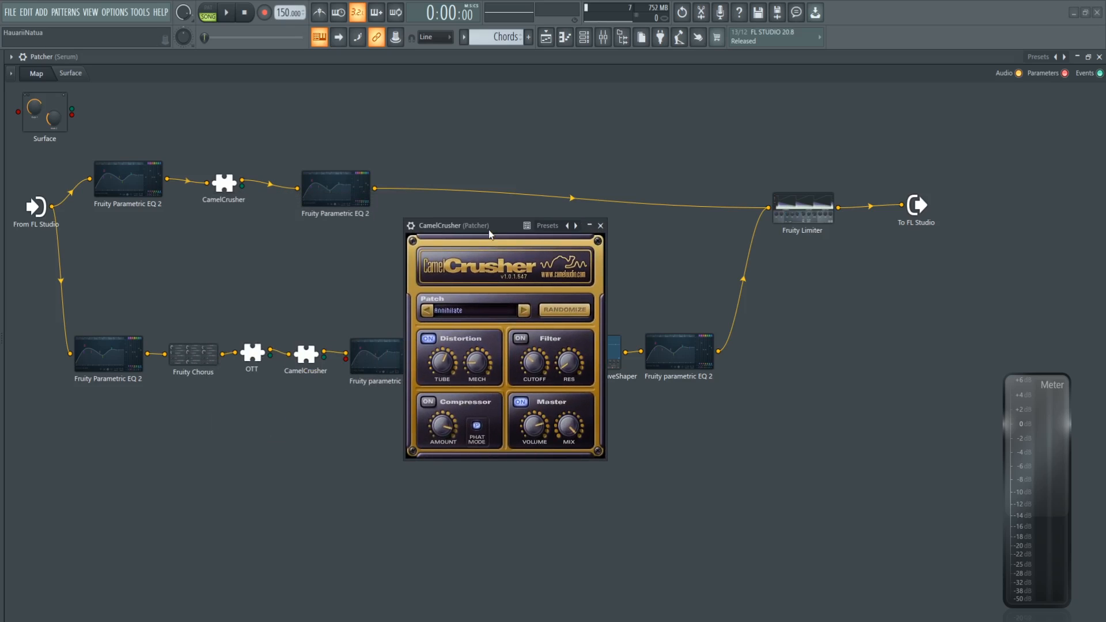
pyautogui.rightClick(439, 369)
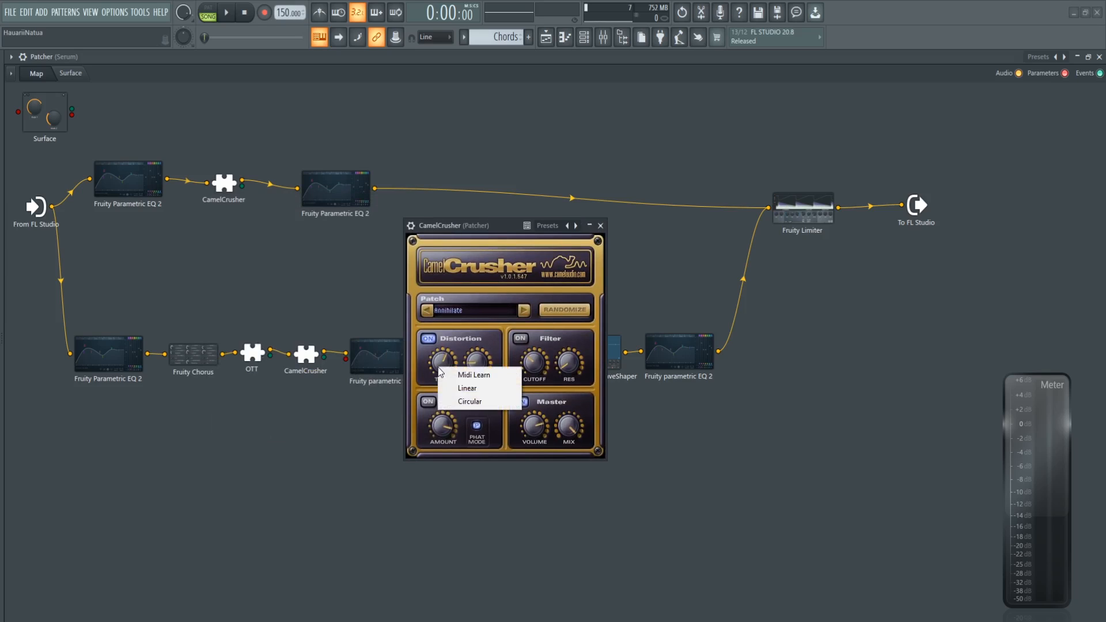
pyautogui.click(502, 393)
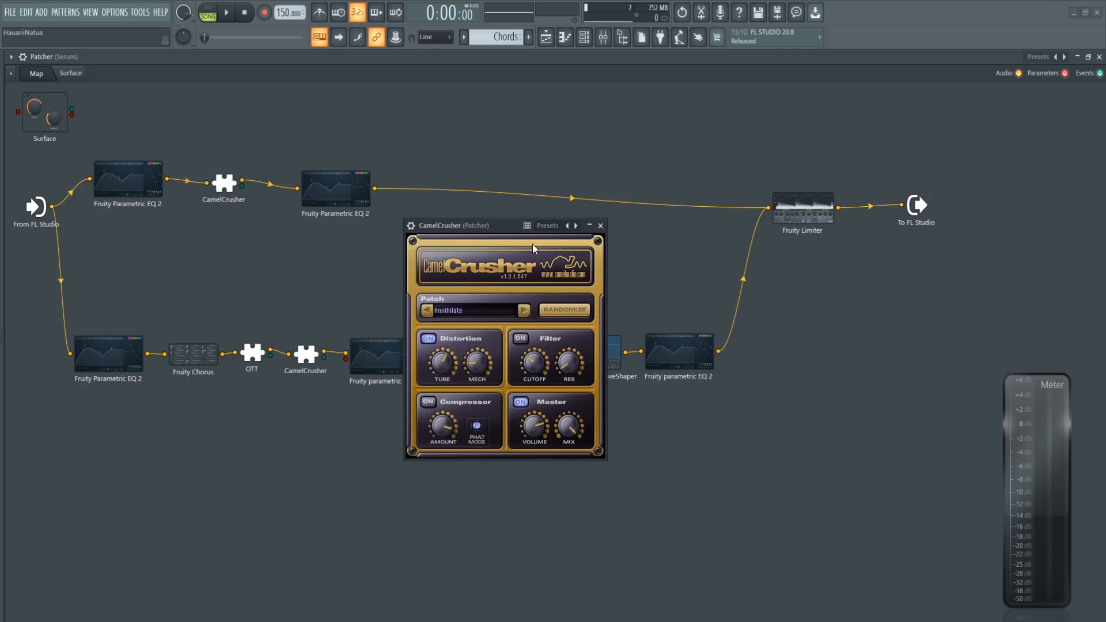
pyautogui.click(600, 226)
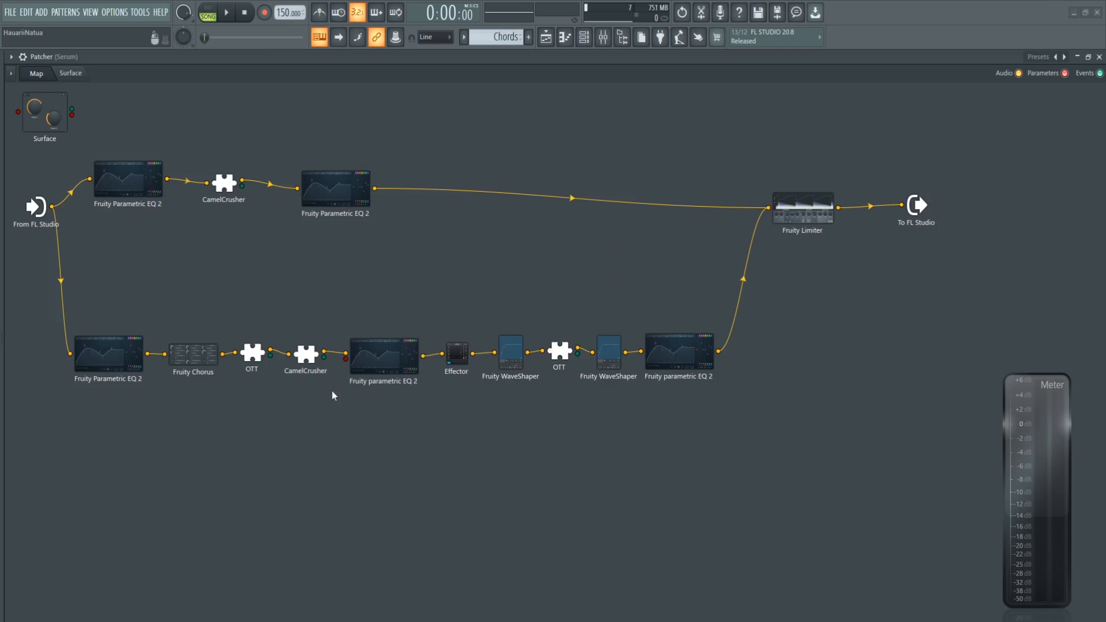
pyautogui.rightClick(305, 357)
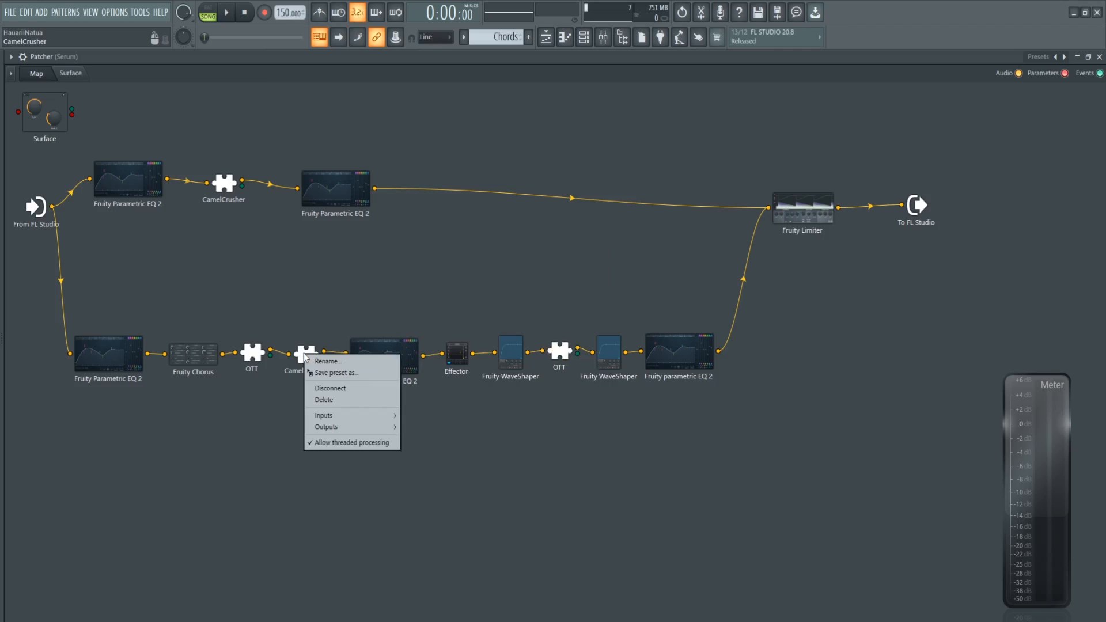
pyautogui.moveTo(341, 415)
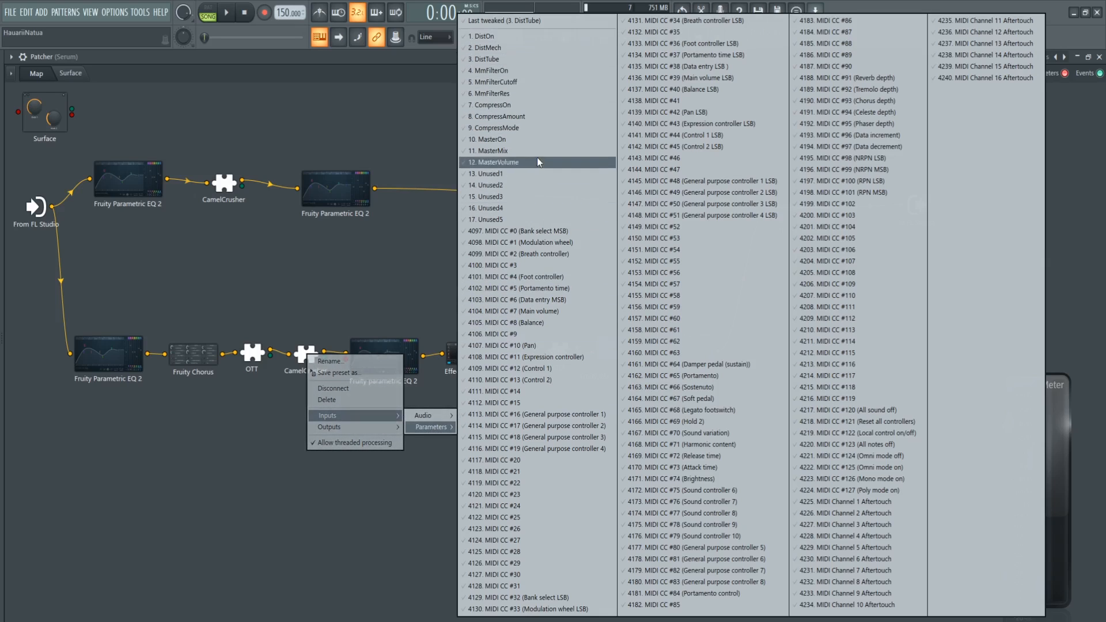
pyautogui.click(264, 327)
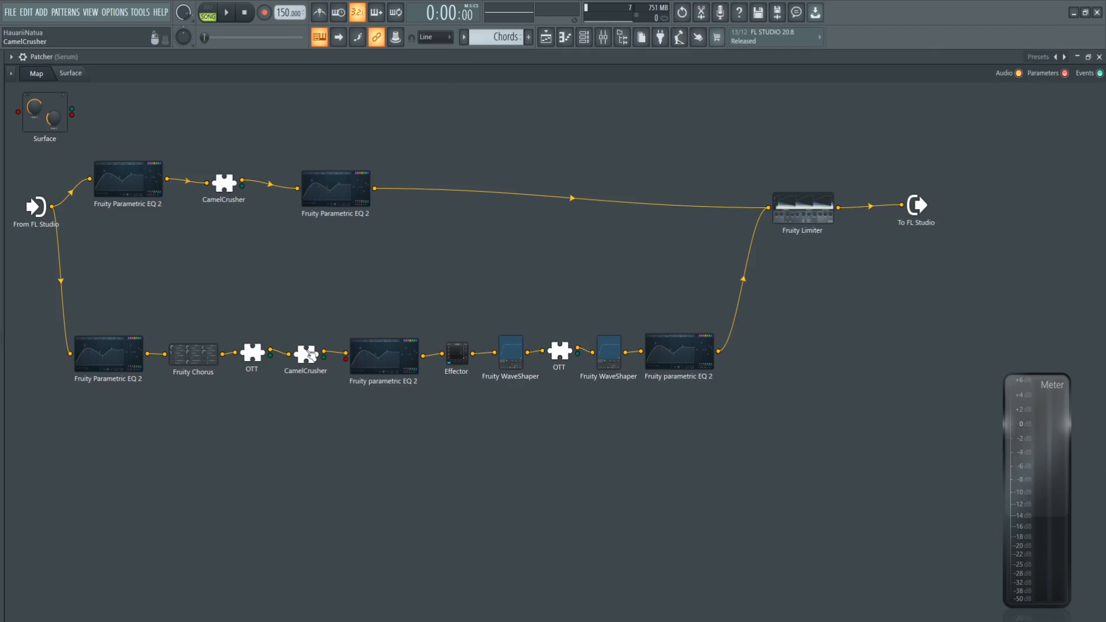
# Enable DistTube as a parameter input on the lower chain's CamelCrusher and close the plugin window.
pyautogui.click(306, 353)
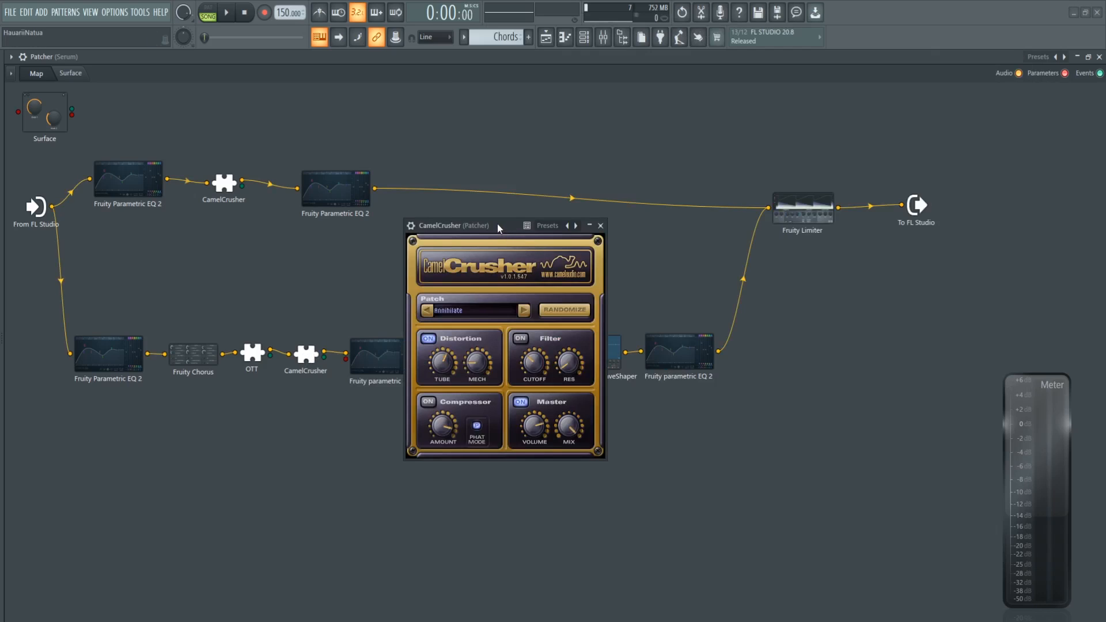
pyautogui.moveTo(496, 224); pyautogui.dragTo(538, 235)
pyautogui.rightClick(305, 354)
pyautogui.moveTo(346, 418)
pyautogui.moveTo(419, 430)
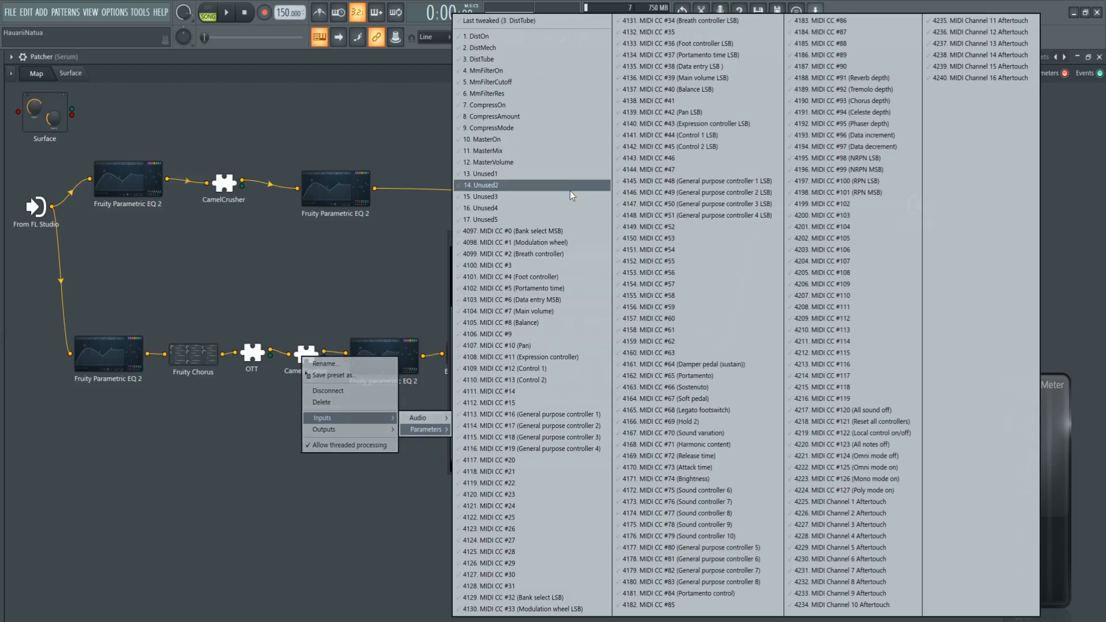
pyautogui.click(496, 60)
pyautogui.click(648, 240)
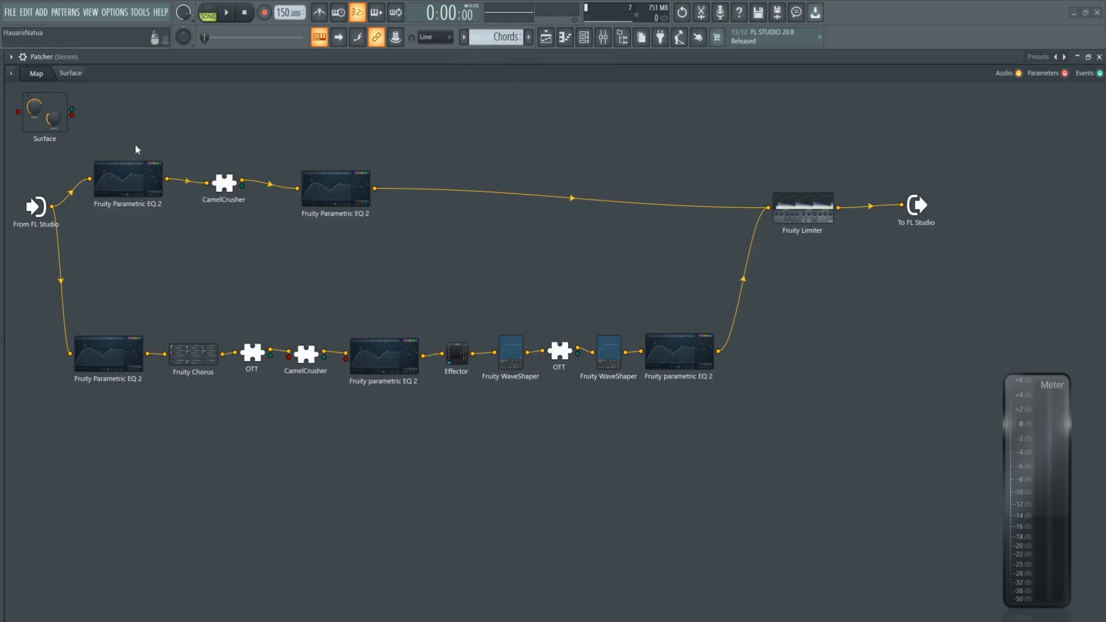
# Link the Surface's parameter output to the lower CamelCrusher's DistTube input and turn the Surface's Tube knob to test it.
pyautogui.moveTo(82, 122); pyautogui.dragTo(288, 357)
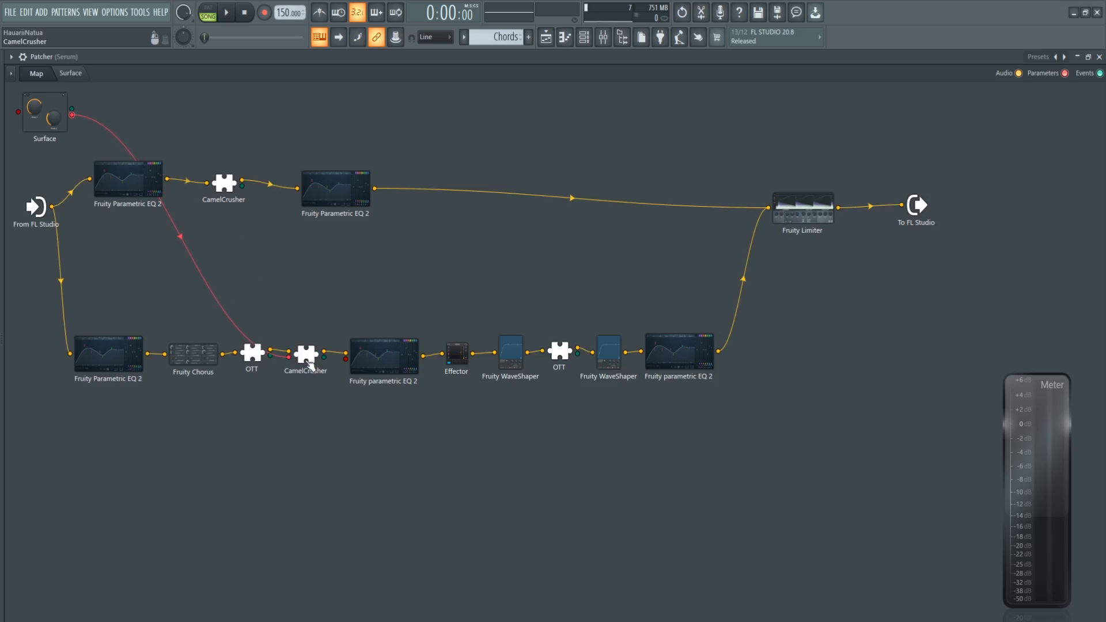
pyautogui.doubleClick(308, 361)
pyautogui.moveTo(526, 237); pyautogui.dragTo(132, 212)
pyautogui.click(77, 76)
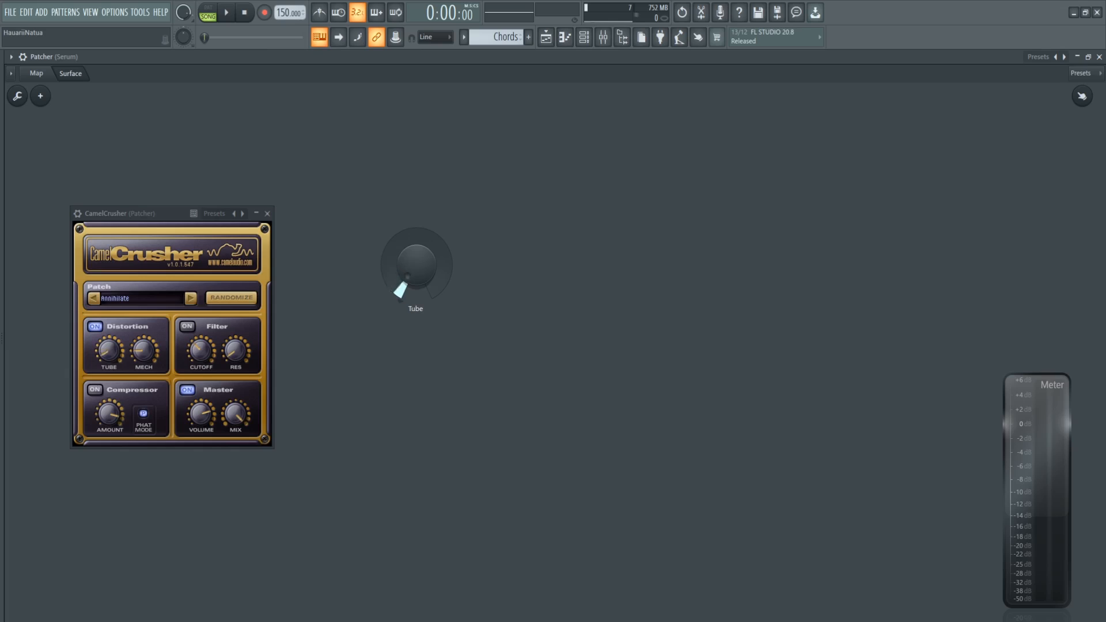
pyautogui.moveTo(399, 288); pyautogui.dragTo(414, 260)
# Add a second knob to the Surface from the Control Creator, enlarge it to about the Tube knob's size and place it beside Tube.
pyautogui.moveTo(760, 367); pyautogui.dragTo(551, 326)
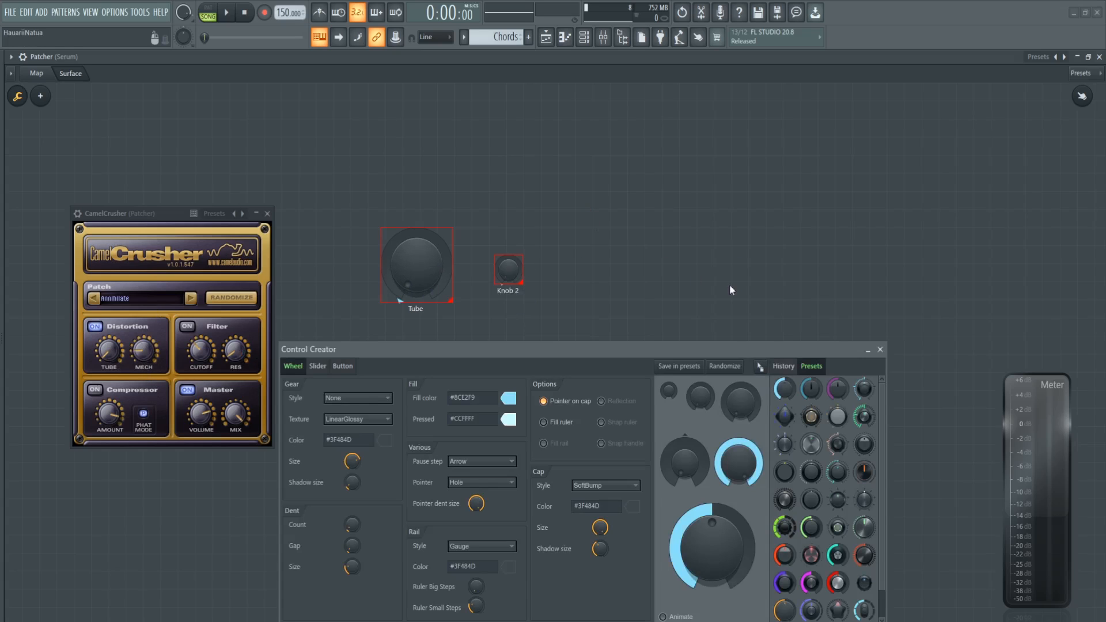
pyautogui.click(879, 350)
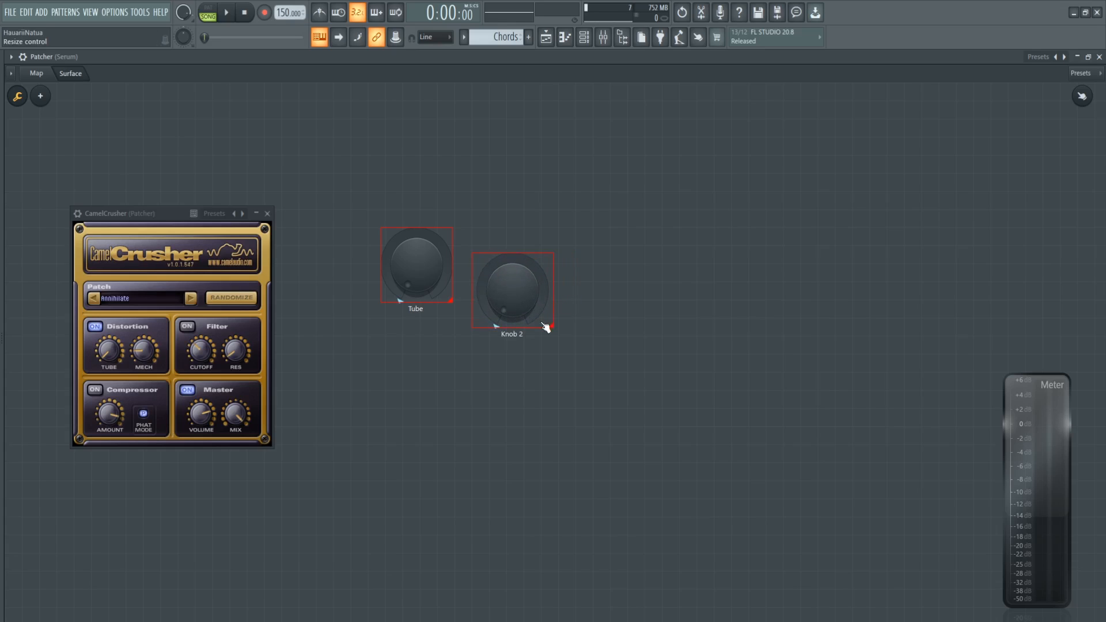
pyautogui.moveTo(512, 289); pyautogui.dragTo(524, 266)
# Rename the second Surface knob as Mech.
pyautogui.rightClick(520, 267)
pyautogui.click(553, 273)
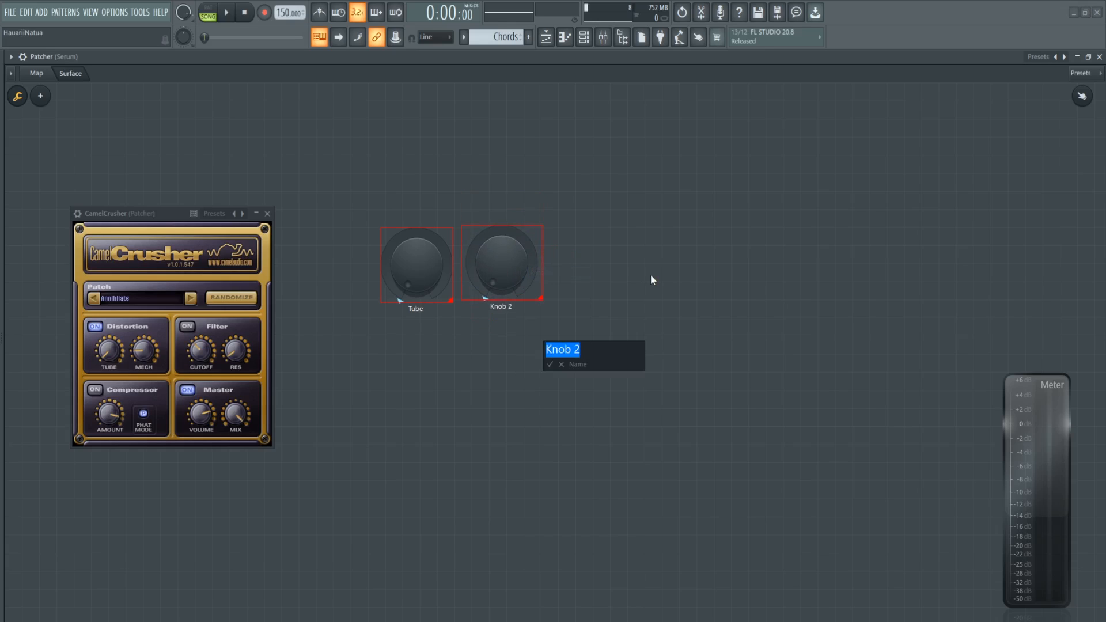
pyautogui.write('Mech')
pyautogui.press('Return')
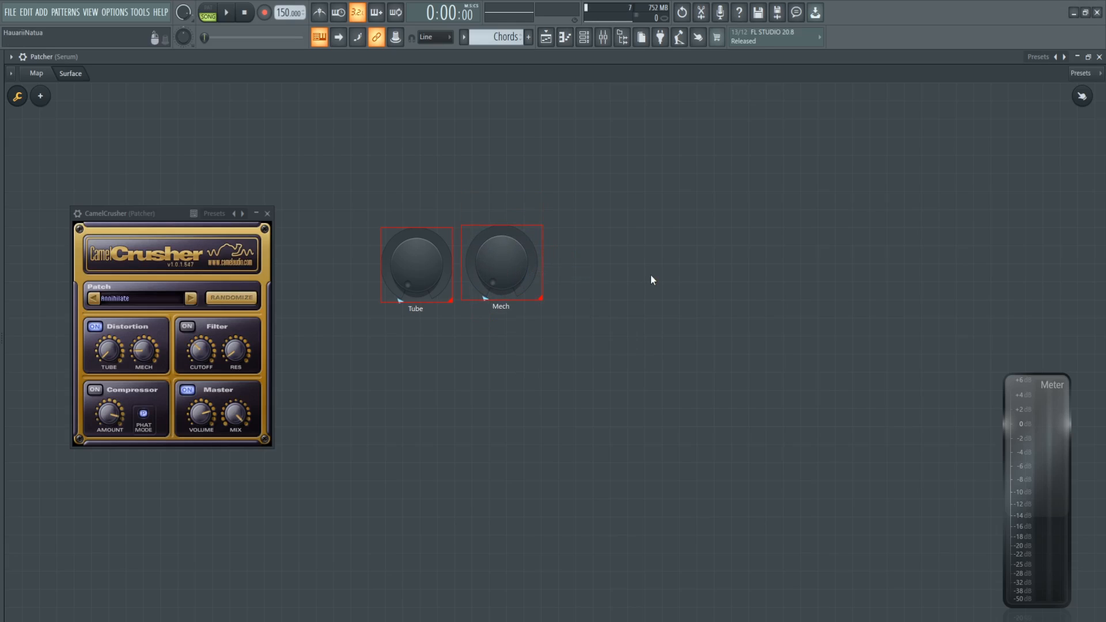
# Leave the Surface's edit mode and activate the Mech knob's parameter.
pyautogui.rightClick(654, 173)
pyautogui.click(670, 181)
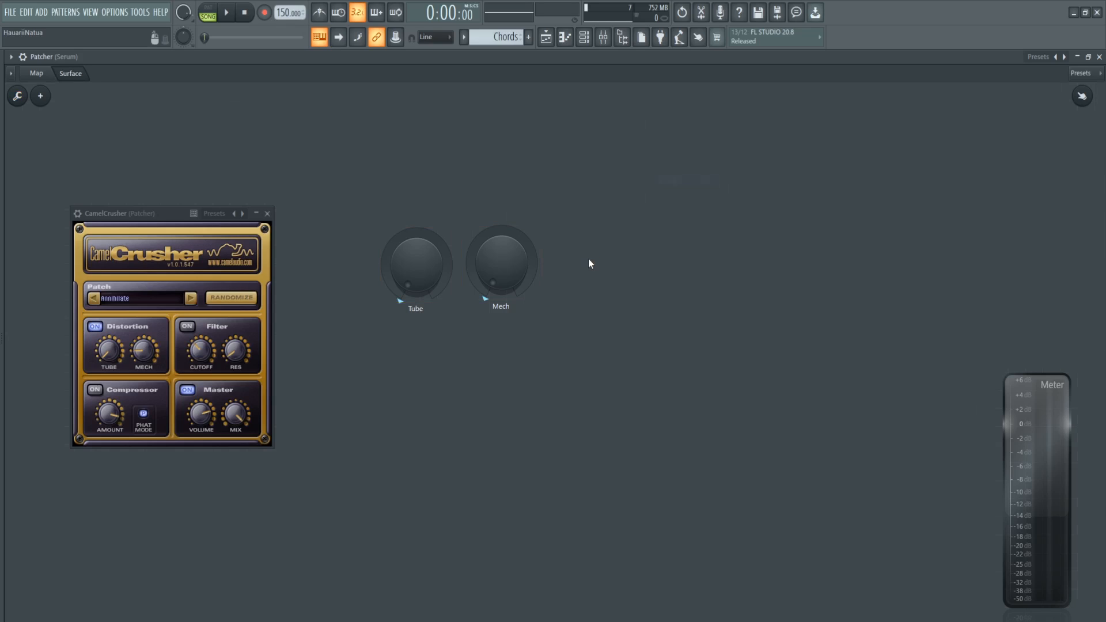
pyautogui.rightClick(500, 265)
pyautogui.click(527, 289)
# Enable DistMech as a parameter input on the lower CamelCrusher and link the Surface's Mech output to it on the Map.
pyautogui.click(36, 73)
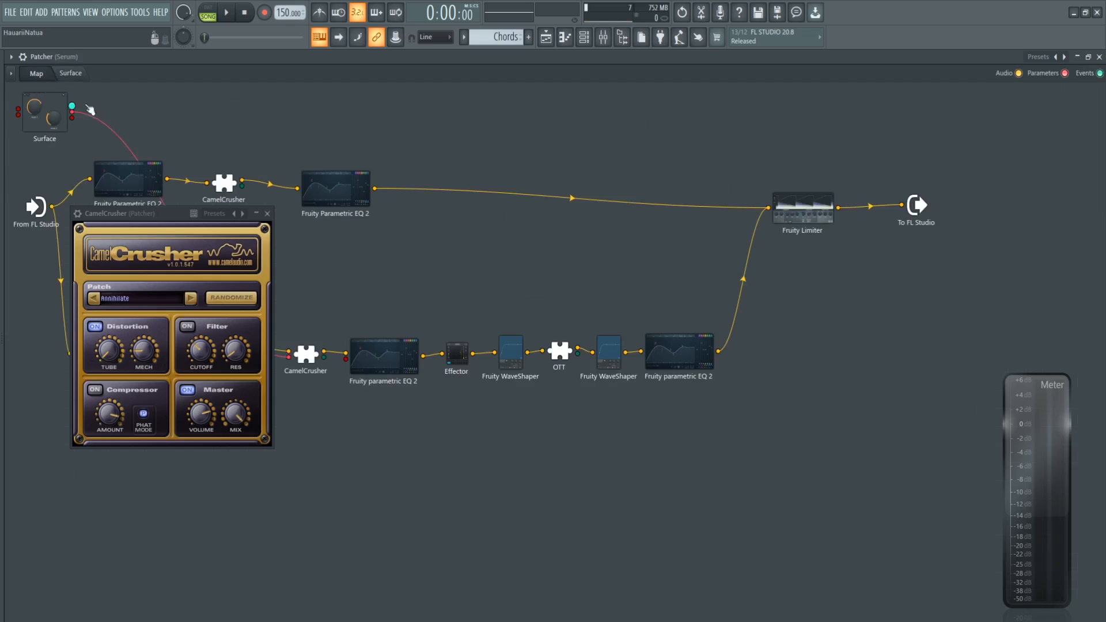
pyautogui.click(267, 213)
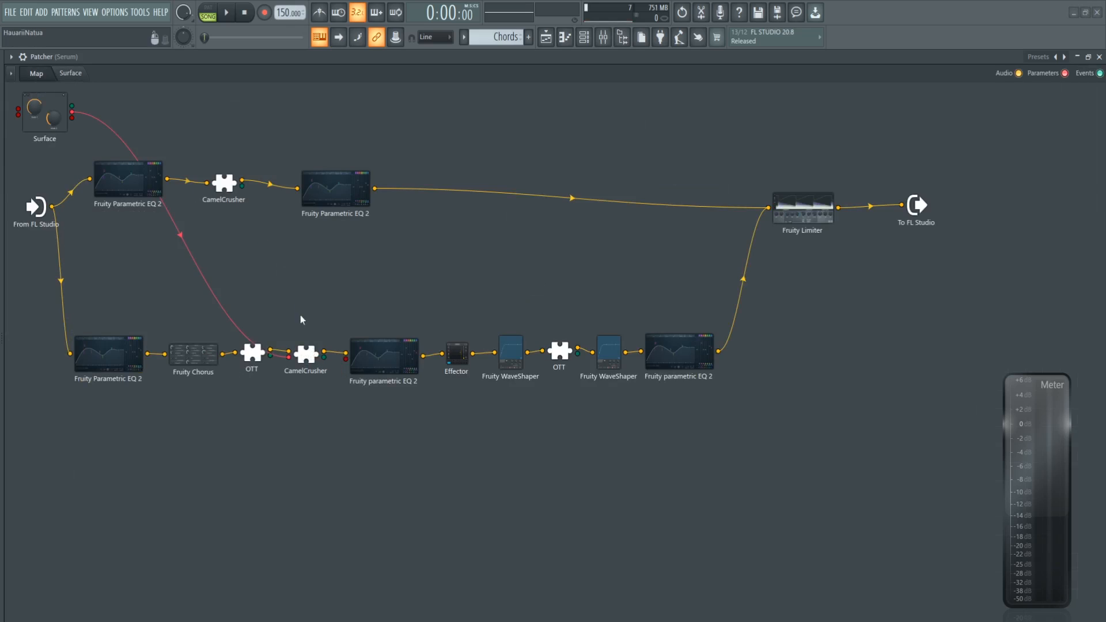
pyautogui.rightClick(306, 355)
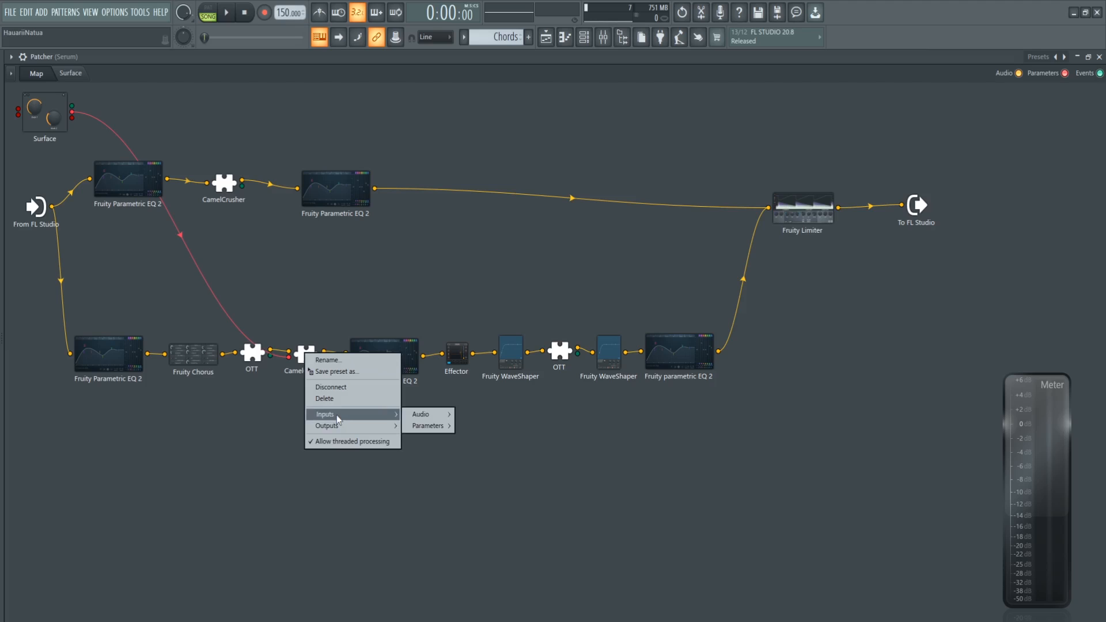
pyautogui.moveTo(345, 414)
pyautogui.moveTo(433, 425)
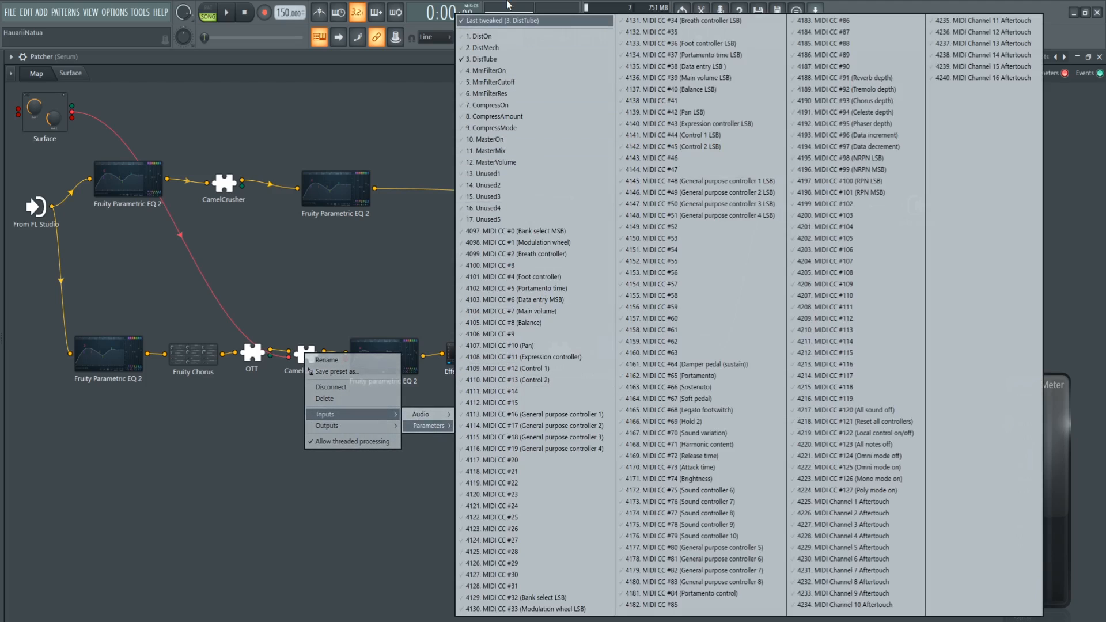
pyautogui.click(499, 47)
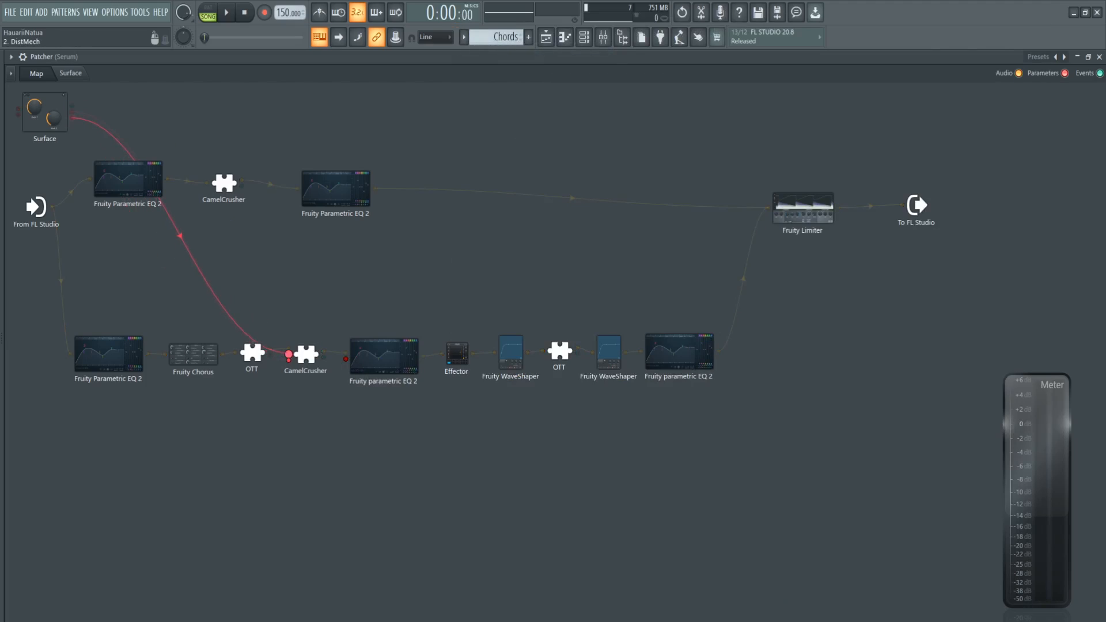
# Open CamelCrusher over the Surface and turn the Mech knob to test its link.
pyautogui.doubleClick(221, 181)
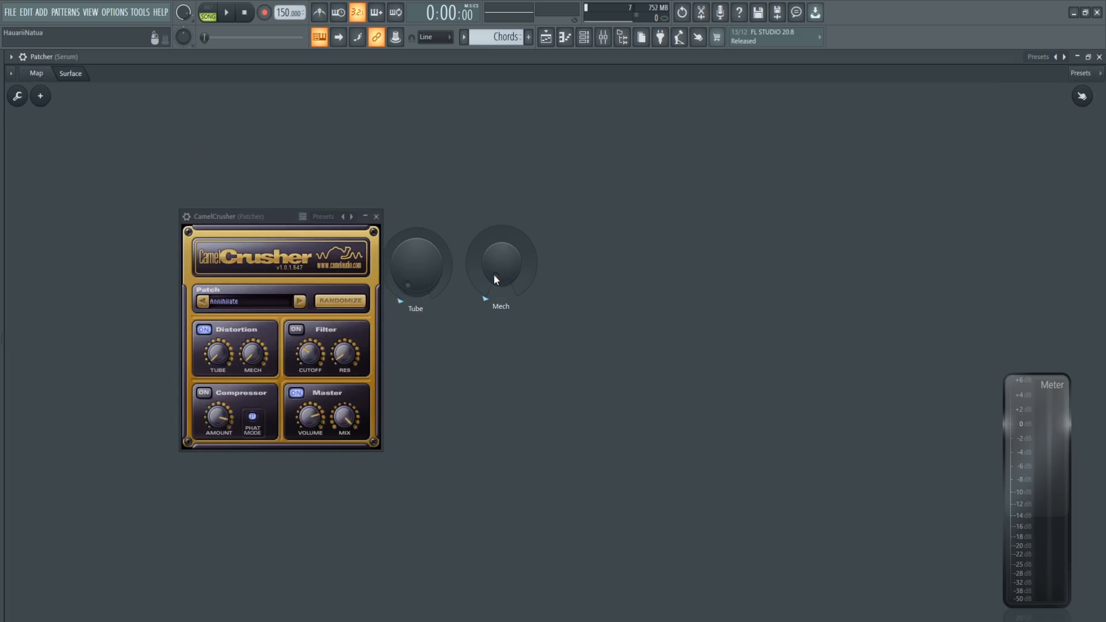
pyautogui.moveTo(501, 262); pyautogui.dragTo(501, 225)
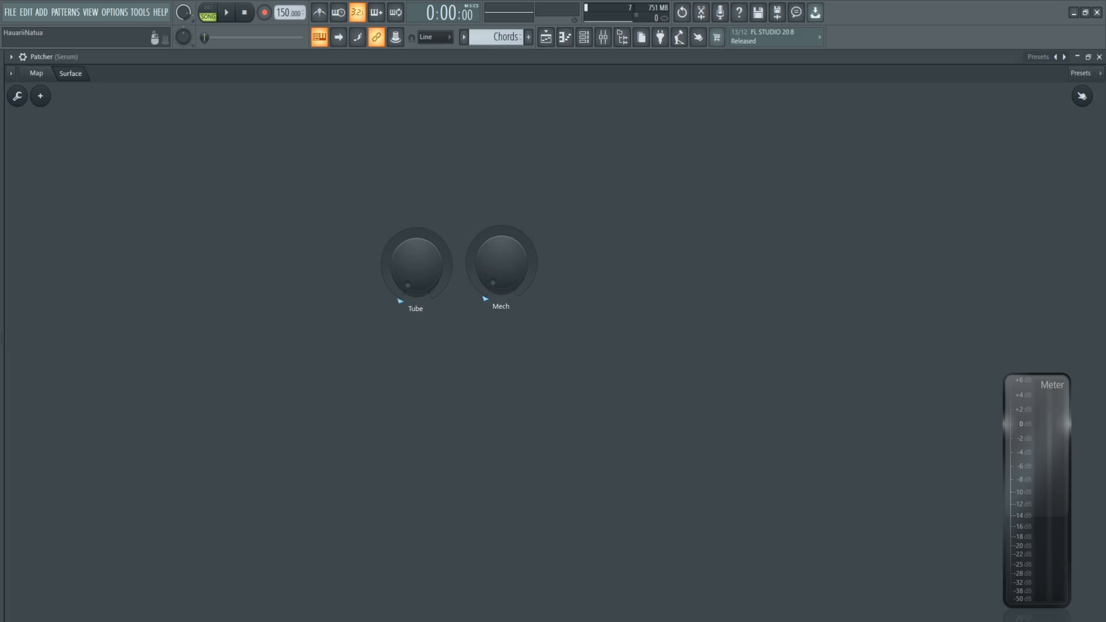
# Add a vertical slider with ChromeKnob2 handle and #C4F985 fill to the Surface from the Control Creator, and leave edit mode.
pyautogui.click(319, 367)
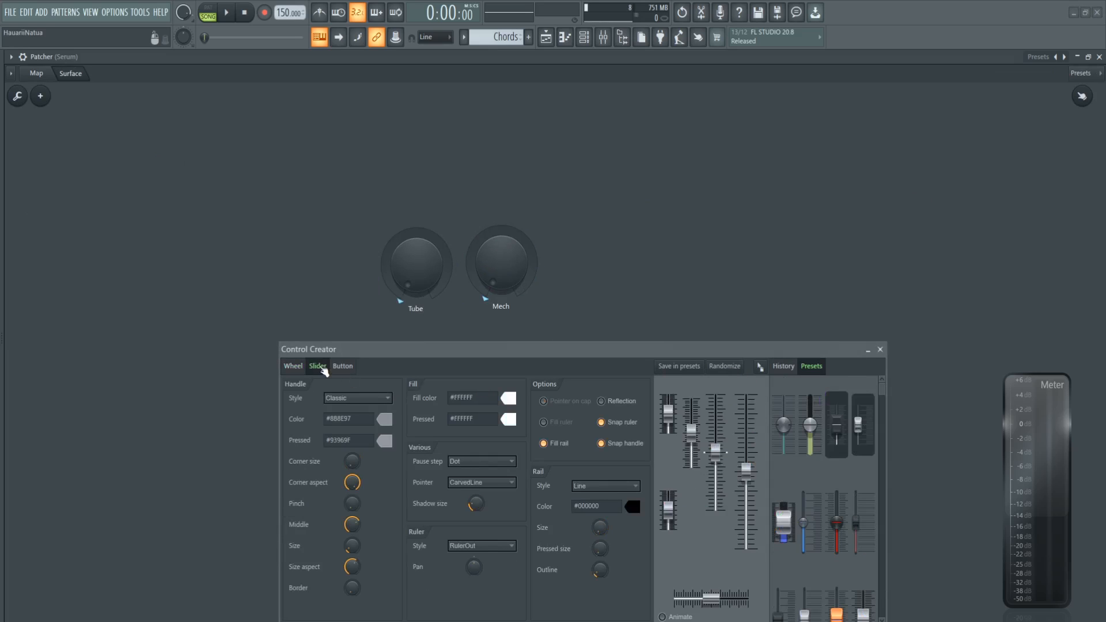
pyautogui.moveTo(409, 348); pyautogui.dragTo(368, 323)
pyautogui.click(695, 342)
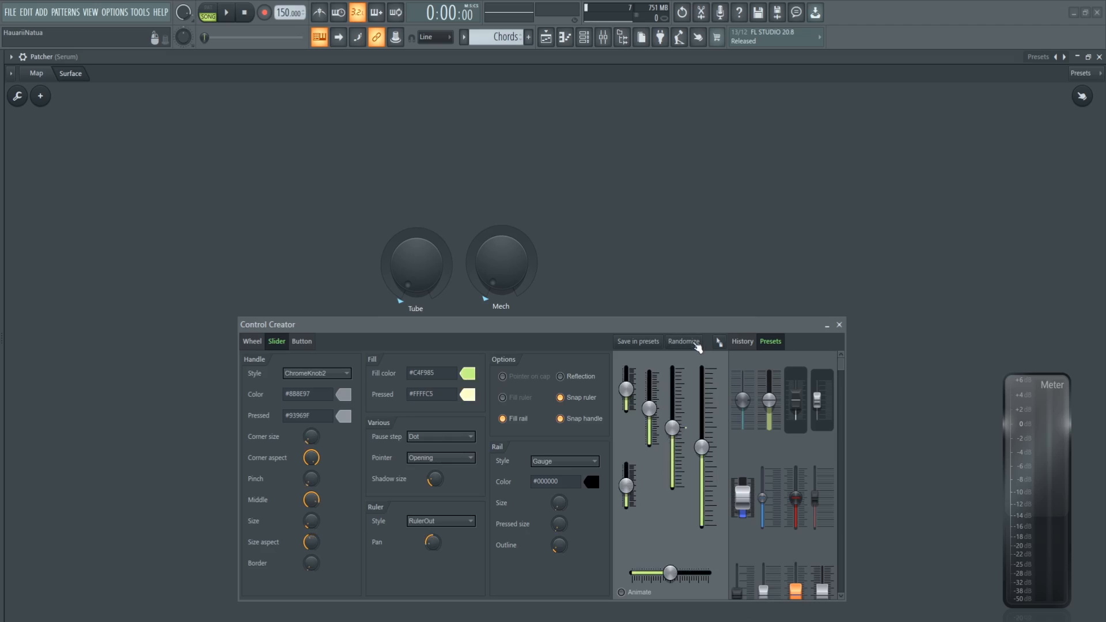
pyautogui.moveTo(721, 347); pyautogui.dragTo(716, 266)
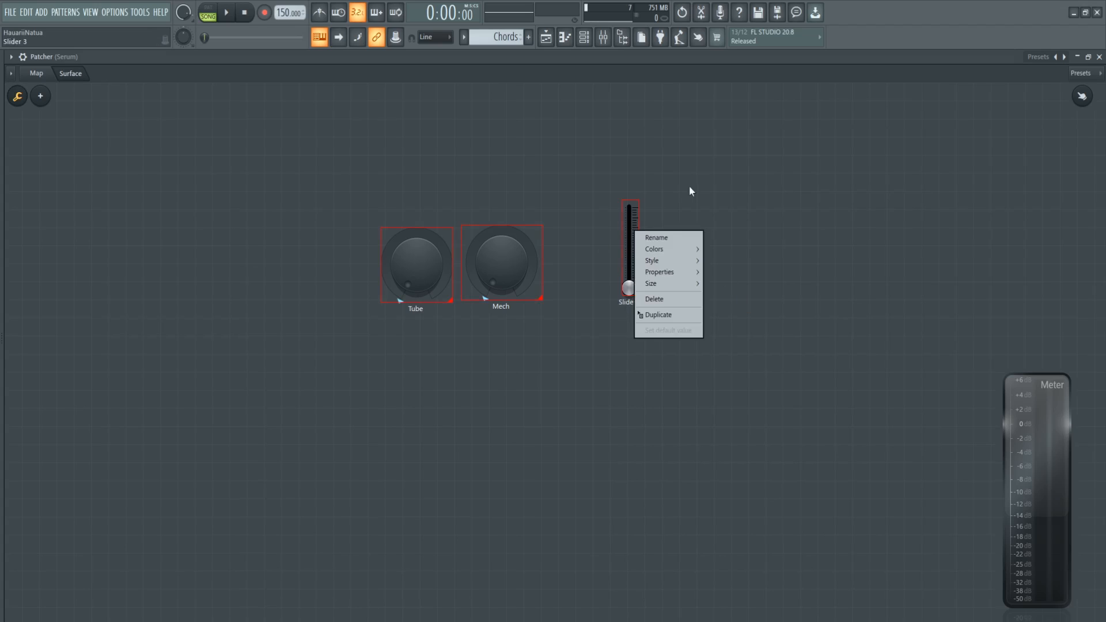
pyautogui.click(691, 191)
pyautogui.rightClick(702, 258)
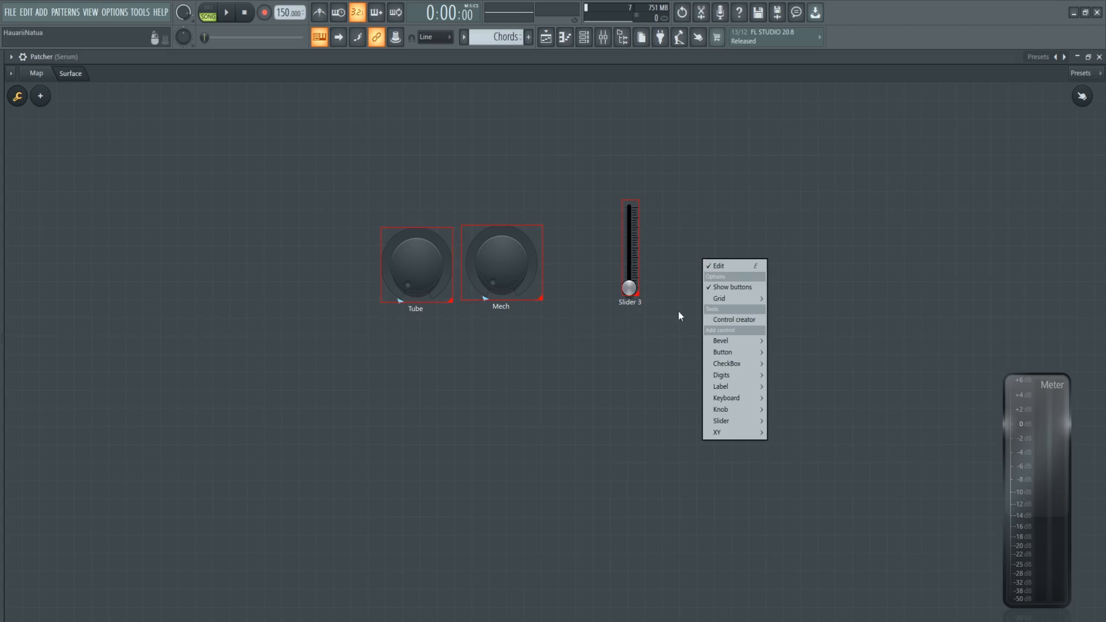
pyautogui.click(725, 266)
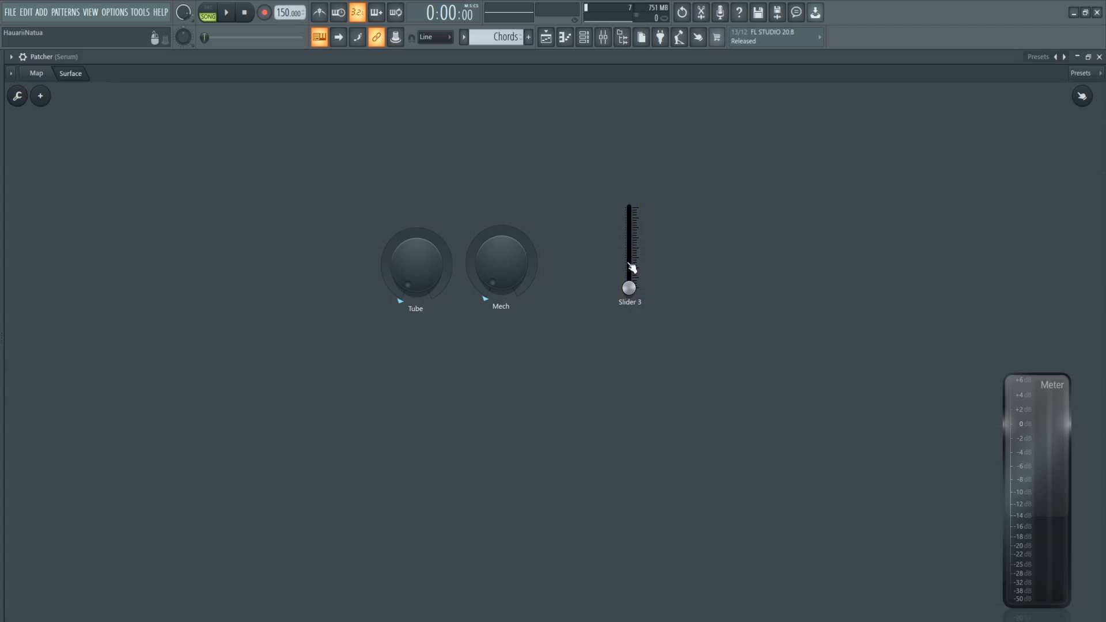
# Activate Slider 3's parameter on the Surface and return to the Map.
pyautogui.rightClick(632, 292)
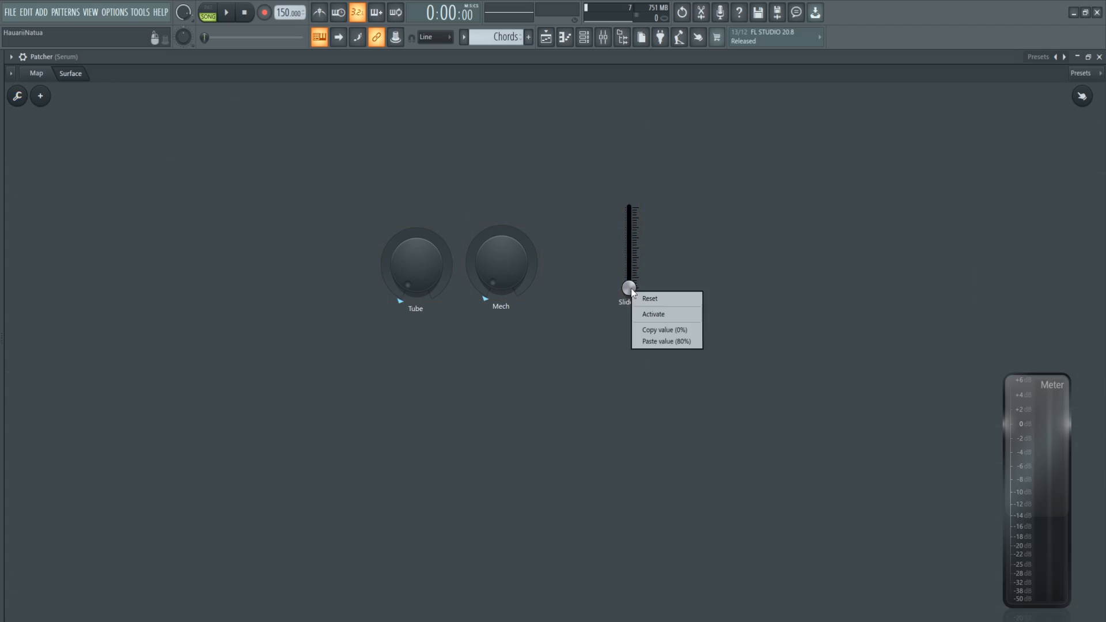
pyautogui.click(662, 315)
pyautogui.click(38, 74)
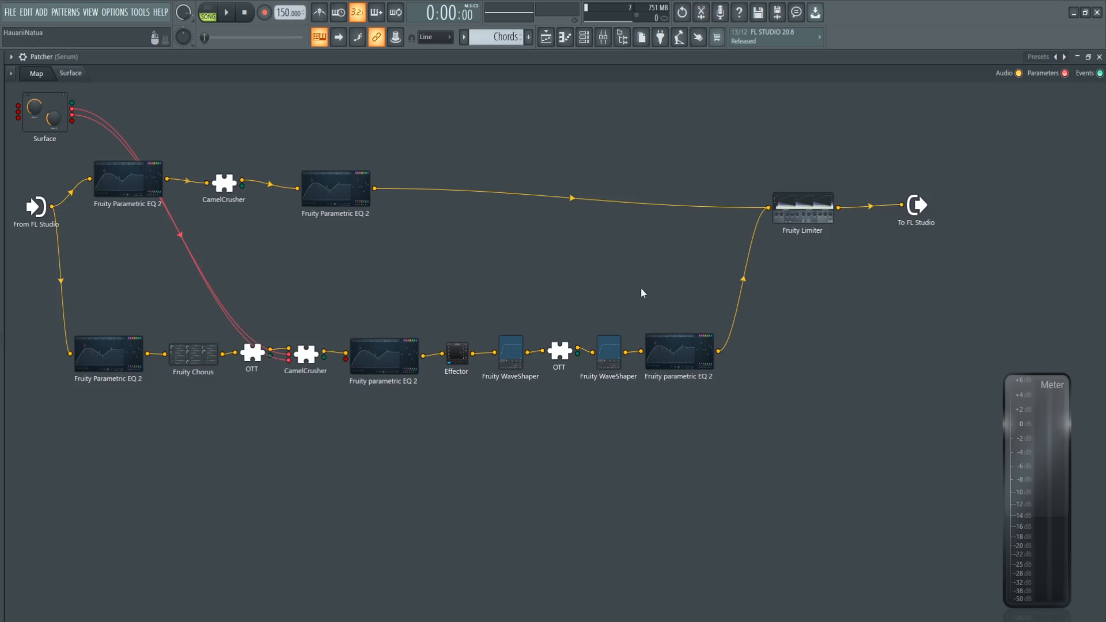
# Enable band 7's level as a parameter input on the lower chain's last Fruity parametric EQ 2 and link the Surface's Slider 3 output to it.
pyautogui.click(386, 358)
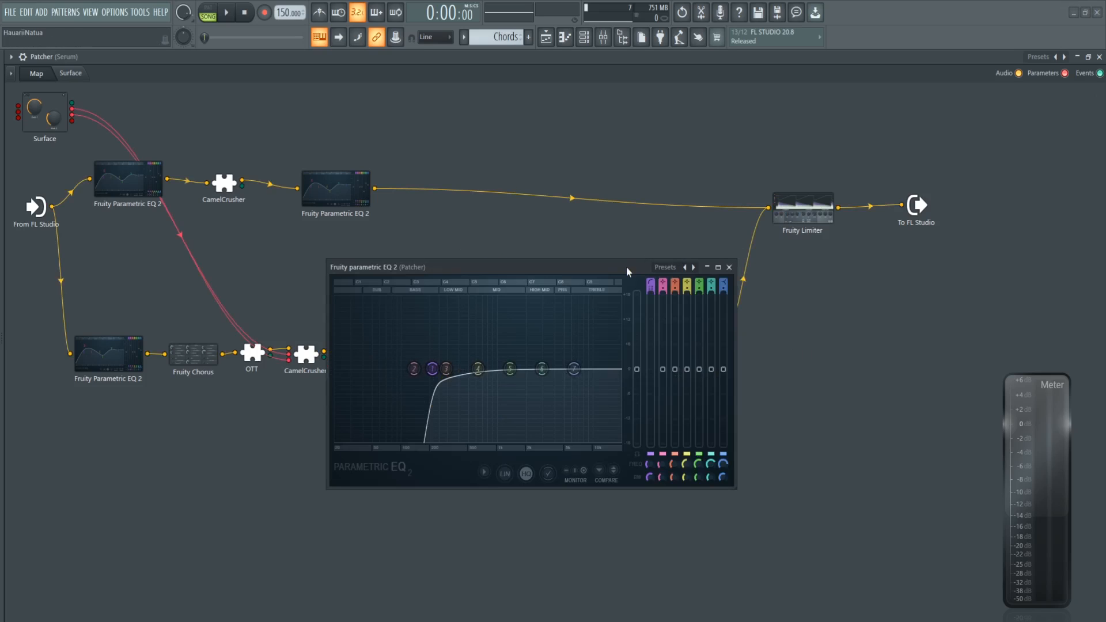
pyautogui.moveTo(516, 340)
pyautogui.mouseDown()
pyautogui.moveTo(521, 320)
pyautogui.moveTo(515, 353)
pyautogui.mouseUp()
pyautogui.moveTo(664, 352); pyautogui.dragTo(665, 304)
pyautogui.rightClick(665, 303)
pyautogui.click(667, 310)
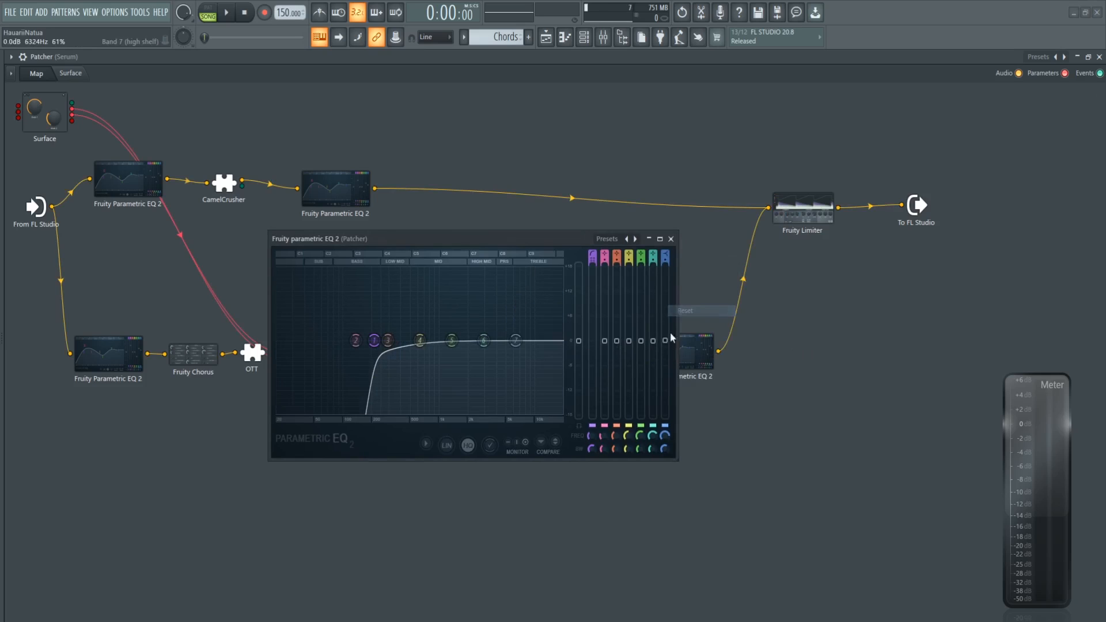
pyautogui.rightClick(665, 342)
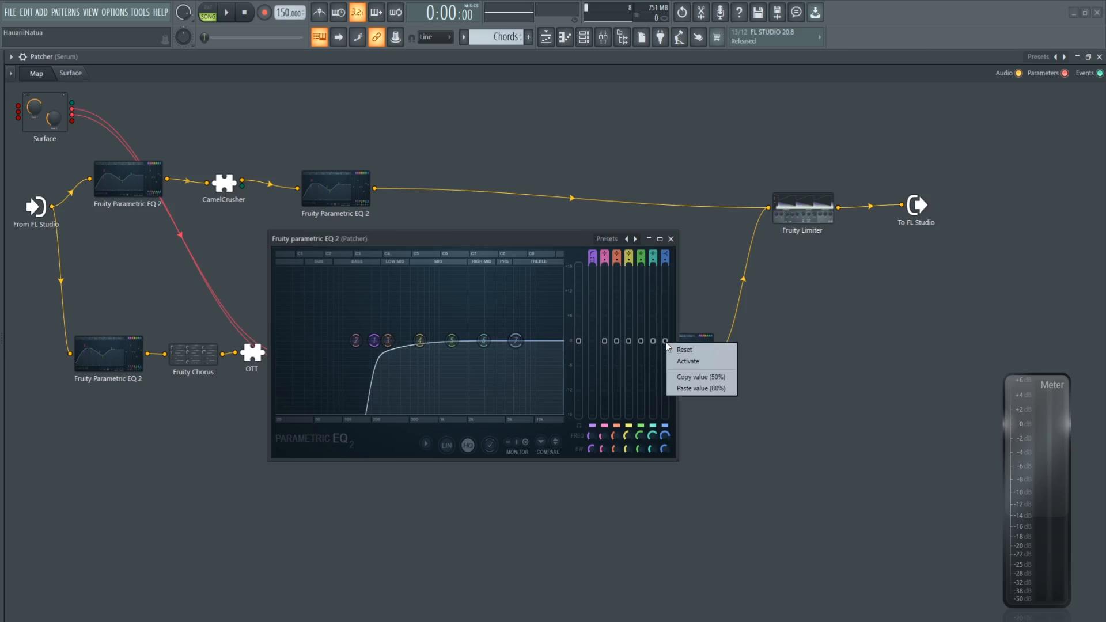
pyautogui.click(703, 359)
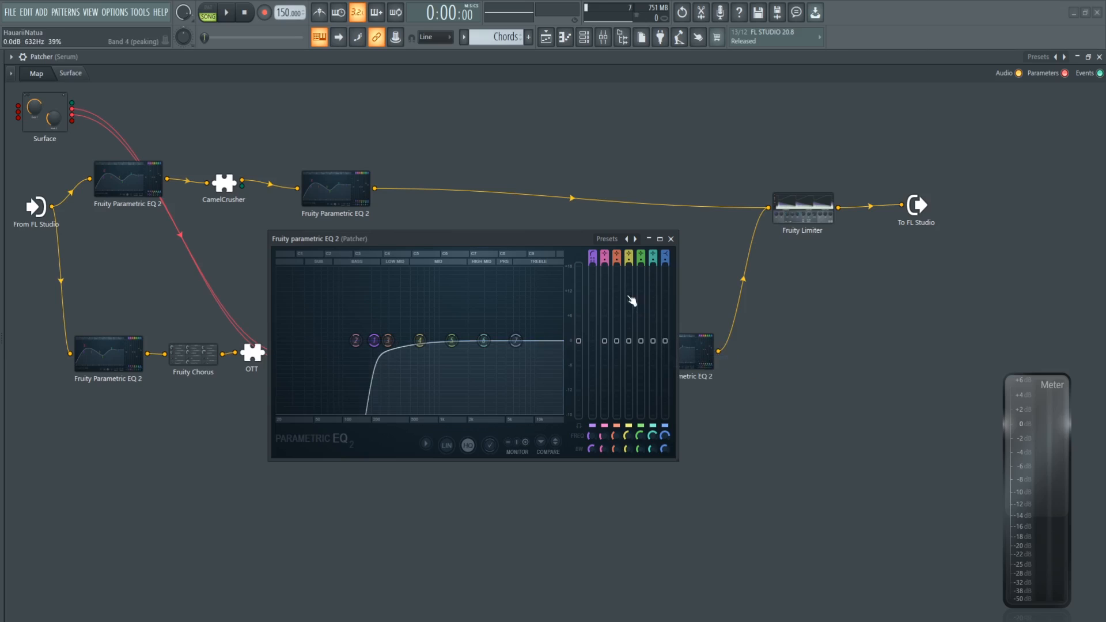
pyautogui.click(670, 238)
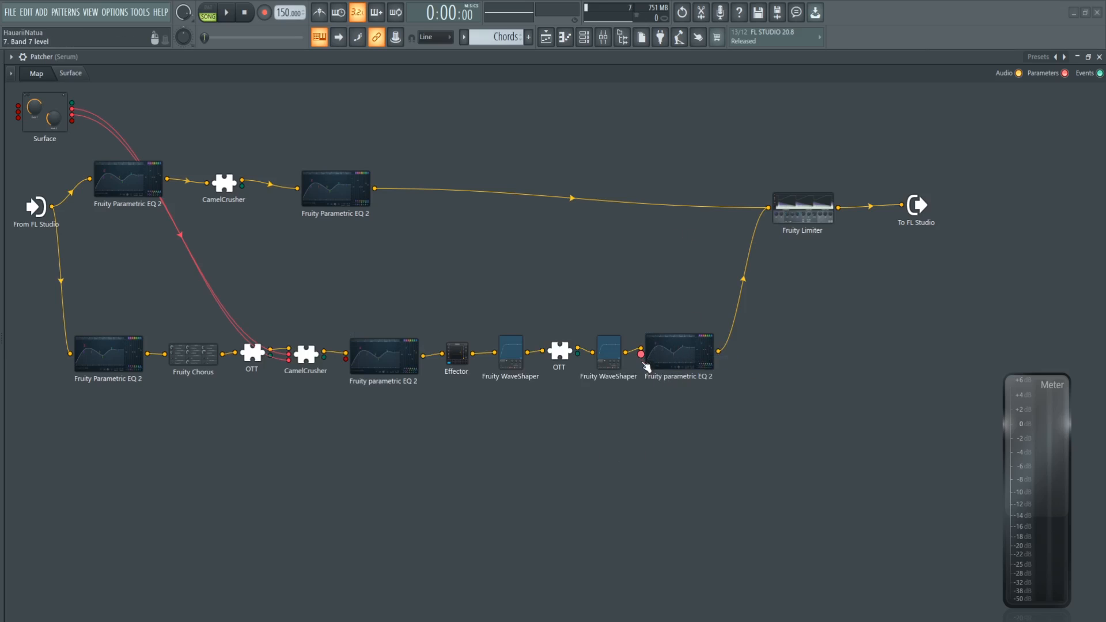
pyautogui.moveTo(71, 121); pyautogui.dragTo(640, 353)
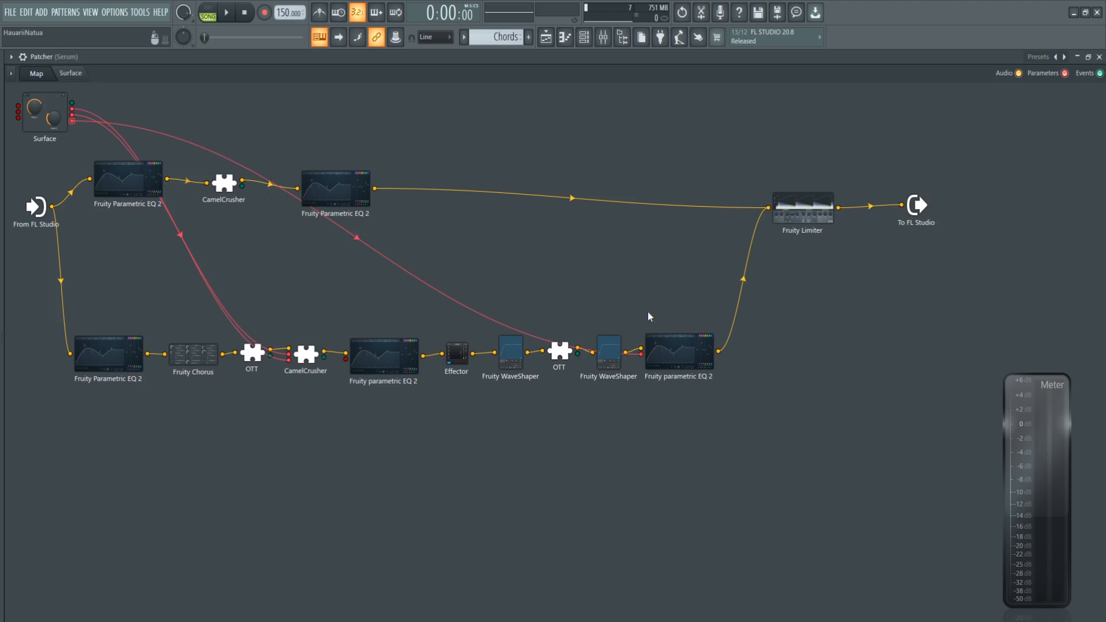
# Open the lower chain's last EQ beside the Surface and set Slider 3 so that band 7's level sits on the centre line.
pyautogui.click(668, 343)
pyautogui.click(86, 73)
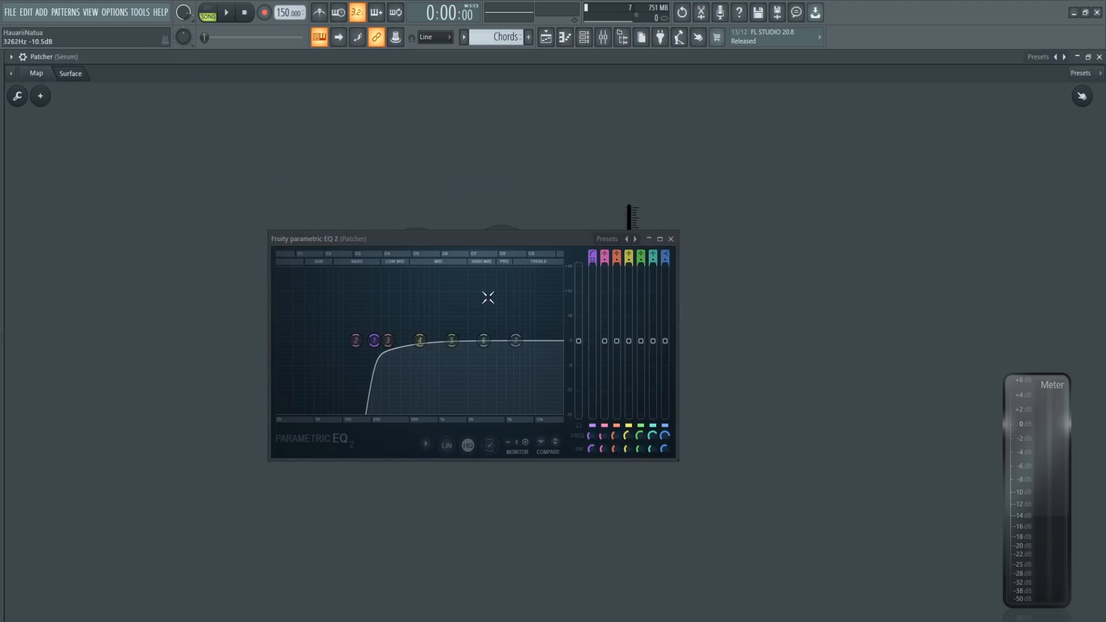
pyautogui.moveTo(439, 241); pyautogui.dragTo(289, 255)
pyautogui.moveTo(626, 285); pyautogui.dragTo(629, 254)
pyautogui.moveTo(419, 250); pyautogui.dragTo(444, 365)
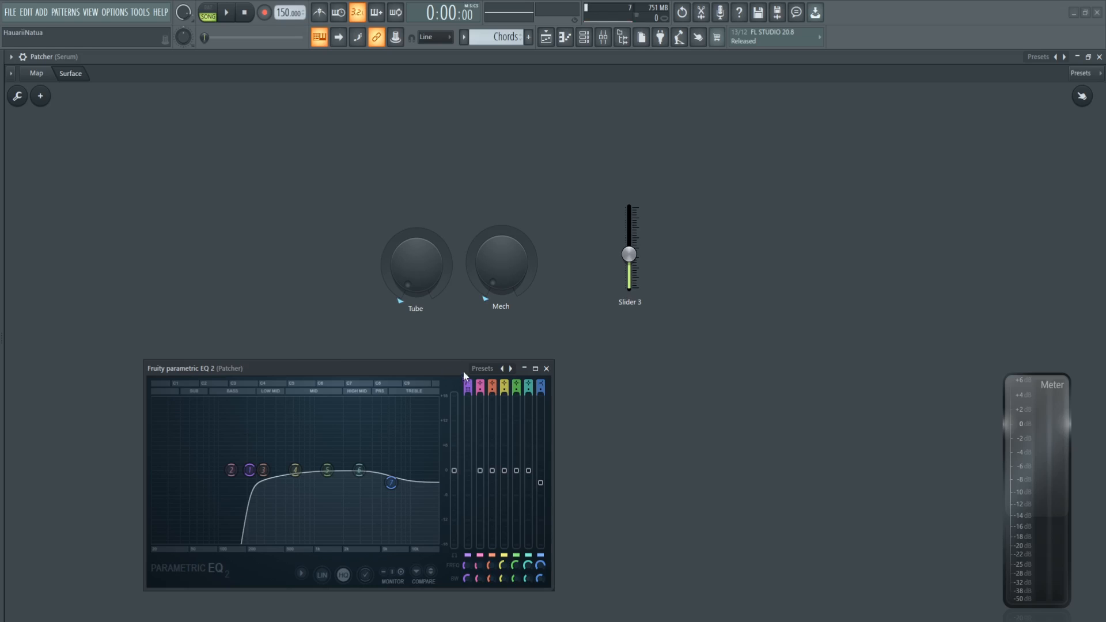
pyautogui.moveTo(445, 368); pyautogui.dragTo(363, 339)
pyautogui.moveTo(639, 253); pyautogui.dragTo(635, 254)
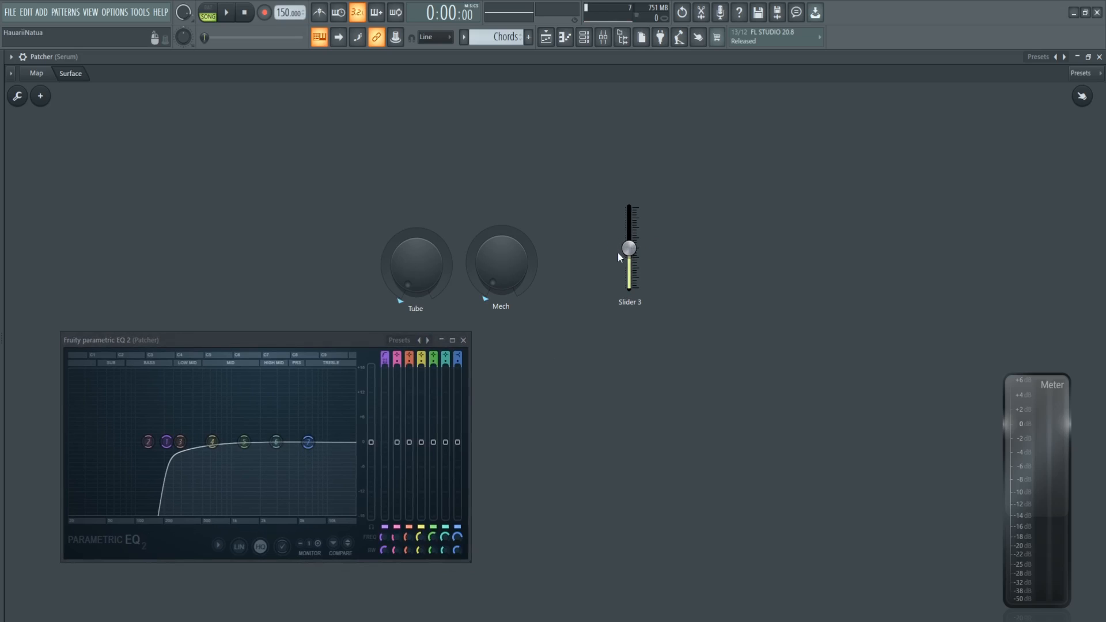
# Enter the Surface's edit mode, store Slider 3's current position as its default value, and leave edit mode.
pyautogui.rightClick(740, 204)
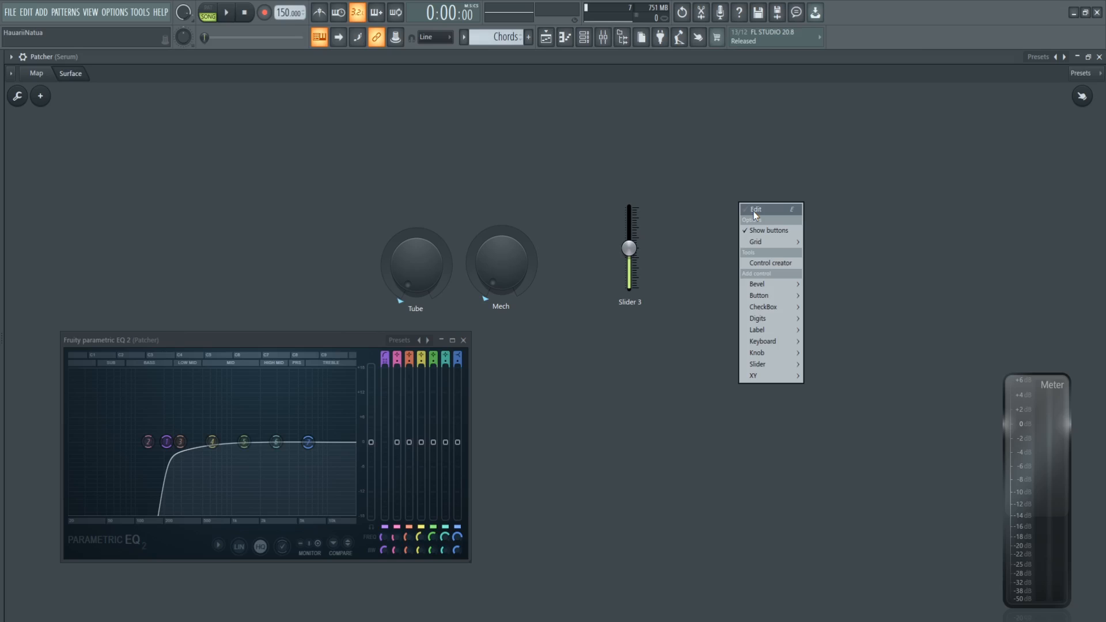
pyautogui.click(754, 210)
pyautogui.rightClick(627, 247)
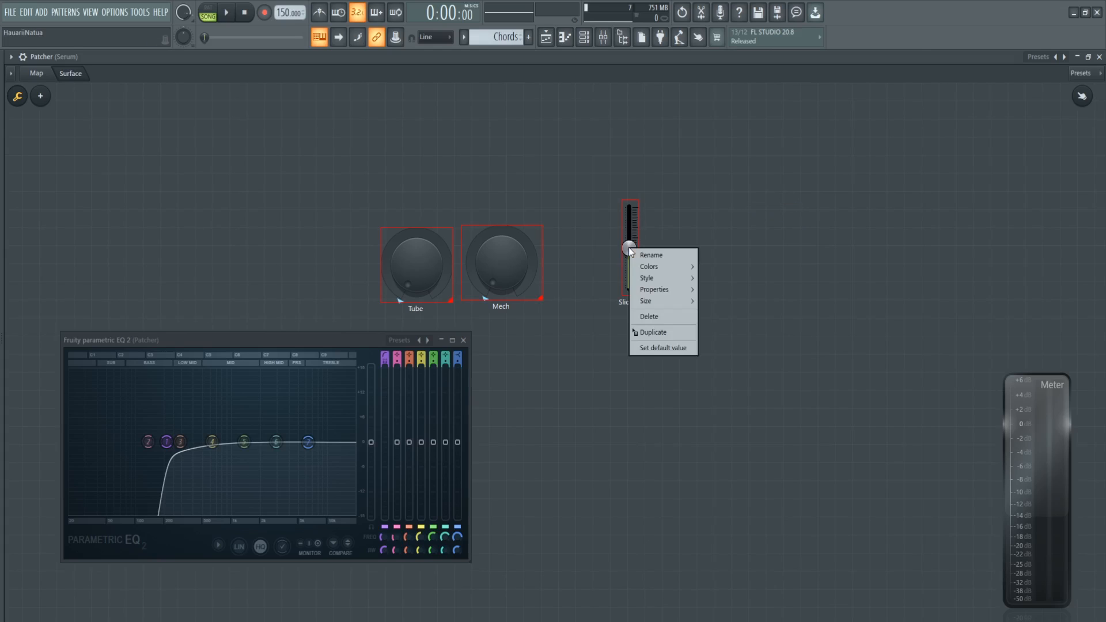
pyautogui.click(666, 348)
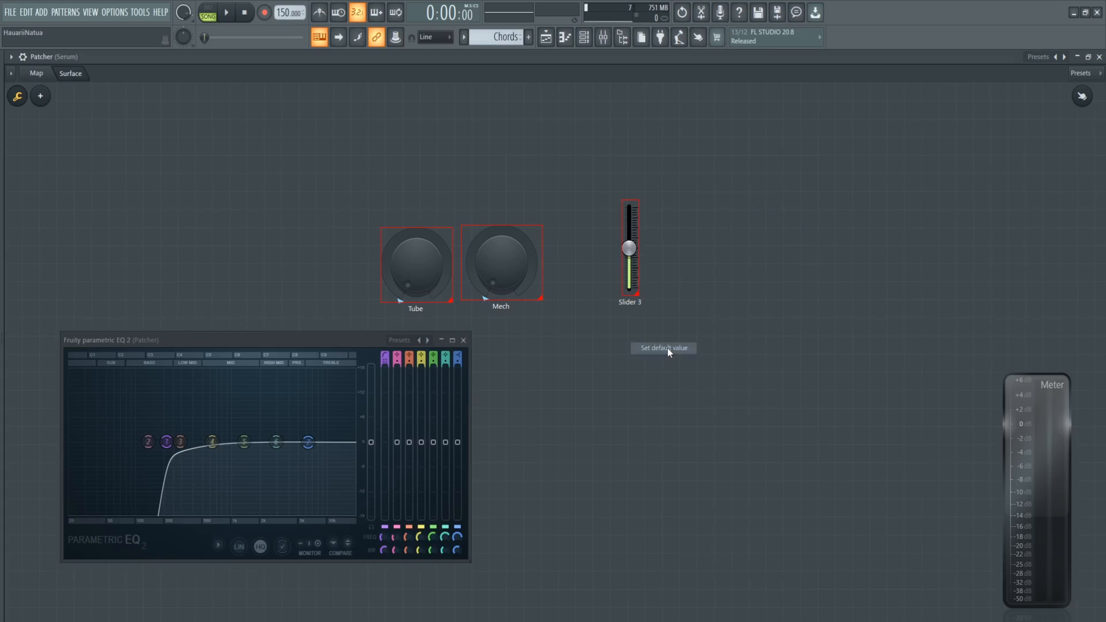
pyautogui.rightClick(759, 178)
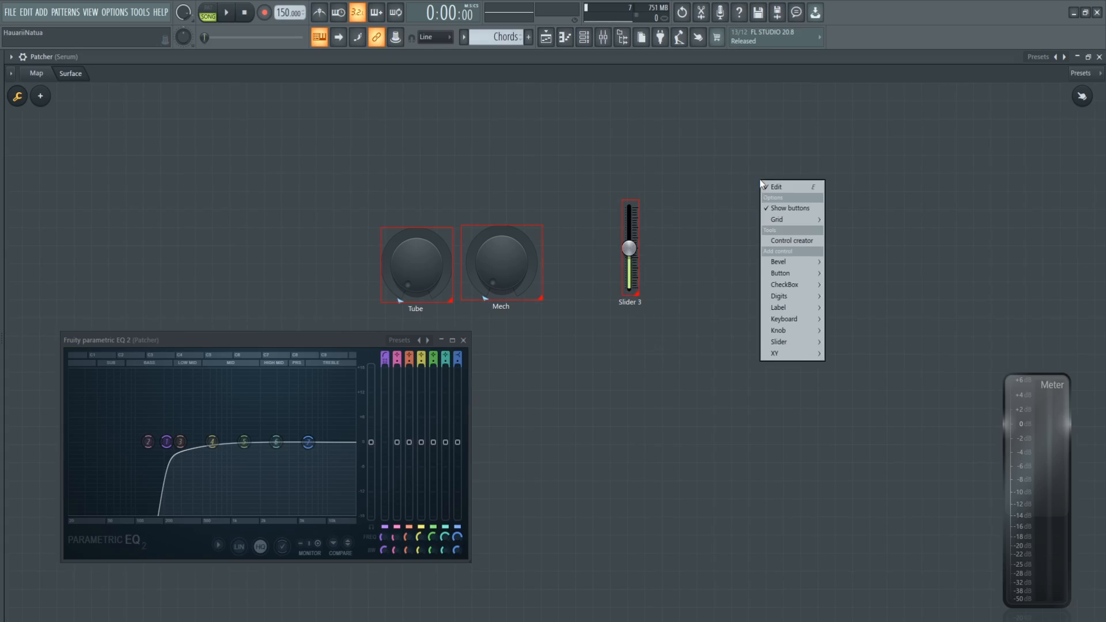
pyautogui.click(793, 189)
# Move Slider 3 down and reset it to test its new default value.
pyautogui.moveTo(634, 257)
pyautogui.mouseDown()
pyautogui.moveTo(629, 291)
pyautogui.moveTo(629, 208)
pyautogui.moveTo(630, 289)
pyautogui.moveTo(629, 232)
pyautogui.moveTo(630, 289)
pyautogui.moveTo(629, 279)
pyautogui.mouseUp()
pyautogui.rightClick(630, 278)
pyautogui.click(646, 285)
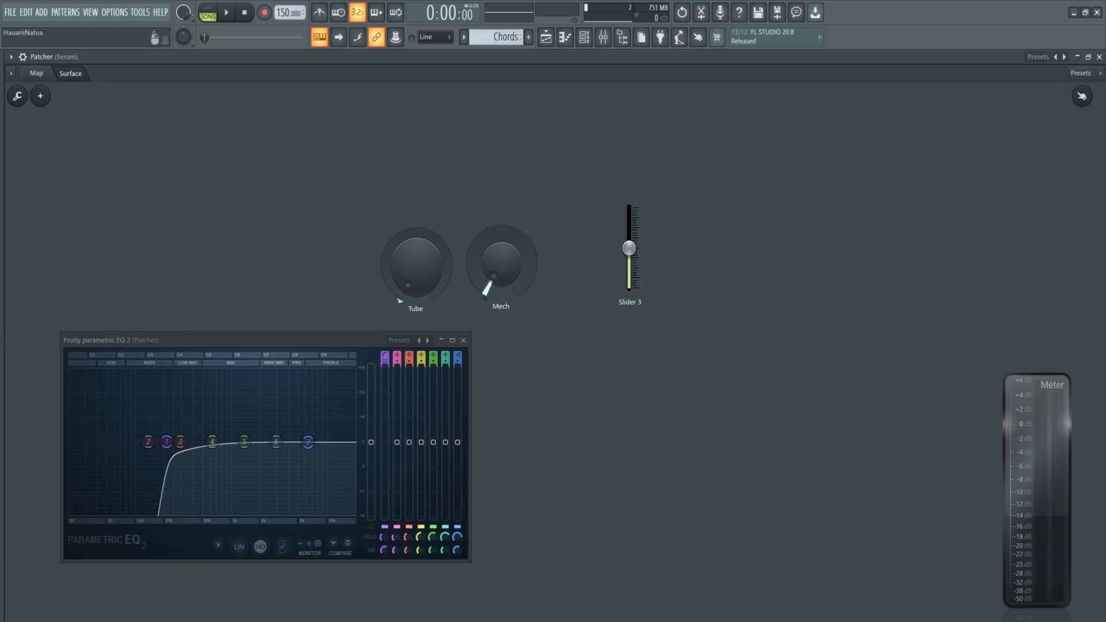
# Turn the Mech knob up to about a quarter of its range, store that as its default value in edit mode, and leave edit mode.
pyautogui.moveTo(487, 272); pyautogui.dragTo(487, 250)
pyautogui.rightClick(547, 205)
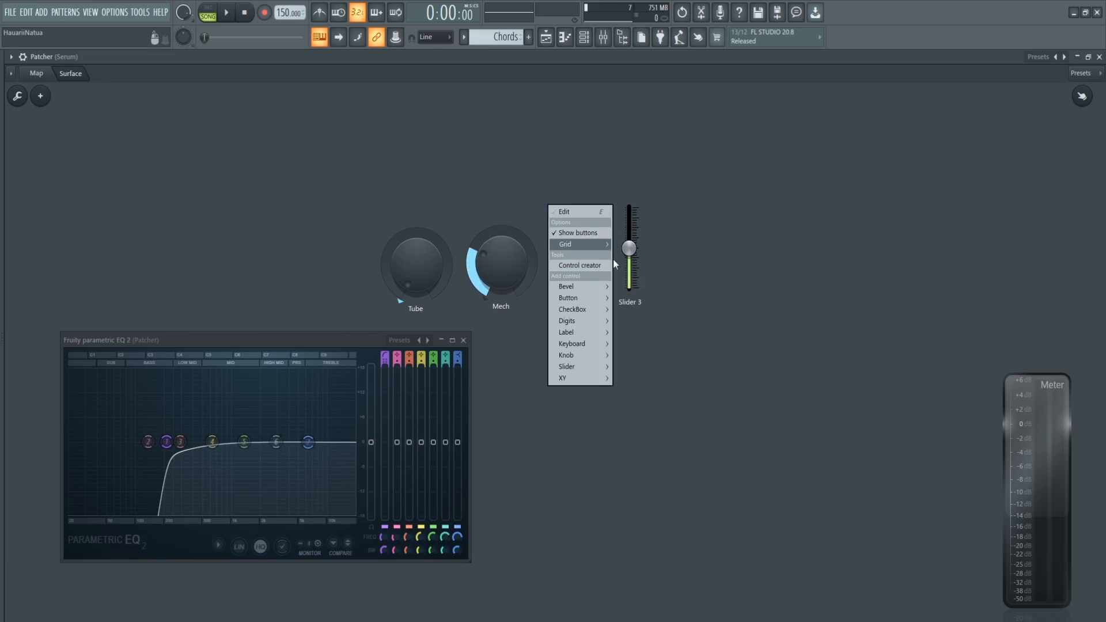
pyautogui.click(550, 245)
pyautogui.rightClick(489, 280)
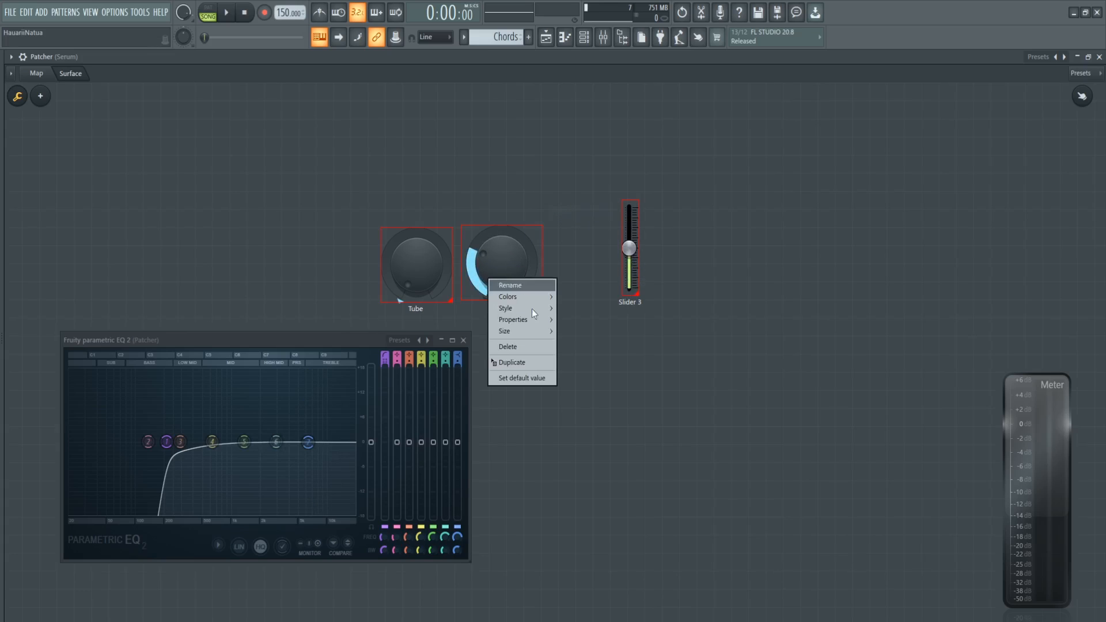
pyautogui.click(521, 381)
pyautogui.rightClick(563, 224)
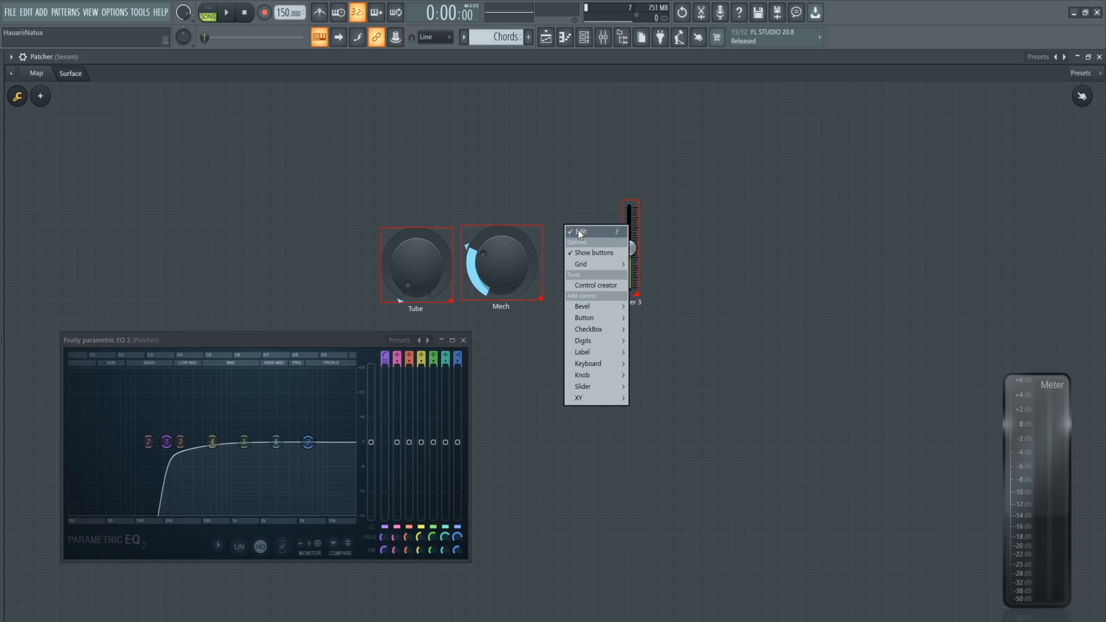
pyautogui.click(570, 263)
# Turn the Mech knob up and reset it to test its default value, and close the EQ window.
pyautogui.moveTo(505, 260); pyautogui.dragTo(505, 196)
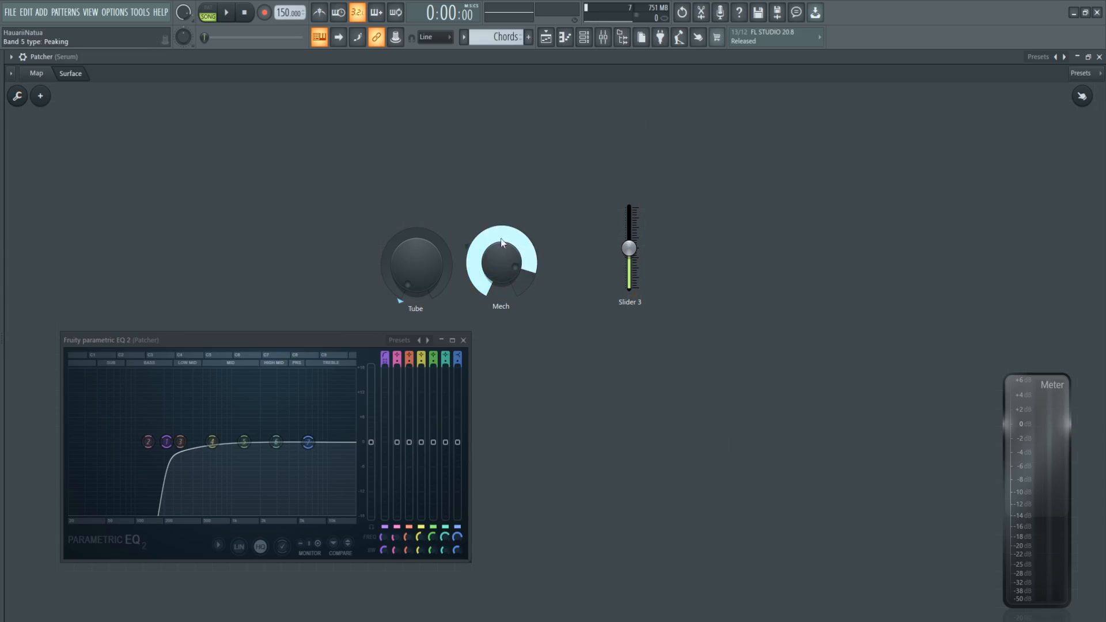
pyautogui.rightClick(503, 260)
pyautogui.click(524, 268)
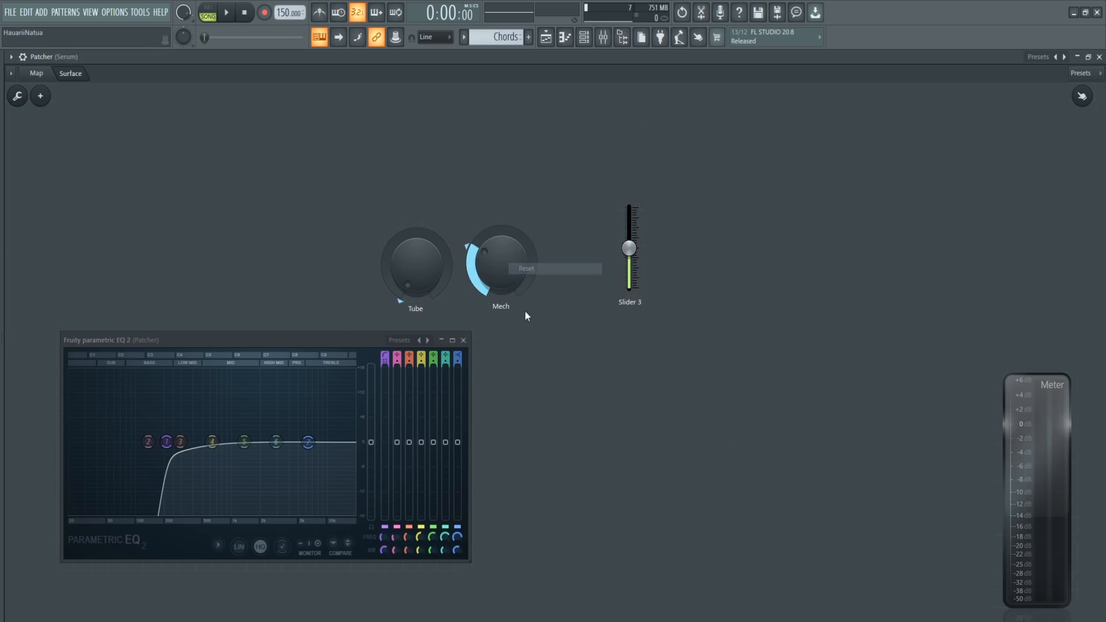
pyautogui.click(463, 339)
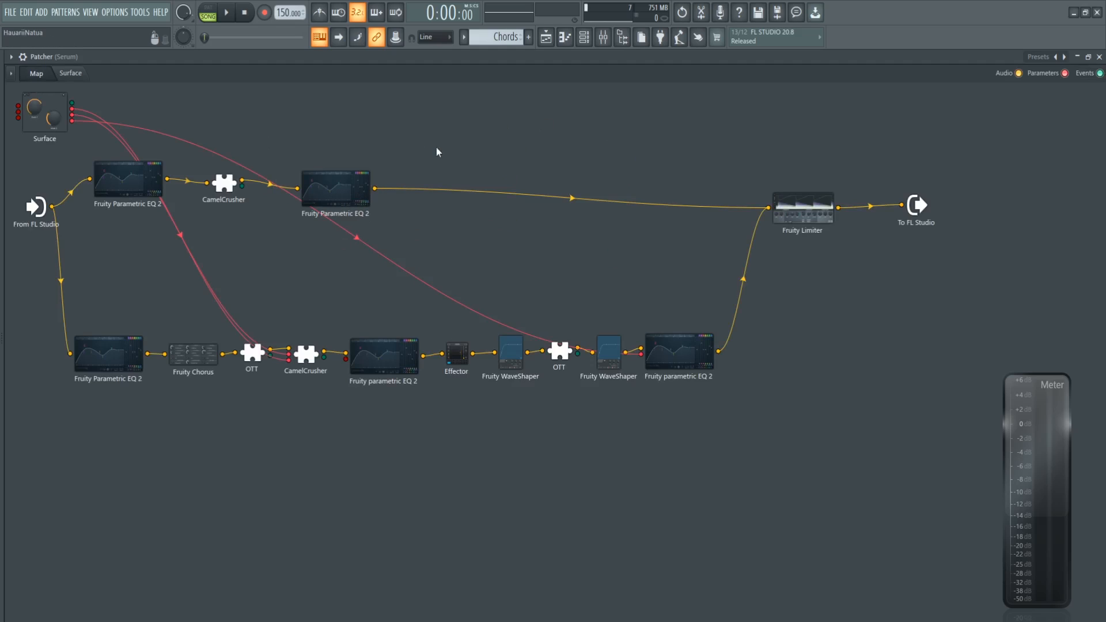
# Play the sound with the upper chain's link to Fruity Limiter active and with it muted to compare them.
pyautogui.press('space')
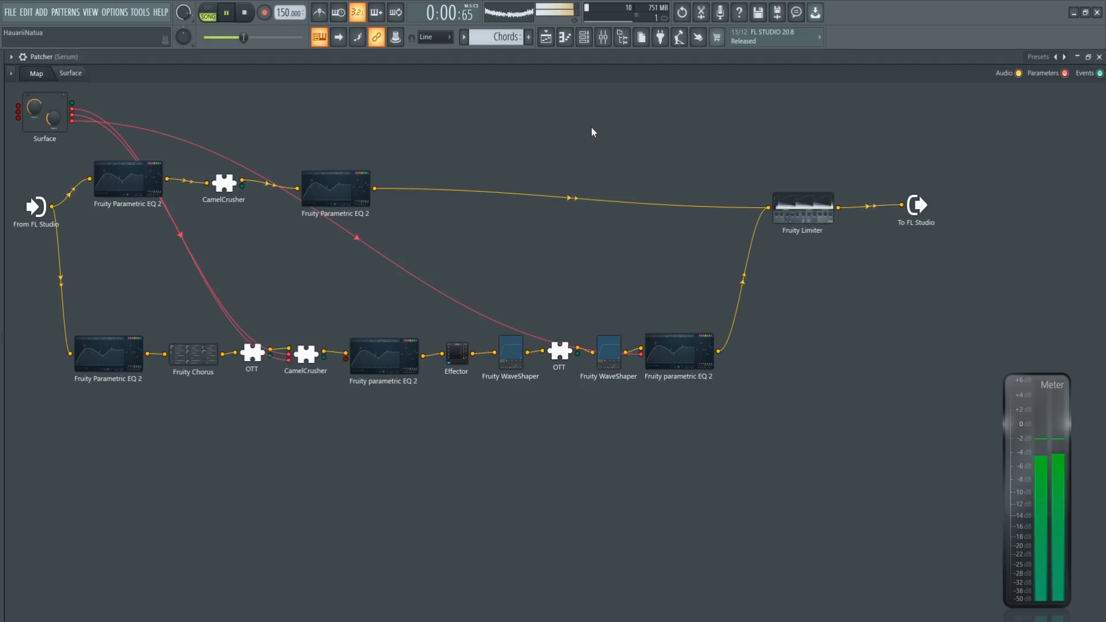
pyautogui.press('space')
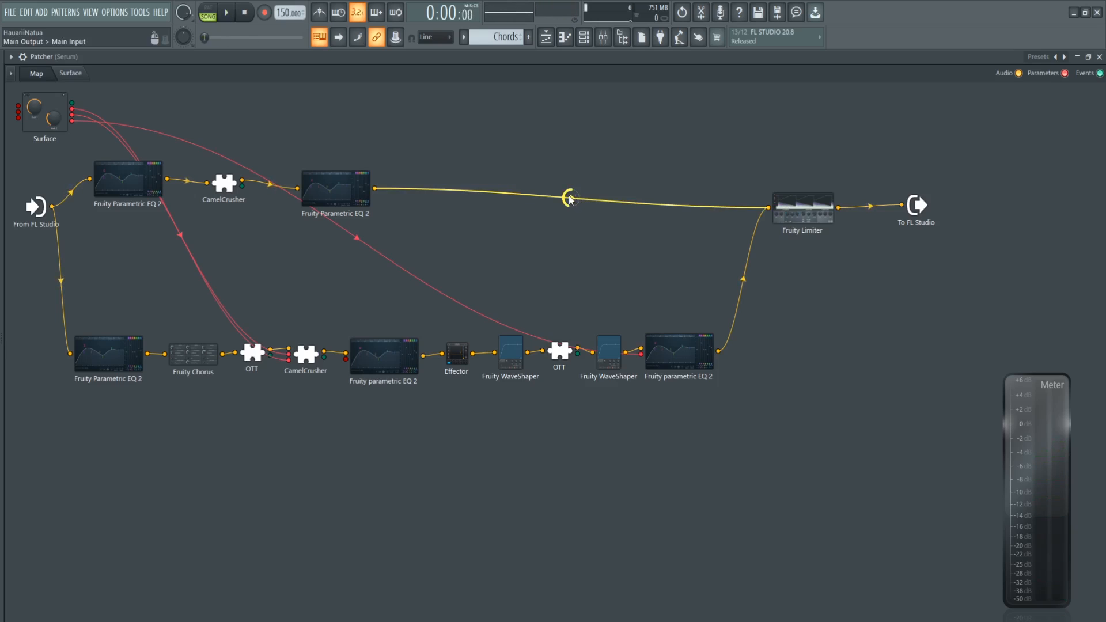
pyautogui.press('space')
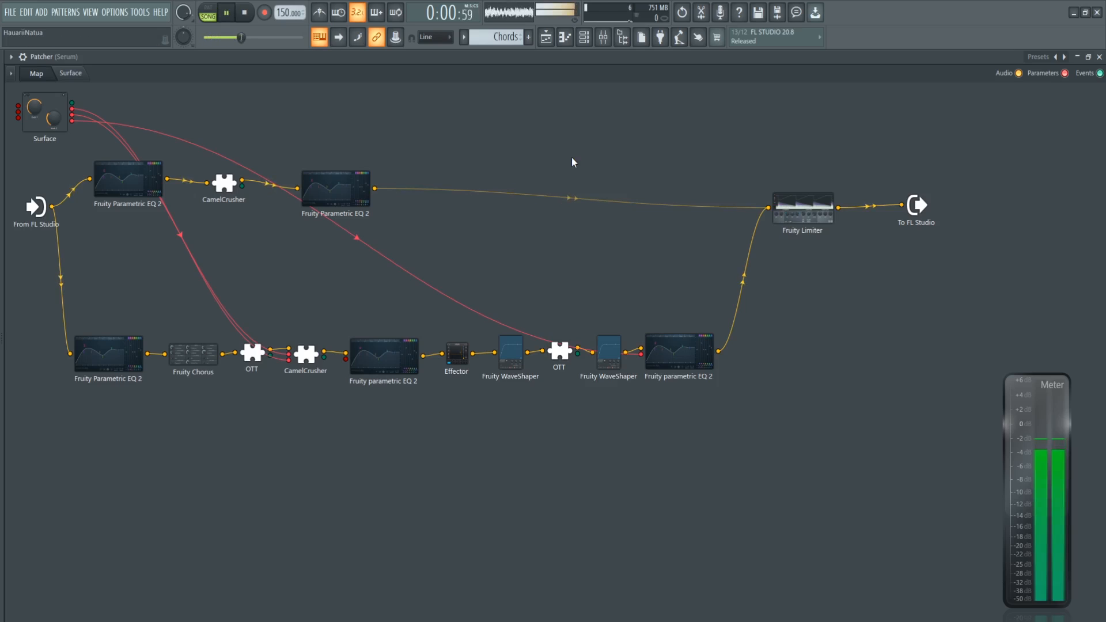
pyautogui.press('space')
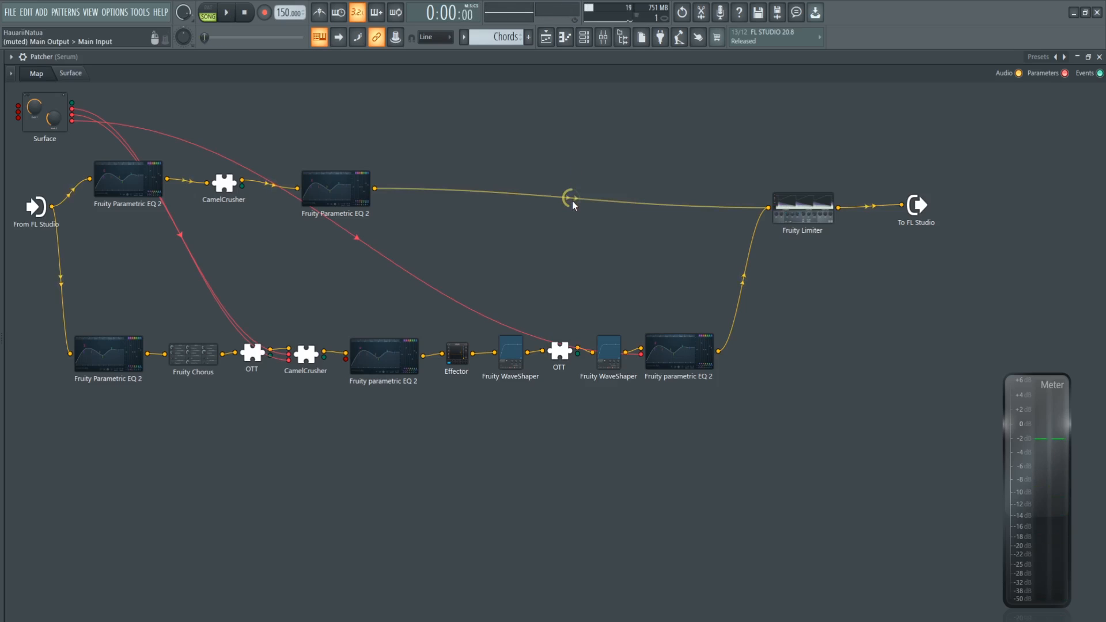
# Add a Fruity Balance plugin to the Map and place it between the upper chain's second EQ and Fruity Limiter.
pyautogui.rightClick(622, 147)
pyautogui.moveTo(632, 166)
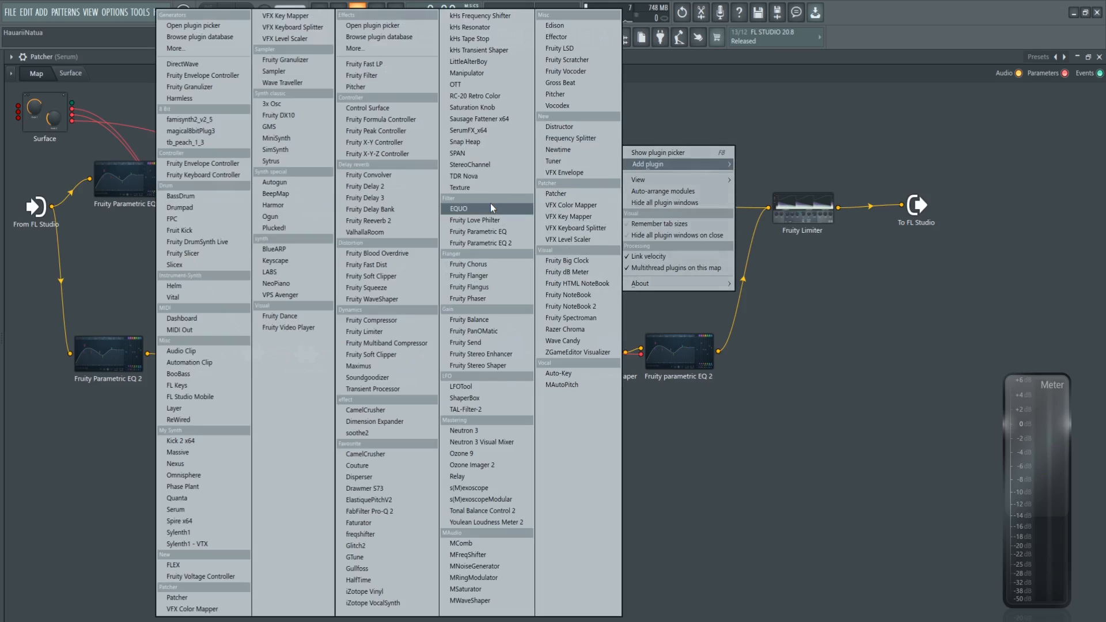
pyautogui.click(490, 324)
pyautogui.moveTo(667, 166); pyautogui.dragTo(665, 180)
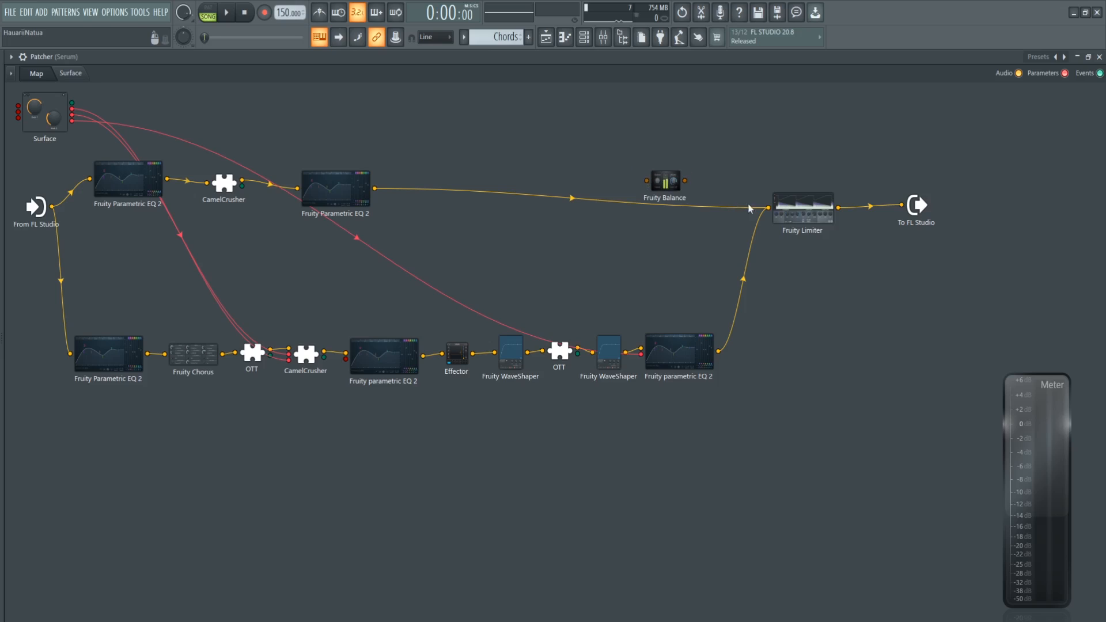
# Route the upper chain's second EQ through Fruity Balance into Fruity Limiter, keeping the lower chain's last EQ connected to the limiter.
pyautogui.moveTo(768, 208); pyautogui.dragTo(772, 264)
pyautogui.moveTo(768, 208)
pyautogui.mouseDown()
pyautogui.moveTo(643, 202)
pyautogui.moveTo(646, 180)
pyautogui.moveTo(694, 181)
pyautogui.moveTo(768, 207)
pyautogui.mouseUp()
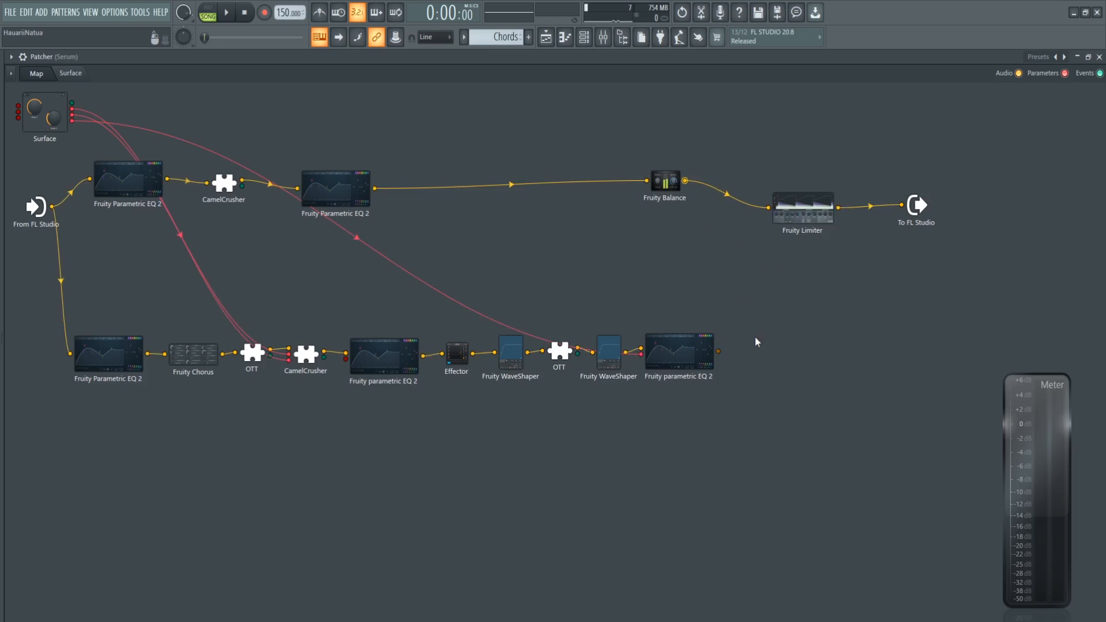
pyautogui.moveTo(665, 181); pyautogui.dragTo(656, 202)
# Open Fruity Balance, test its volume at -INF dB during playback, and reset the volume to 0.0 dB.
pyautogui.doubleClick(655, 202)
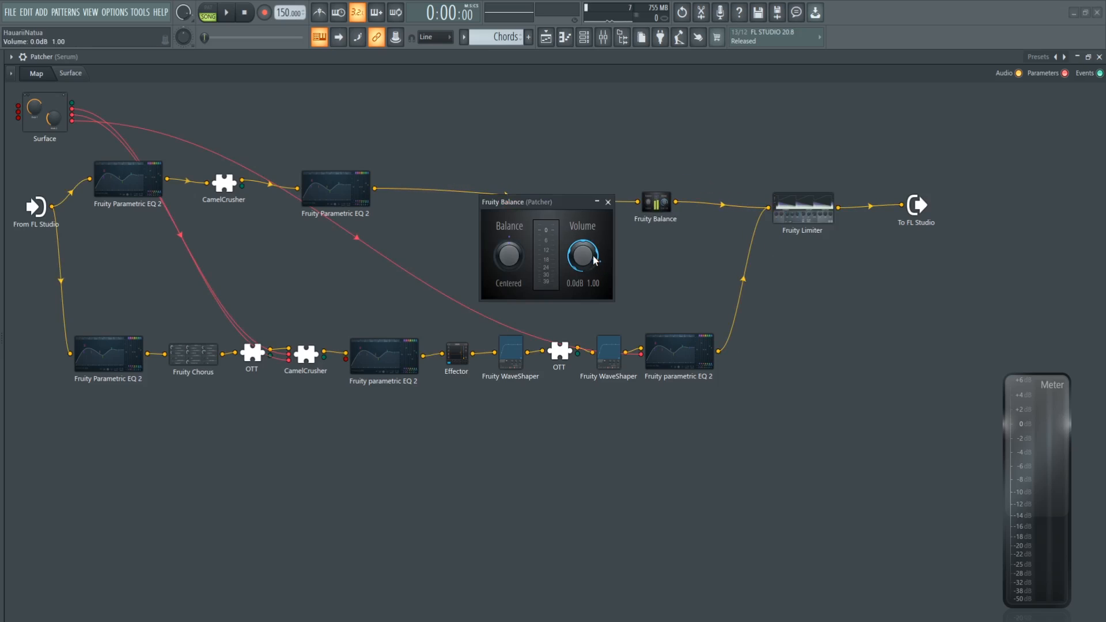
pyautogui.moveTo(593, 255); pyautogui.dragTo(592, 317)
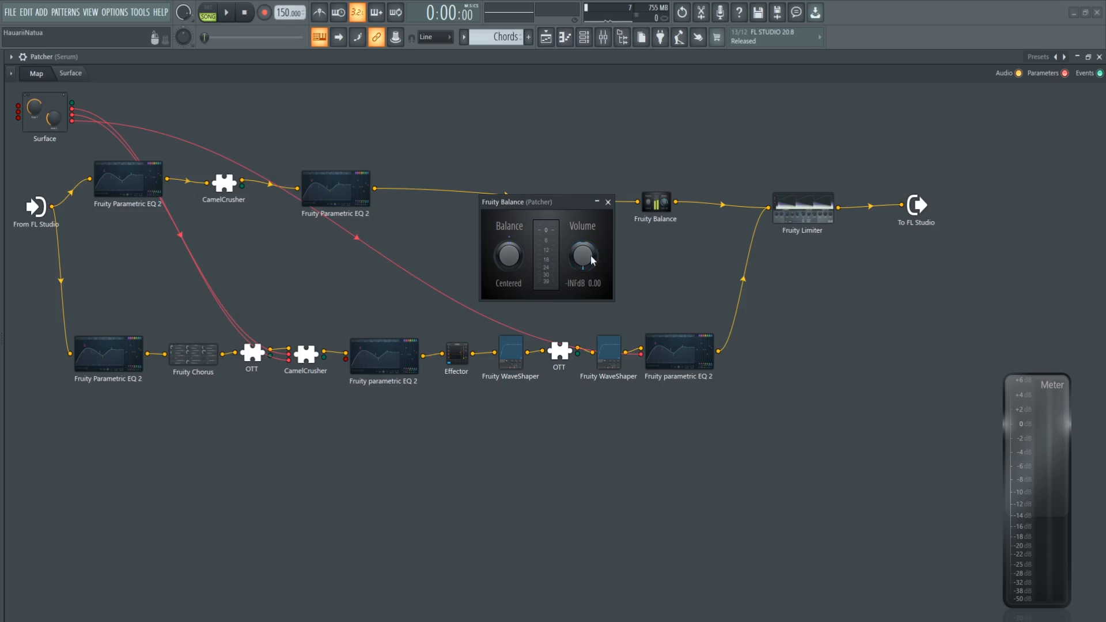
pyautogui.moveTo(558, 201); pyautogui.dragTo(542, 189)
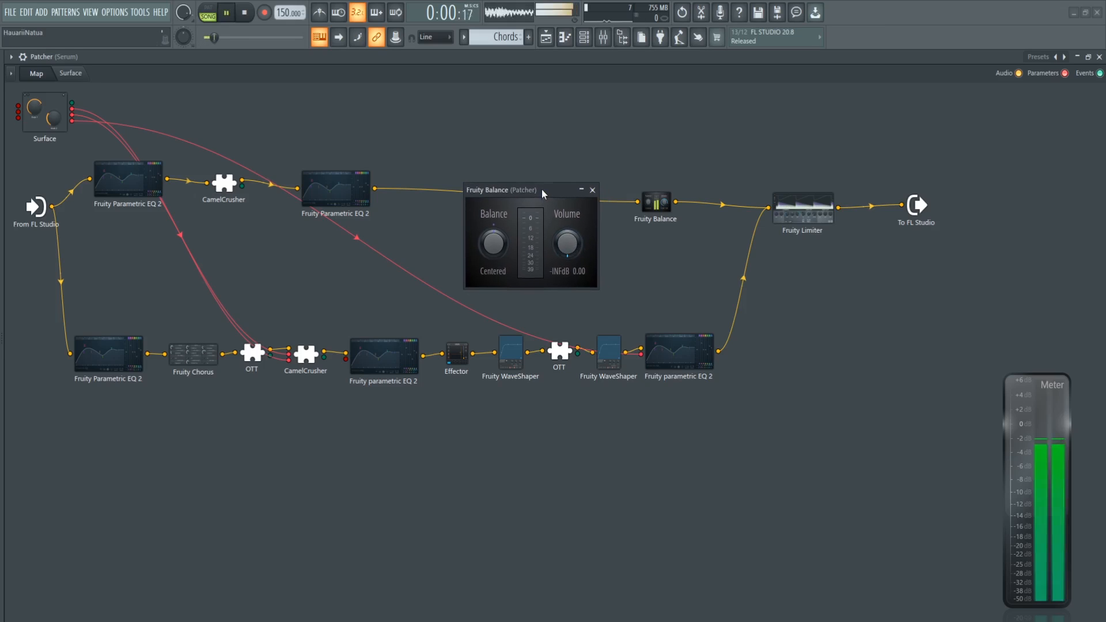
pyautogui.keyDown('alt'); pyautogui.click(570, 241); pyautogui.keyUp('alt')
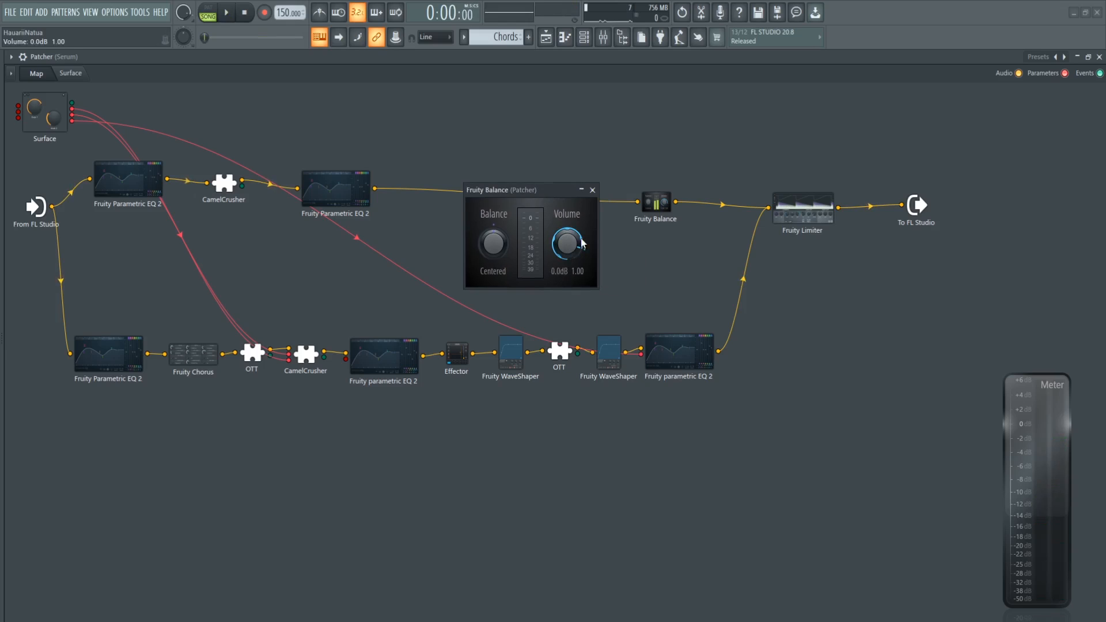
# Create a pad-style button from the Control Creator presets and place it on the Surface to the right of Slider 3.
pyautogui.moveTo(545, 190); pyautogui.dragTo(560, 157)
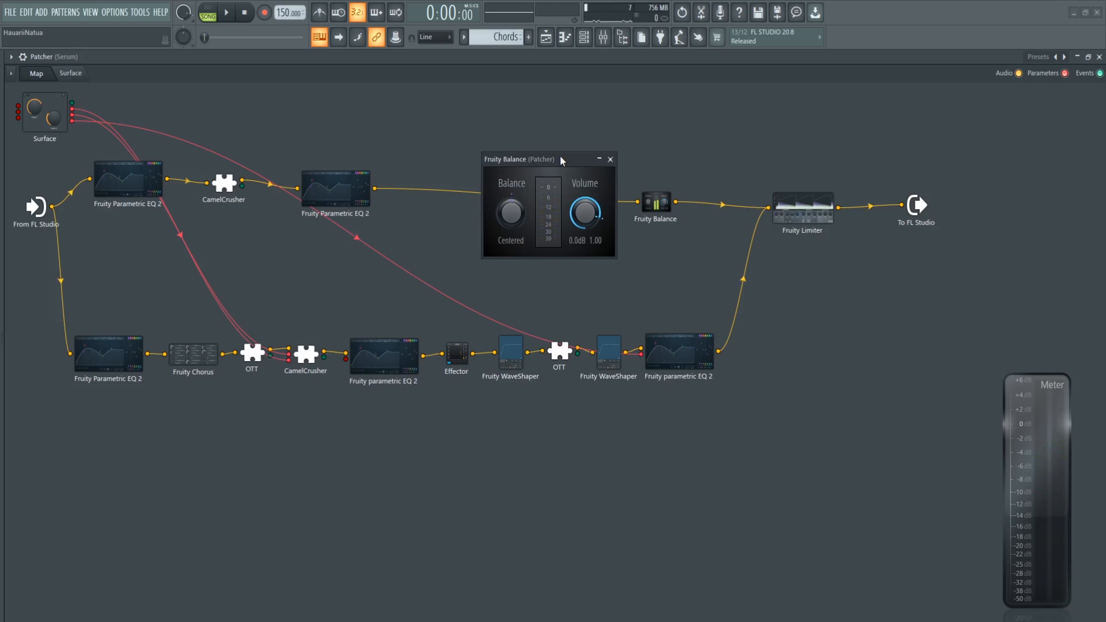
pyautogui.click(70, 73)
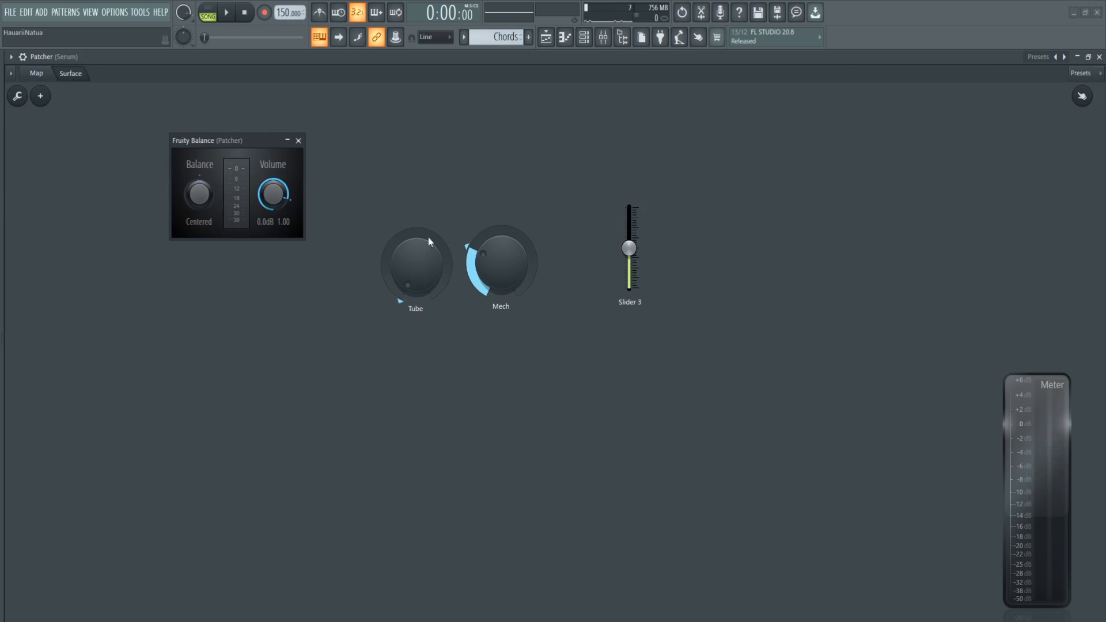
pyautogui.click(707, 406)
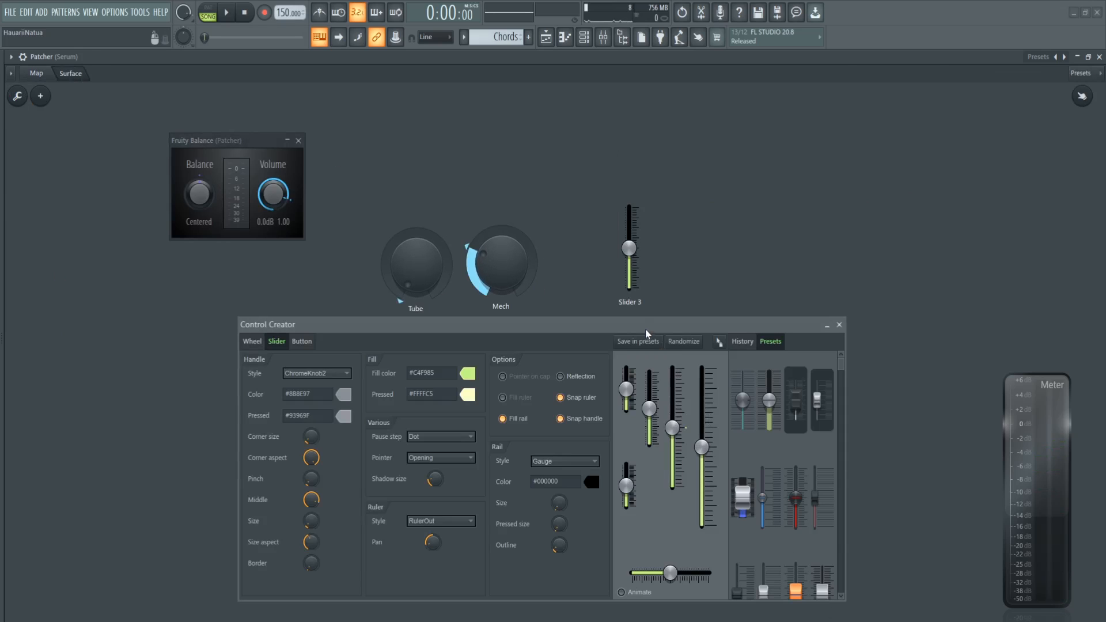
pyautogui.click(302, 341)
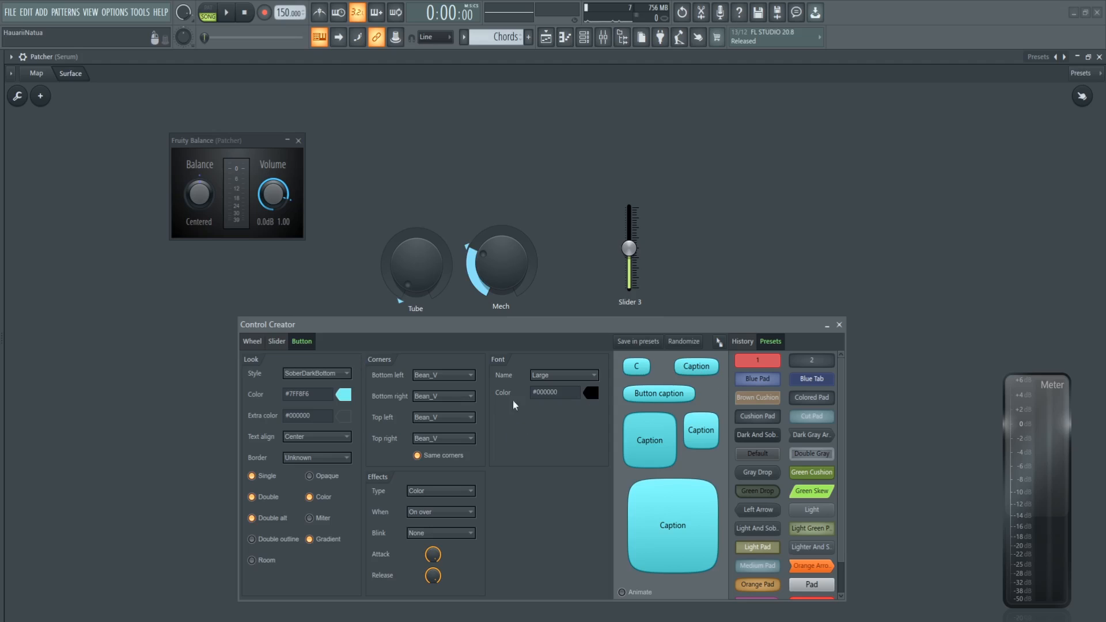
pyautogui.click(812, 377)
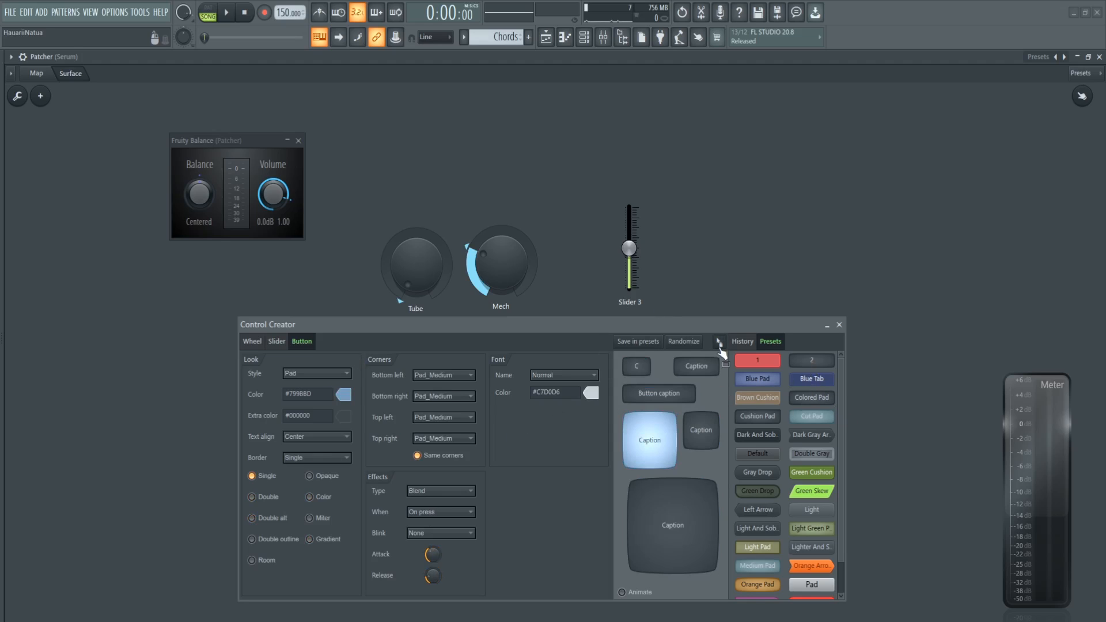
pyautogui.moveTo(720, 344); pyautogui.dragTo(731, 258)
pyautogui.click(839, 324)
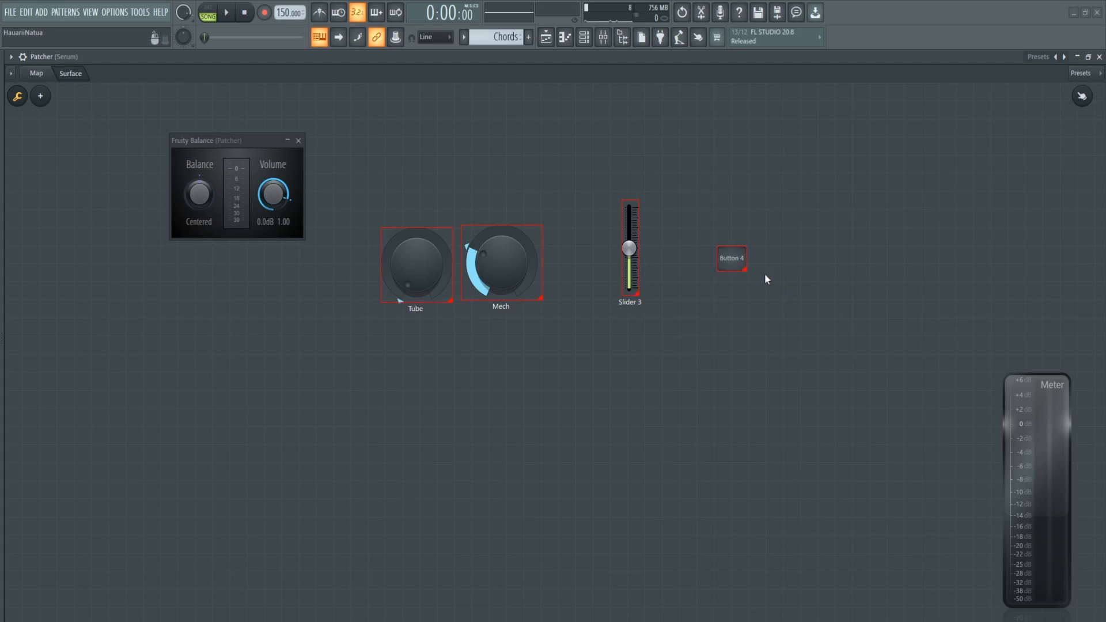
# Rename the new Surface button Mute and activate its parameter for linking on the Map.
pyautogui.rightClick(734, 260)
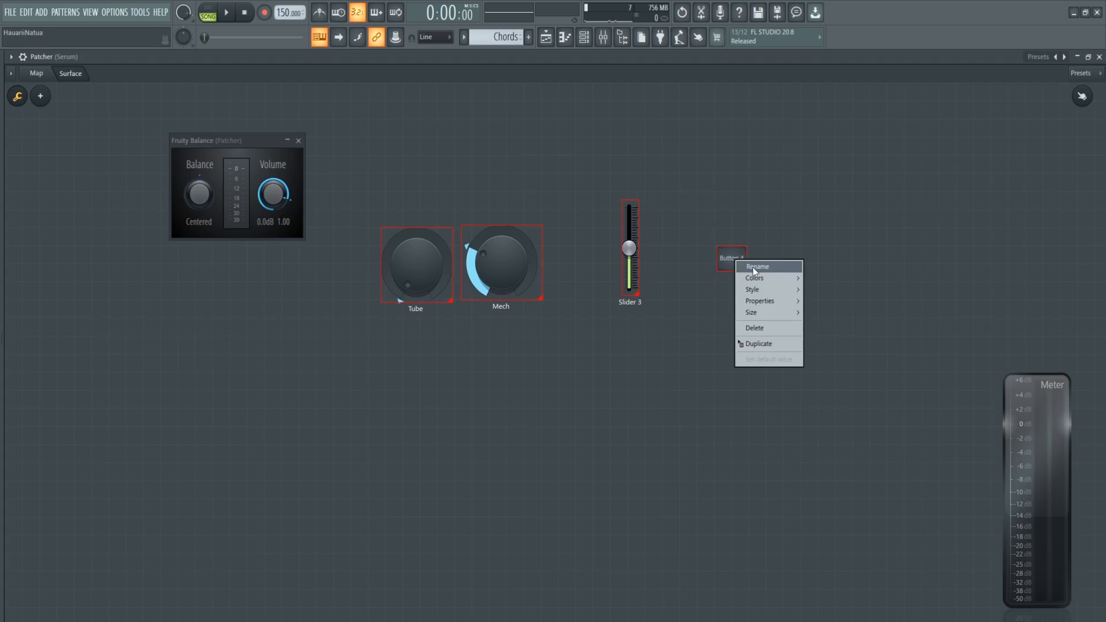
pyautogui.click(756, 267)
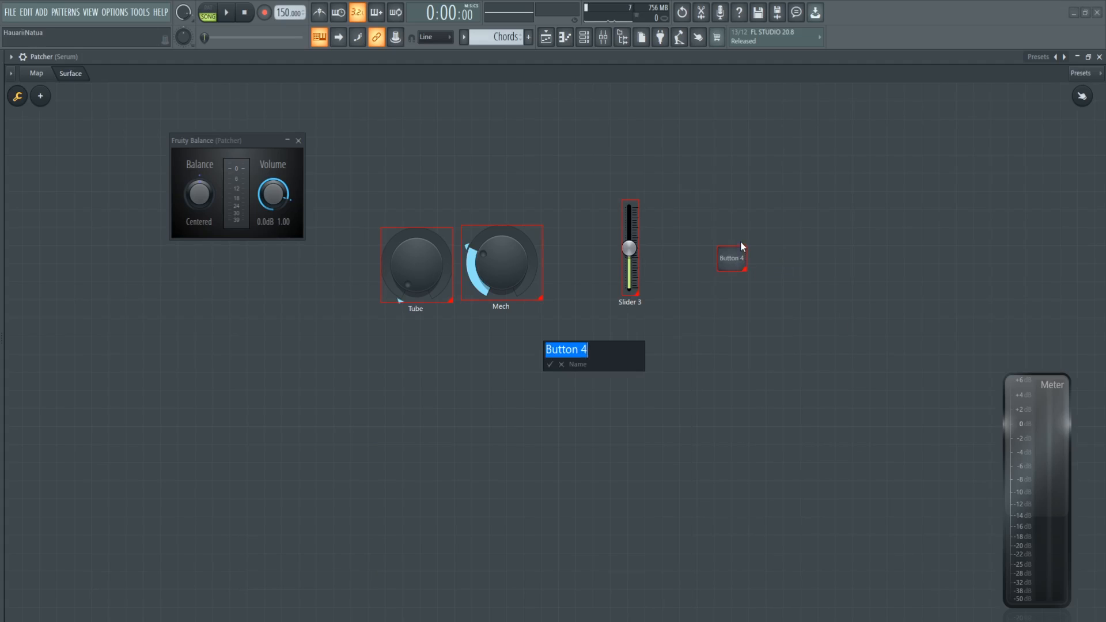
pyautogui.write('Mute')
pyautogui.press('Return')
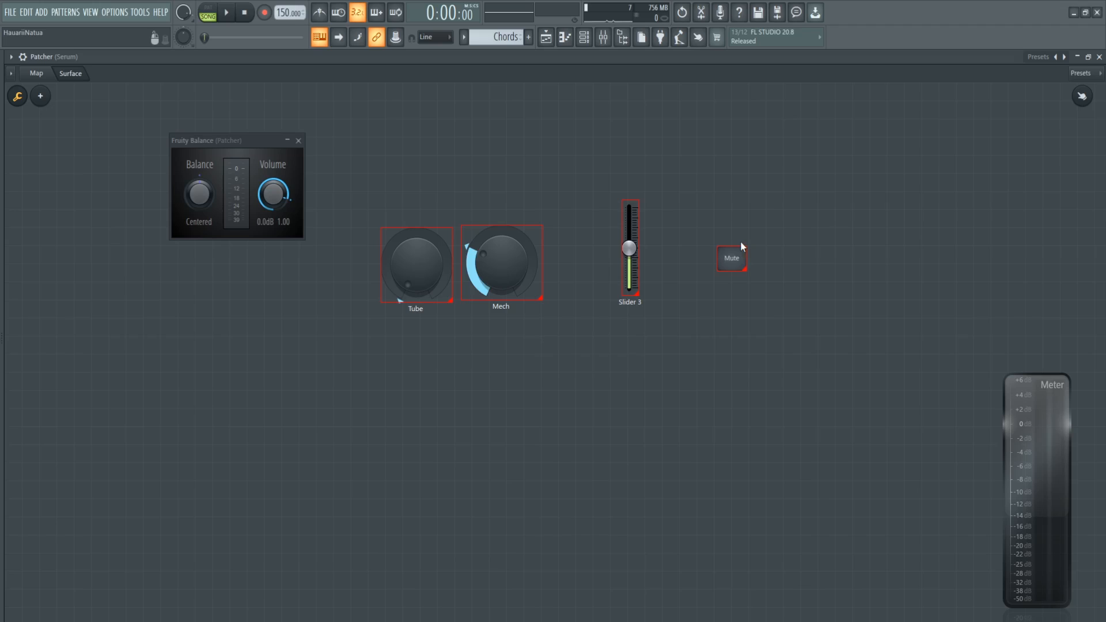
pyautogui.rightClick(721, 266)
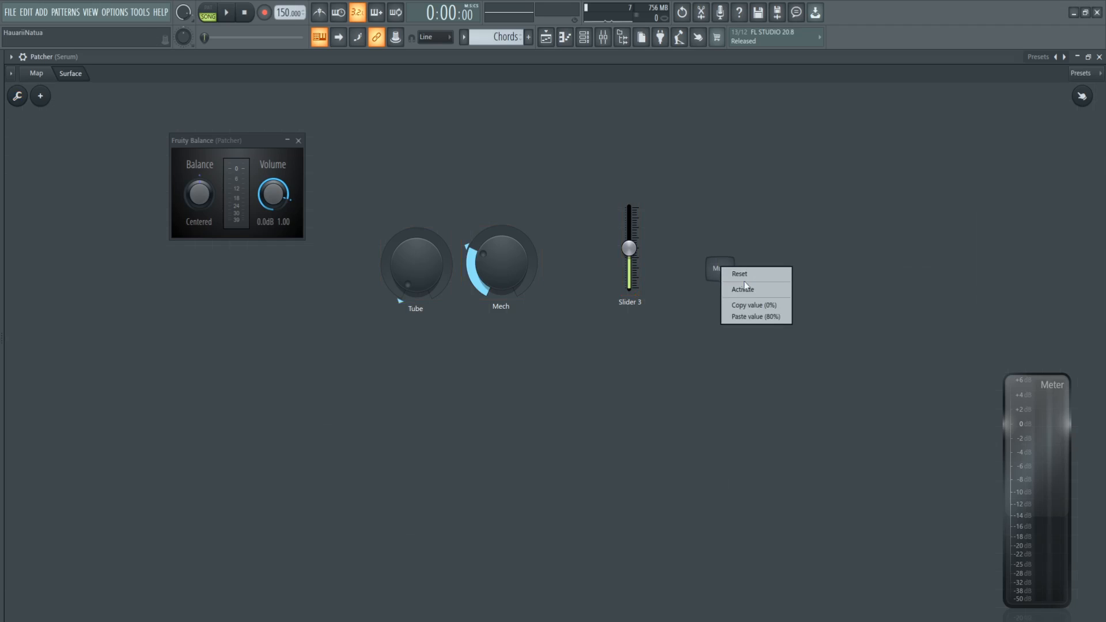
pyautogui.click(757, 287)
# Activate Fruity Balance's Volume parameter on the Map and link the Surface's Mute output to it.
pyautogui.click(43, 75)
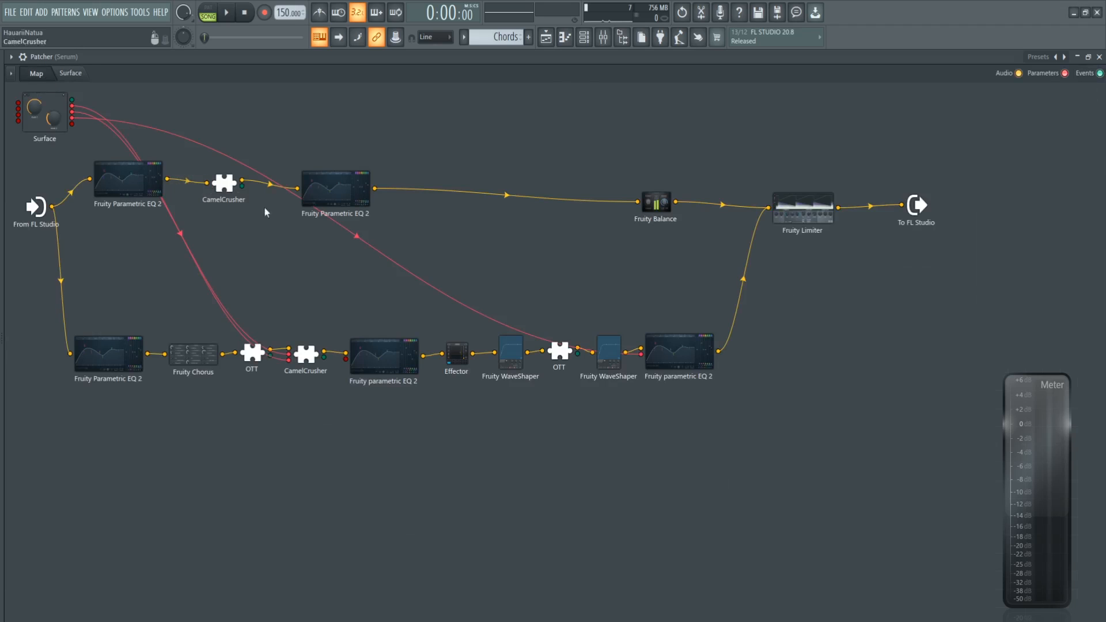
pyautogui.doubleClick(655, 202)
pyautogui.rightClick(564, 192)
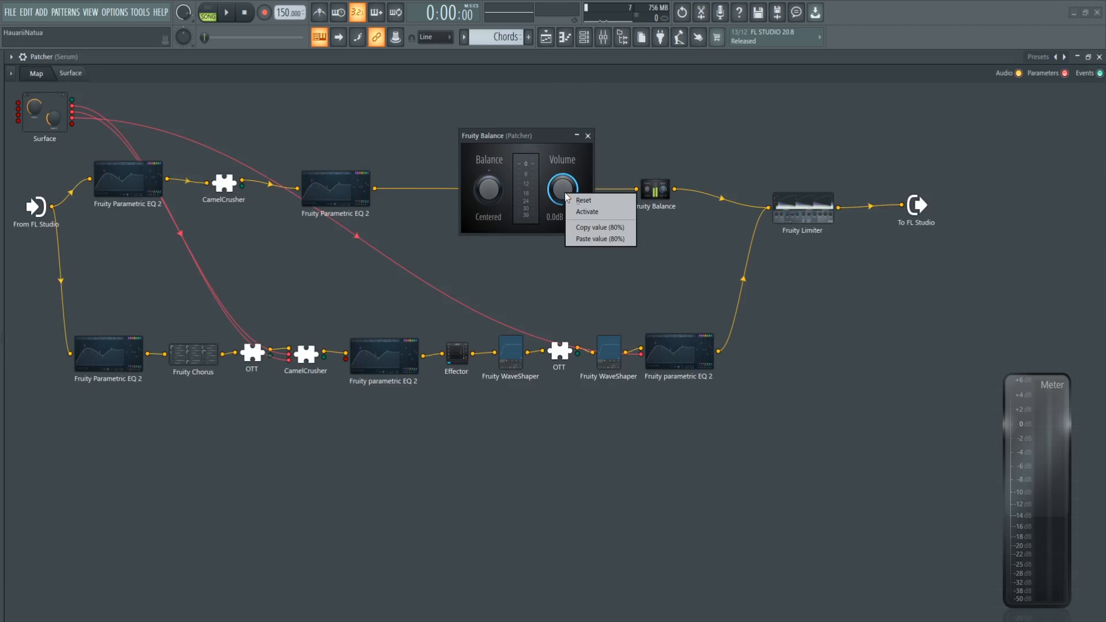
pyautogui.click(541, 133)
pyautogui.rightClick(564, 192)
pyautogui.click(587, 211)
pyautogui.moveTo(533, 133); pyautogui.dragTo(525, 264)
pyautogui.moveTo(72, 123); pyautogui.dragTo(636, 192)
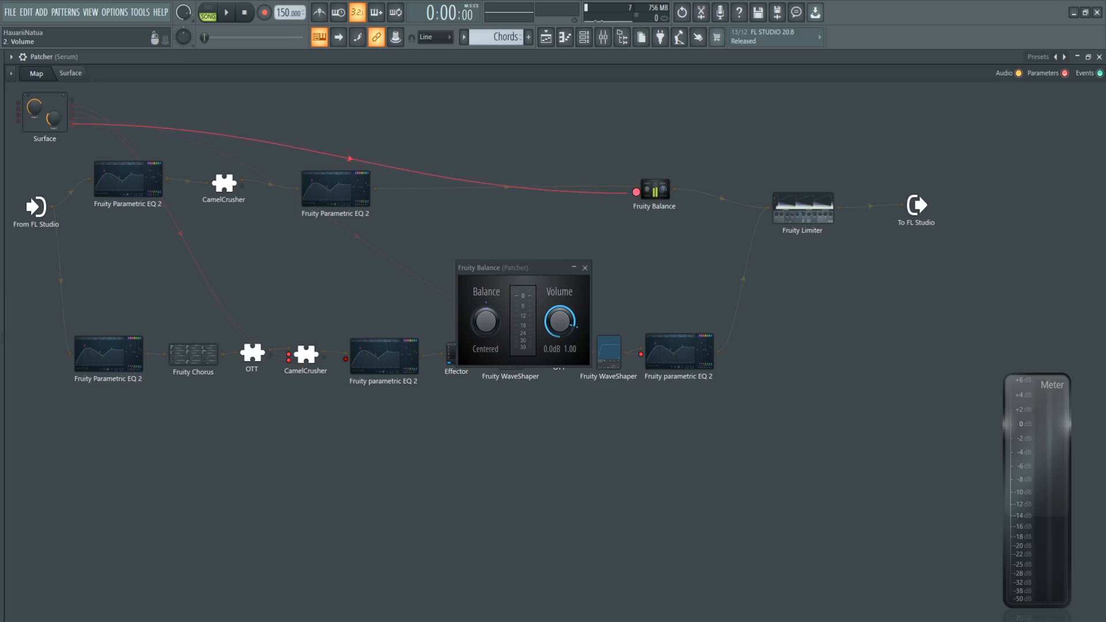
pyautogui.moveTo(514, 269); pyautogui.dragTo(476, 244)
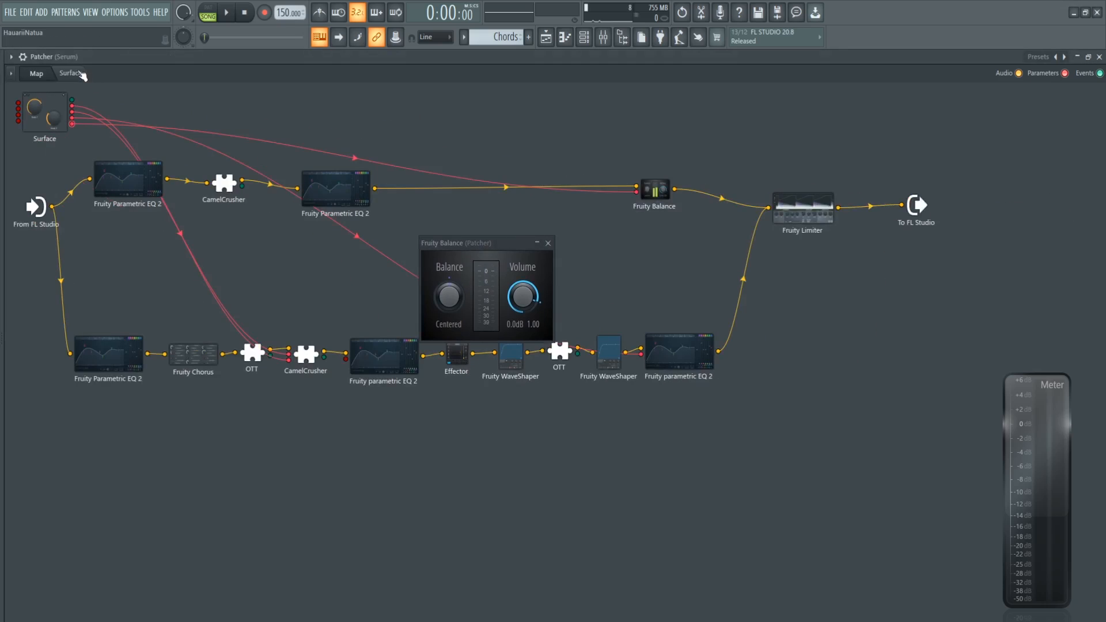
# Toggle the Mute button on the Surface repeatedly and watch how Fruity Balance's volume responds.
pyautogui.click(70, 73)
pyautogui.click(731, 267)
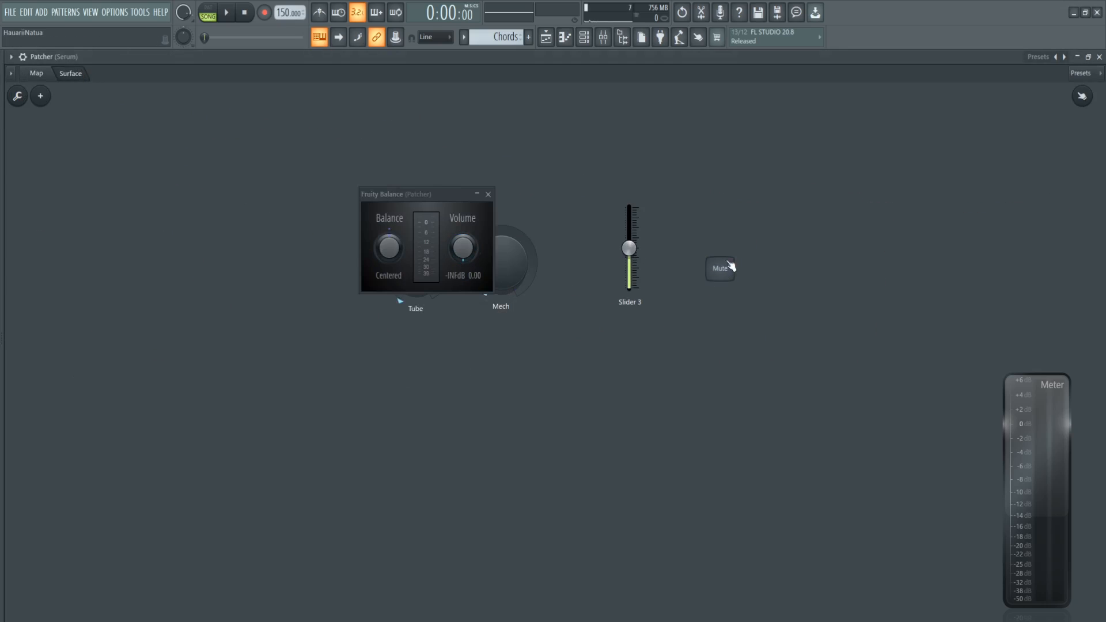
pyautogui.click(722, 272)
pyautogui.click(722, 271)
pyautogui.click(723, 273)
pyautogui.click(724, 273)
pyautogui.click(723, 273)
pyautogui.click(724, 272)
pyautogui.click(725, 274)
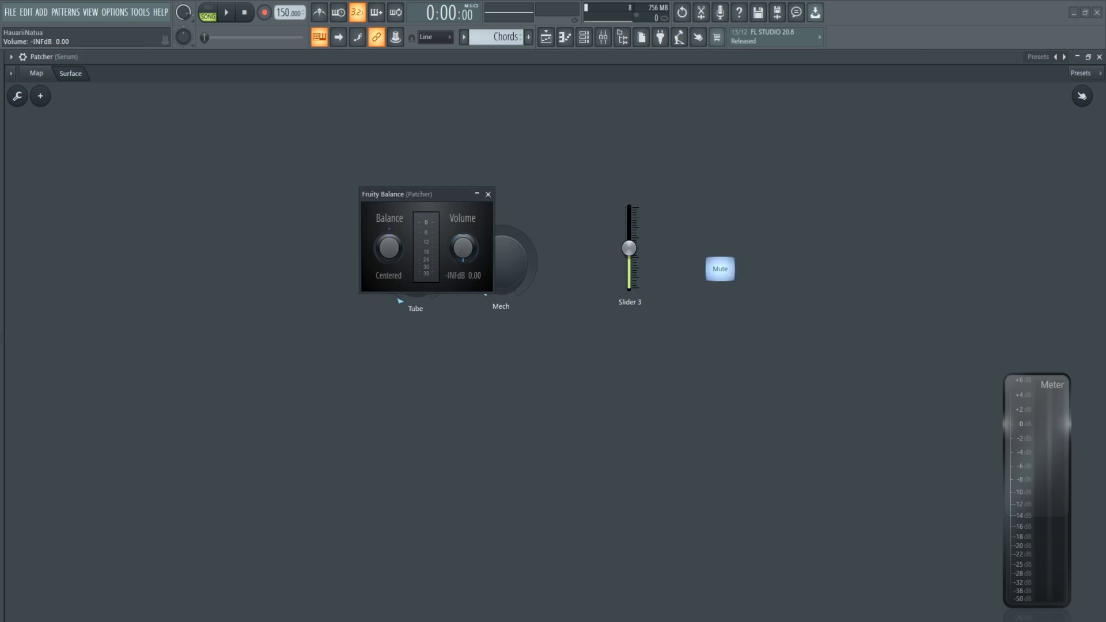
pyautogui.click(723, 271)
# Test Fruity Balance's volume knob at intermediate levels by hand with the Mute button off.
pyautogui.moveTo(463, 249); pyautogui.dragTo(463, 192)
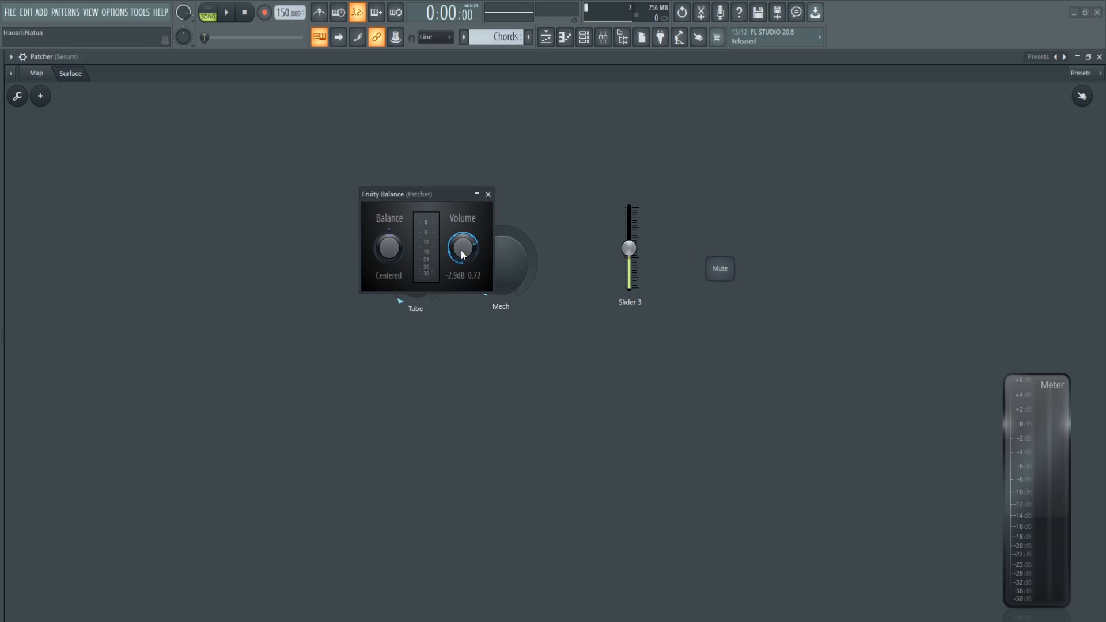
pyautogui.moveTo(463, 249); pyautogui.dragTo(463, 176)
pyautogui.rightClick(456, 247)
pyautogui.click(447, 210)
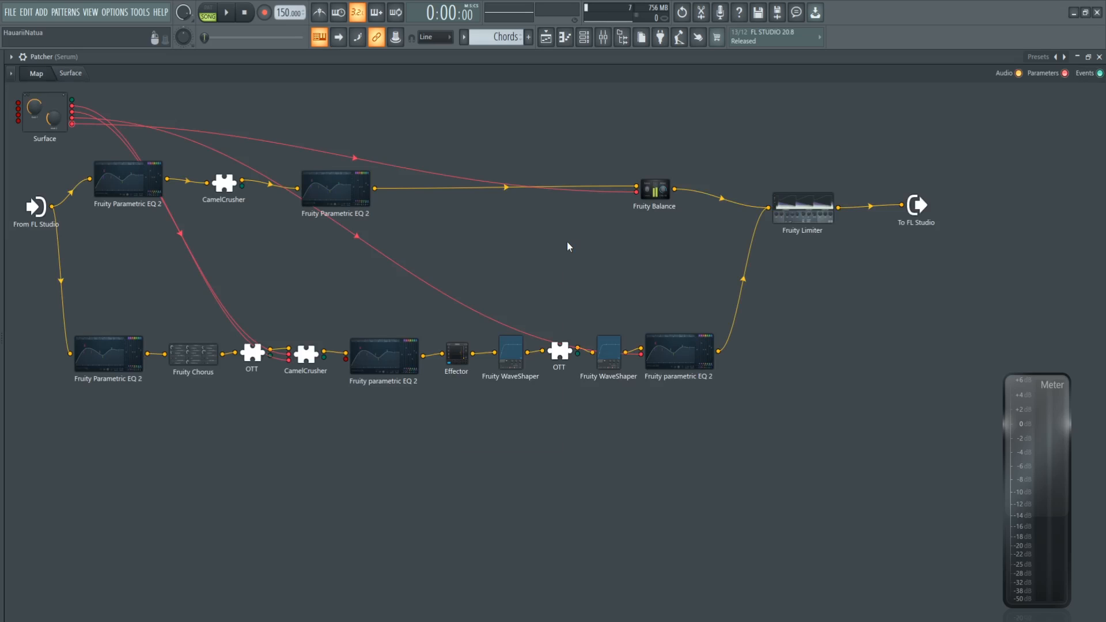
# Add a Fruity Formula Controller to the Map and place it below the cable leading into Fruity Balance.
pyautogui.rightClick(567, 242)
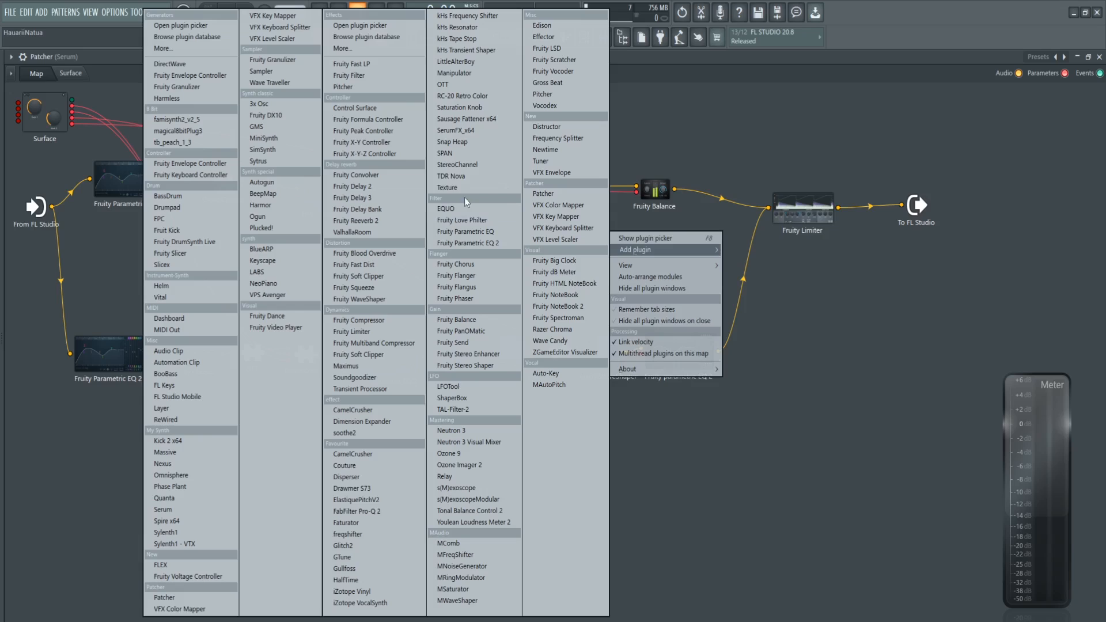
pyautogui.click(407, 119)
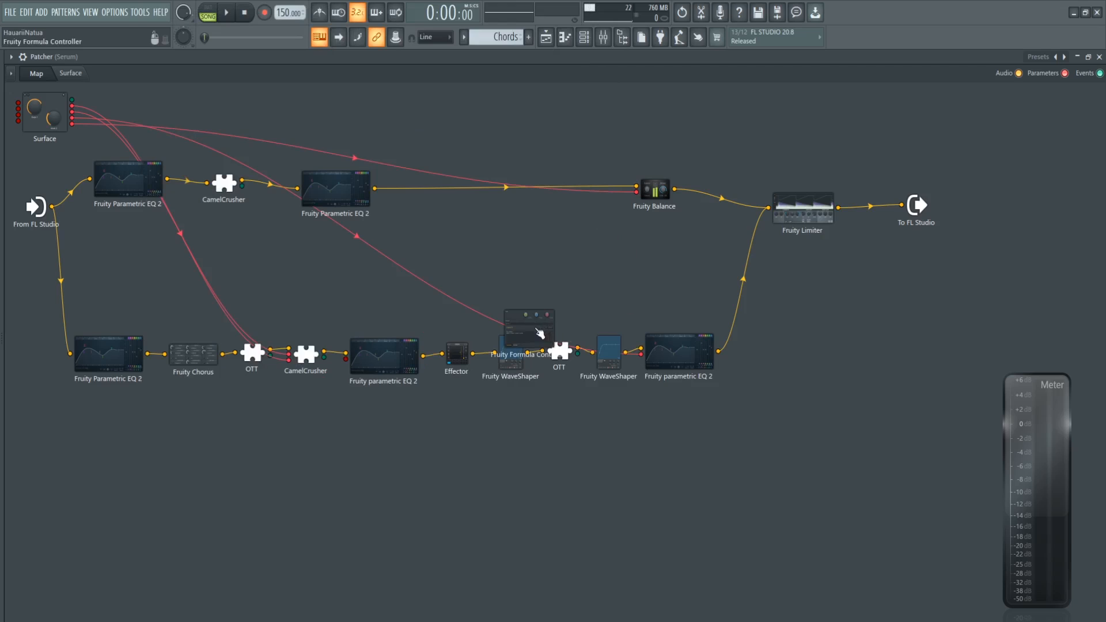
pyautogui.moveTo(539, 333); pyautogui.dragTo(590, 241)
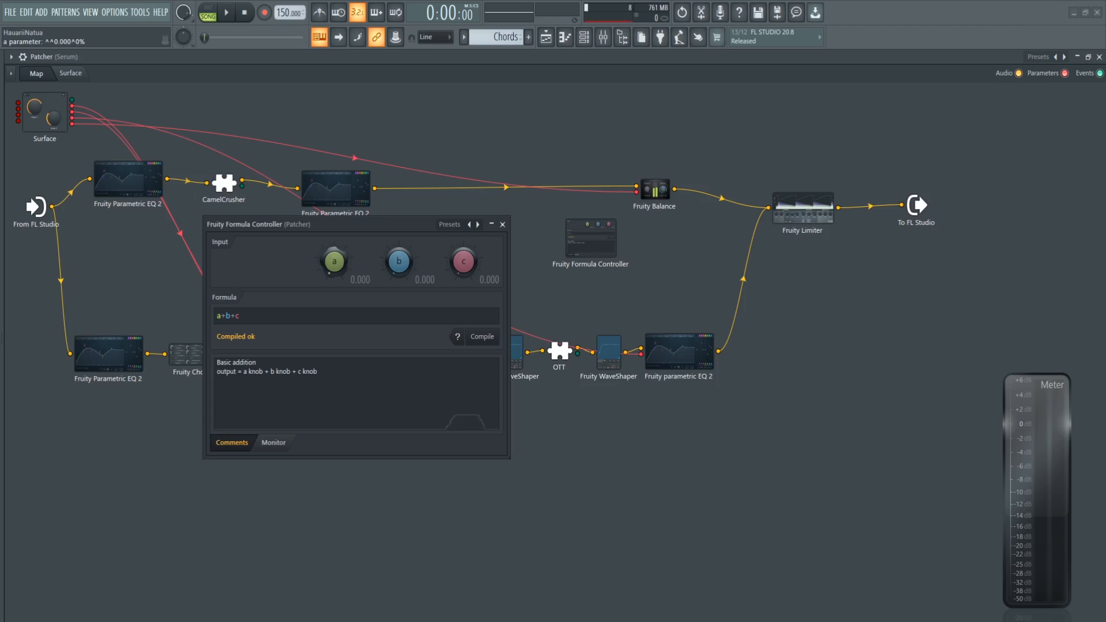
# Try the input knobs of Fruity Formula Controller with its a+b+c formula and return them to 0.000.
pyautogui.moveTo(401, 263); pyautogui.dragTo(401, 230)
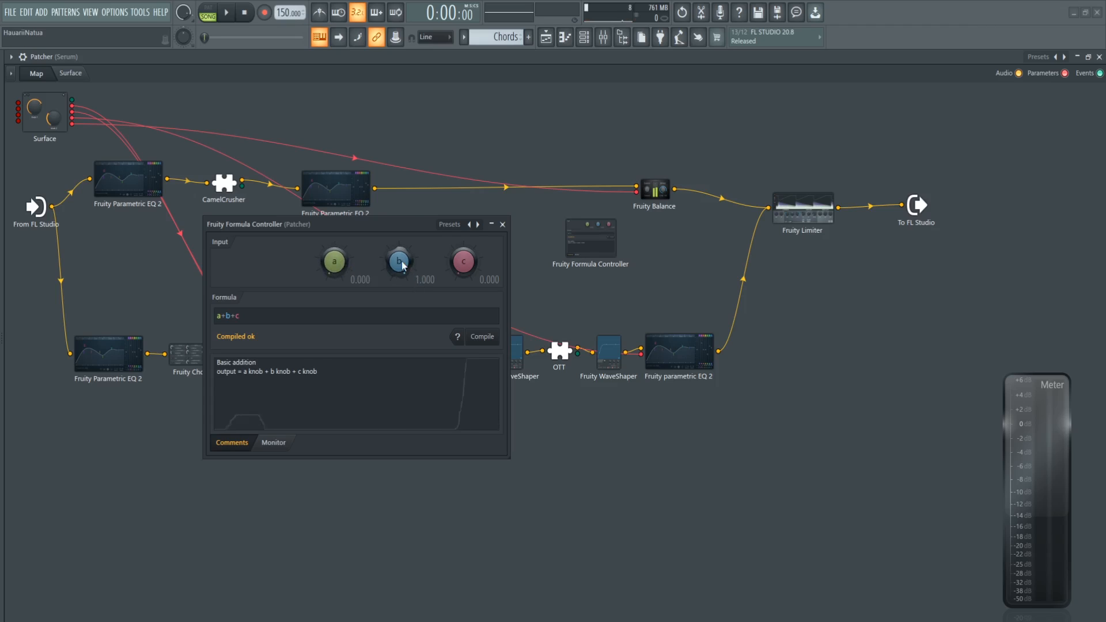
pyautogui.moveTo(422, 258)
pyautogui.mouseDown()
pyautogui.moveTo(422, 221)
pyautogui.moveTo(426, 299)
pyautogui.mouseUp()
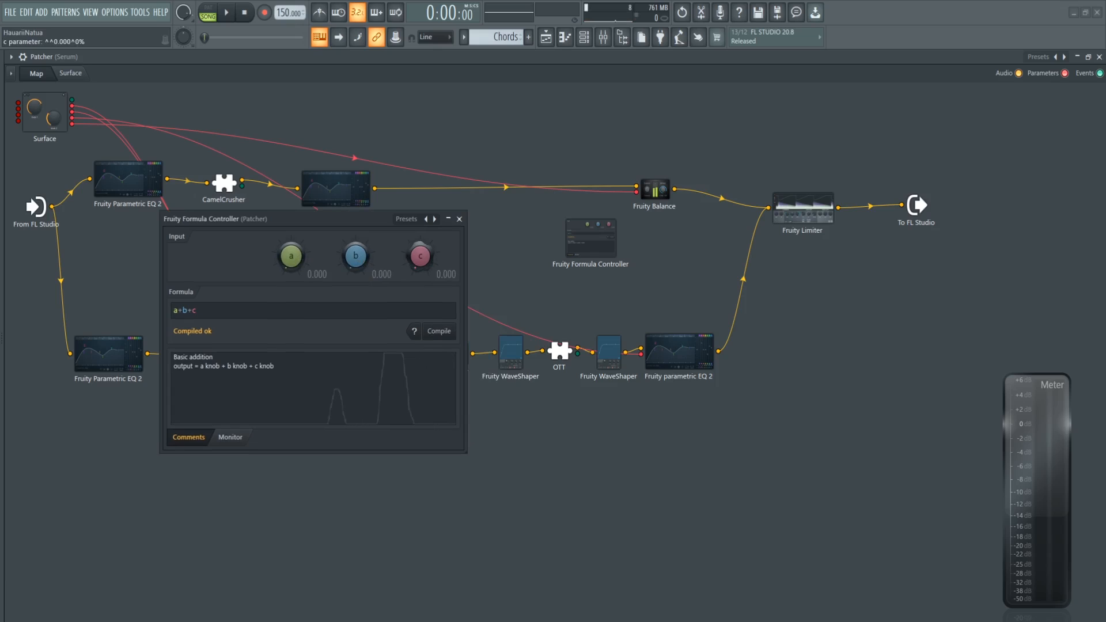
pyautogui.moveTo(426, 262)
pyautogui.mouseDown()
pyautogui.moveTo(426, 233)
pyautogui.moveTo(426, 262)
pyautogui.mouseUp()
pyautogui.moveTo(377, 220); pyautogui.dragTo(462, 203)
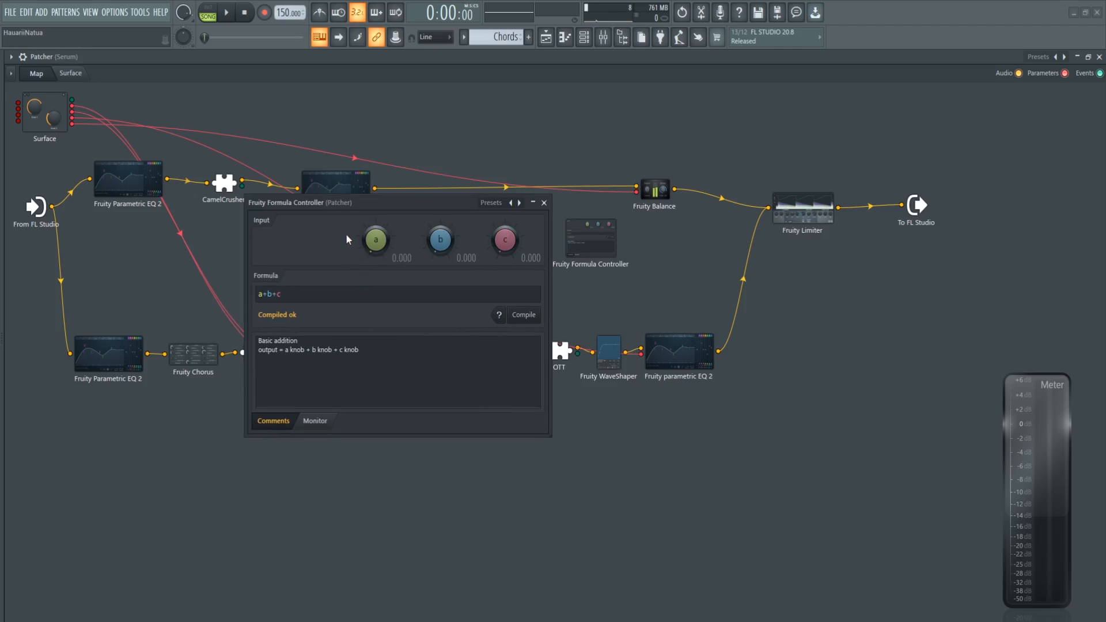
# Set Fruity Formula Controller's formula to b*c+(1-c)*a and close its window.
pyautogui.moveTo(338, 204); pyautogui.dragTo(357, 178)
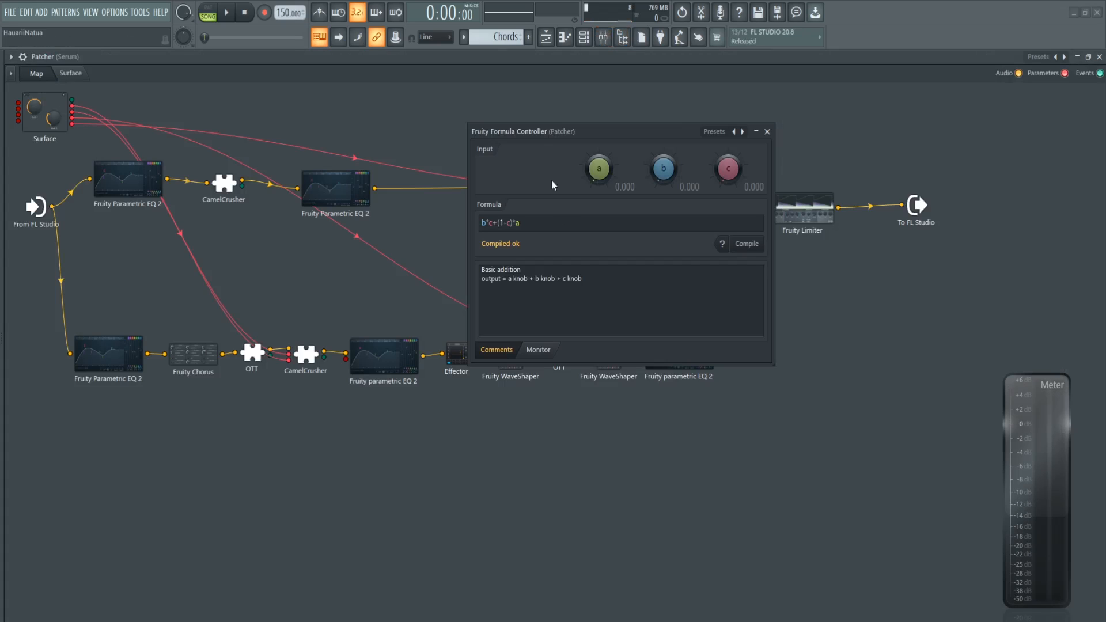
pyautogui.moveTo(525, 224); pyautogui.dragTo(452, 227)
pyautogui.click(531, 226)
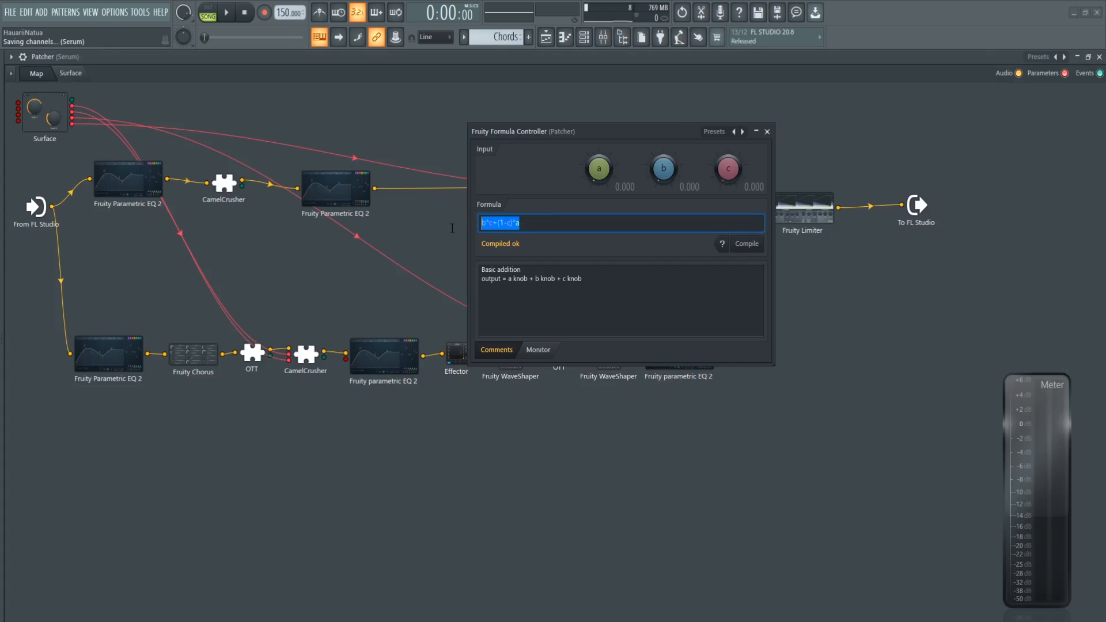
pyautogui.click(532, 224)
pyautogui.moveTo(522, 224); pyautogui.dragTo(465, 224)
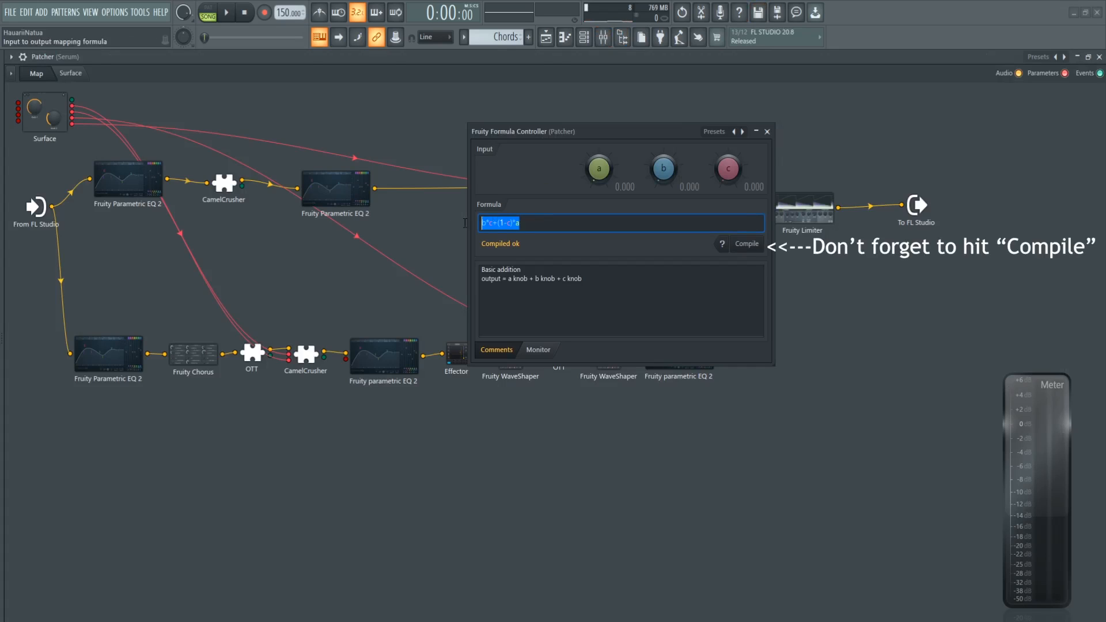
pyautogui.click(532, 225)
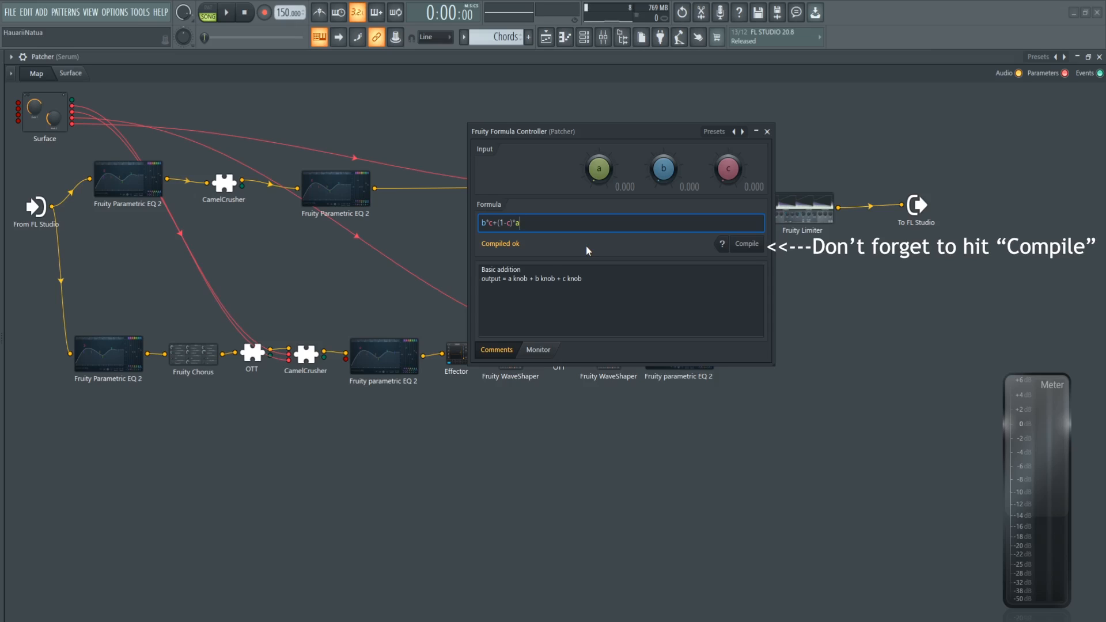
pyautogui.moveTo(547, 130); pyautogui.dragTo(359, 191)
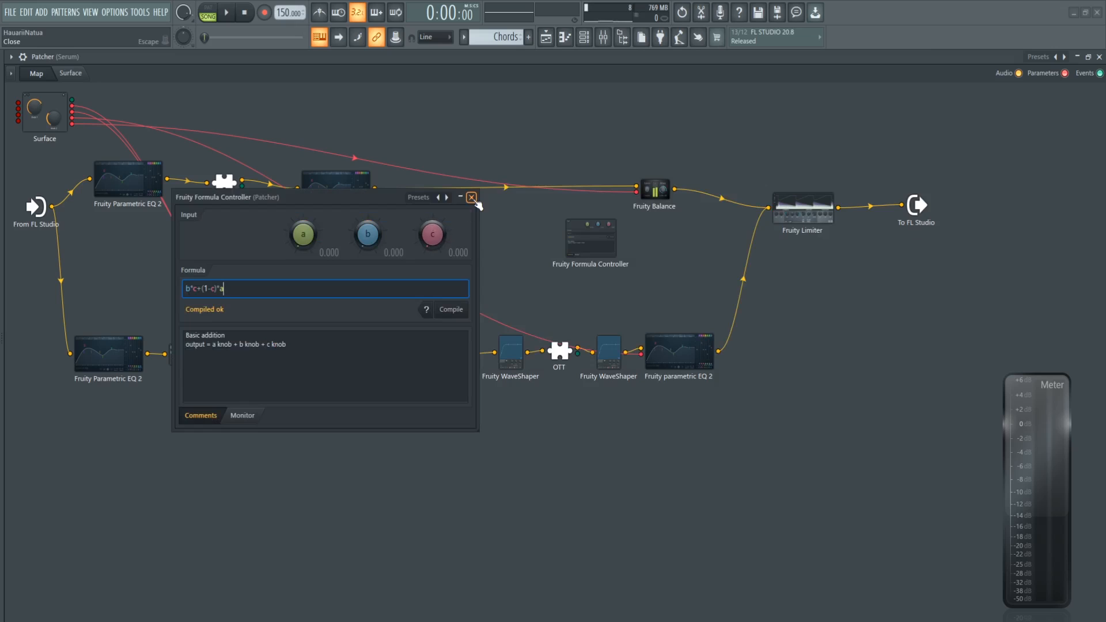
pyautogui.click(472, 197)
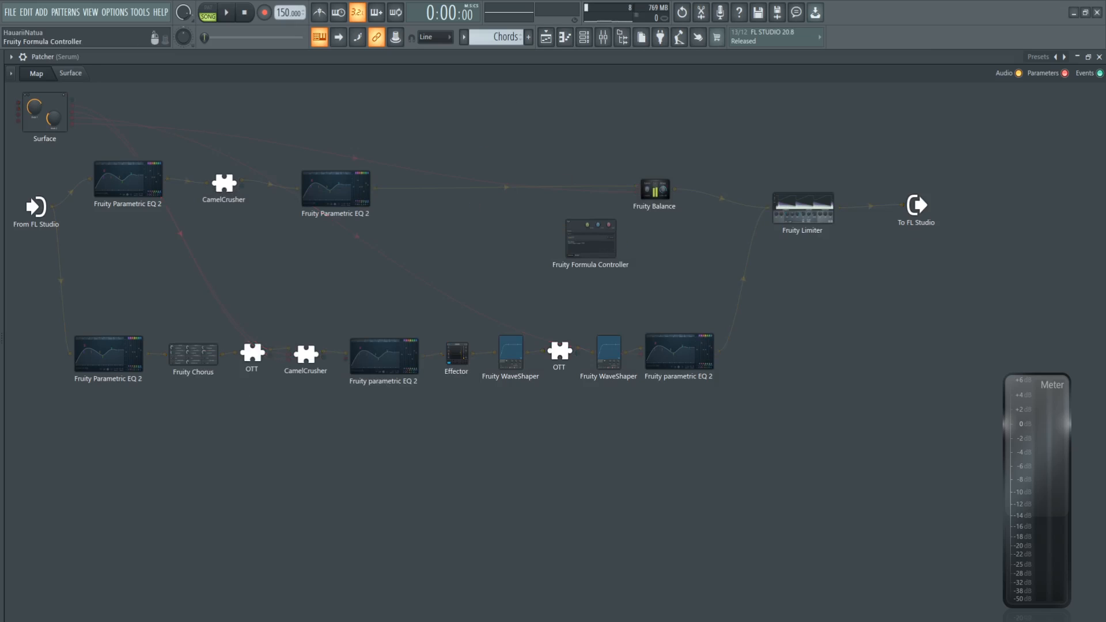
# Enable the c parameter as an input on the Fruity Formula Controller module.
pyautogui.moveTo(595, 240); pyautogui.dragTo(595, 241)
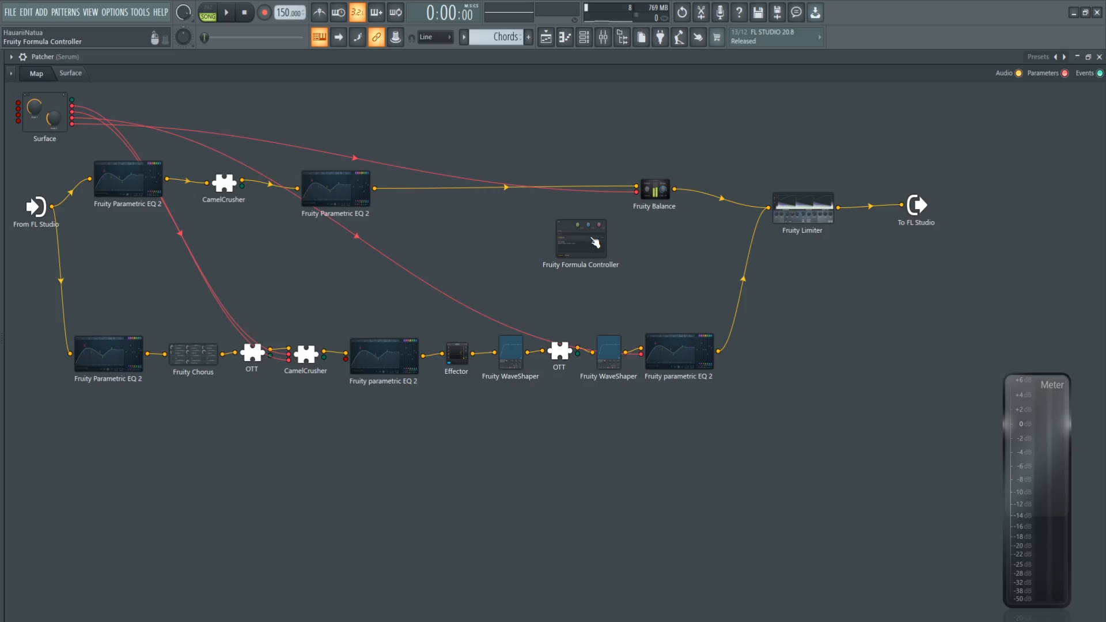
pyautogui.rightClick(585, 238)
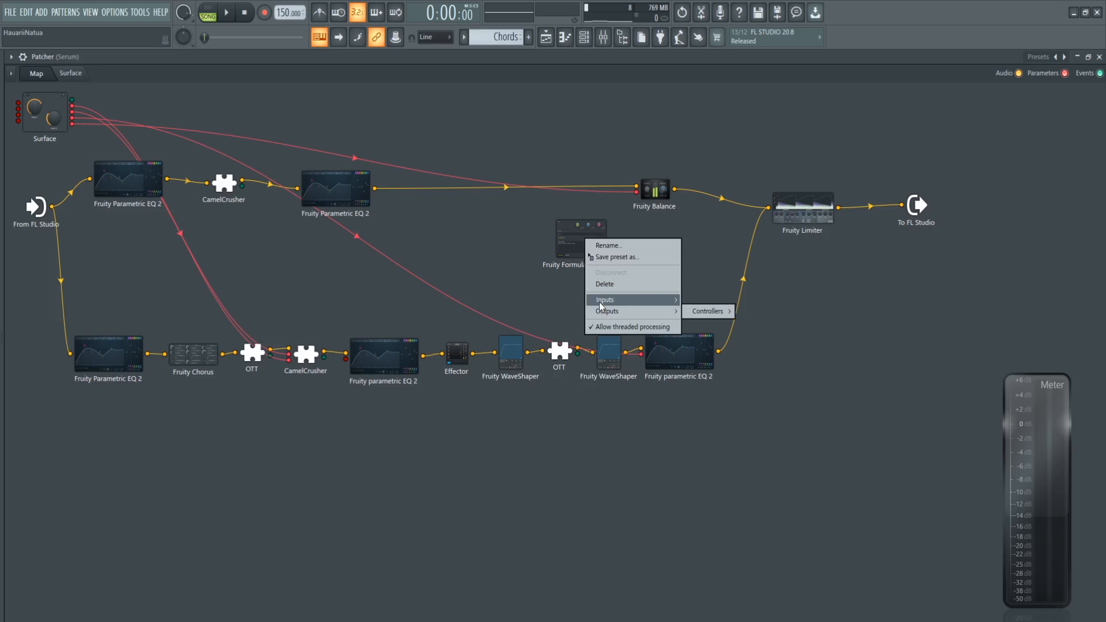
pyautogui.moveTo(605, 300)
pyautogui.moveTo(708, 301)
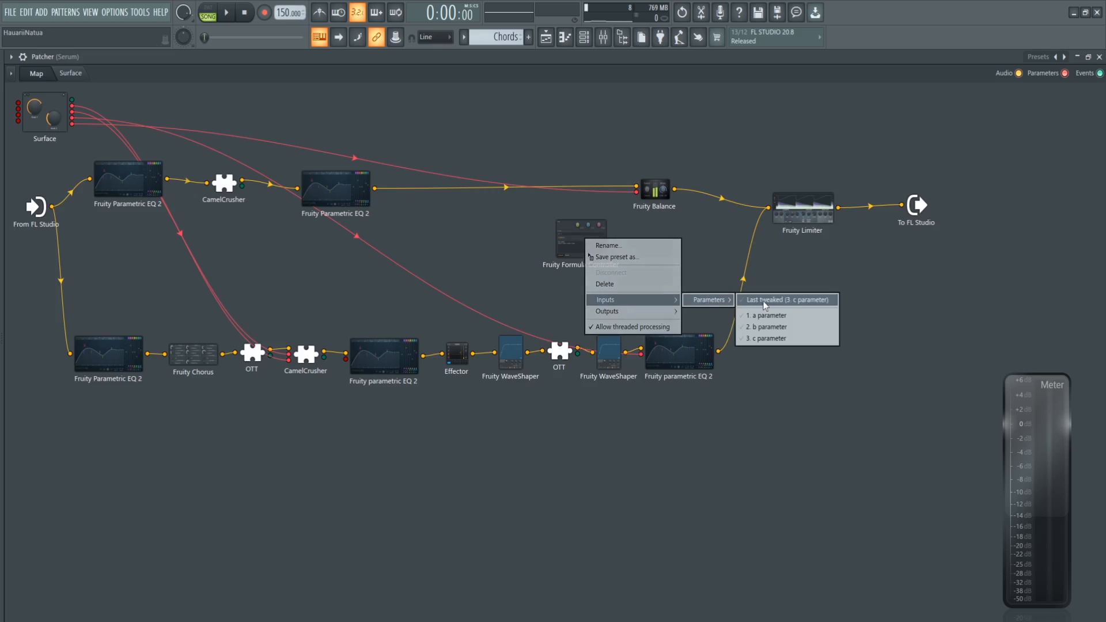
pyautogui.click(778, 340)
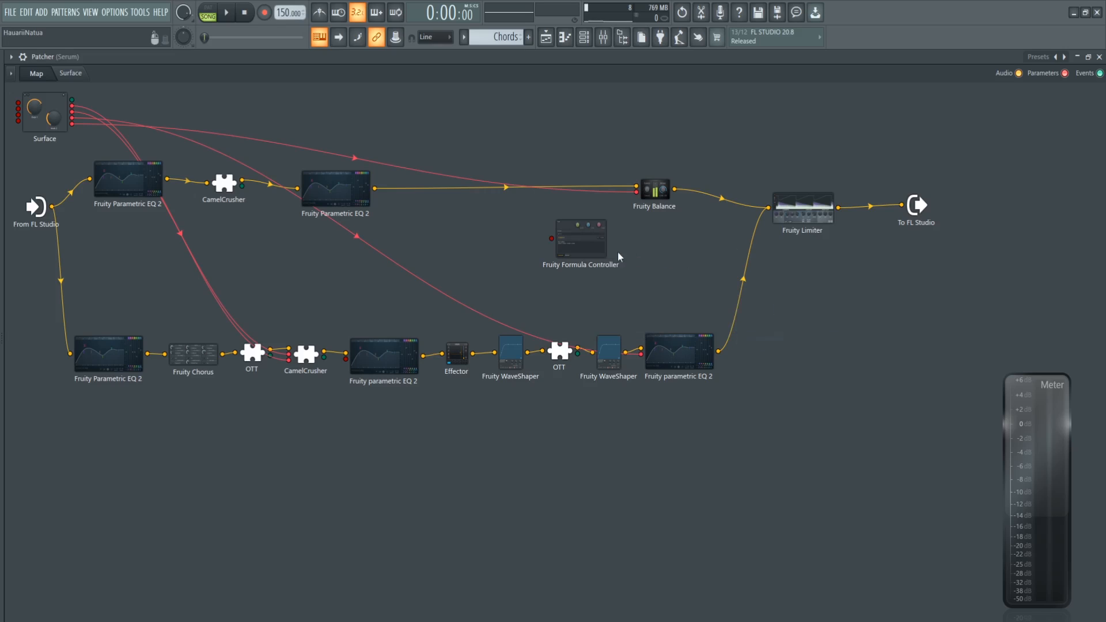
# Enable the Out controller output on the Fruity Formula Controller module.
pyautogui.moveTo(589, 244); pyautogui.dragTo(585, 223)
pyautogui.rightClick(585, 223)
pyautogui.moveTo(609, 291)
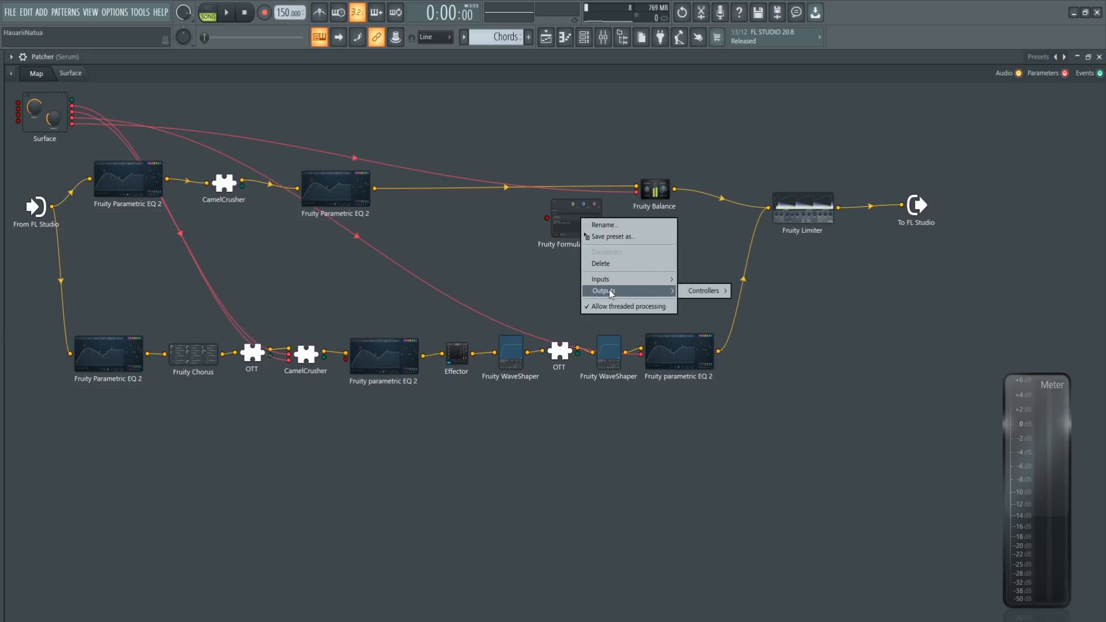
pyautogui.moveTo(699, 295)
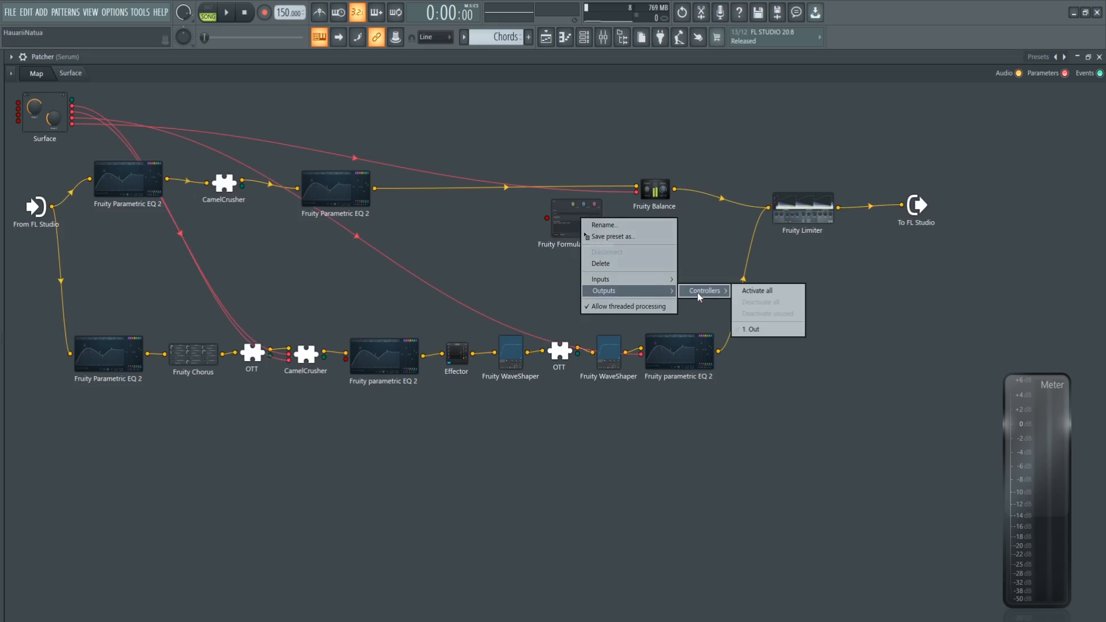
pyautogui.click(763, 330)
# Route the Surface's Mute parameter cable into Fruity Formula Controller's input and its output into Fruity Balance's parameter input, with the module just before Fruity Balance.
pyautogui.moveTo(589, 224); pyautogui.dragTo(606, 237)
pyautogui.moveTo(636, 191)
pyautogui.mouseDown()
pyautogui.moveTo(504, 219)
pyautogui.moveTo(536, 227)
pyautogui.moveTo(556, 210)
pyautogui.moveTo(568, 245)
pyautogui.moveTo(640, 220)
pyautogui.moveTo(637, 192)
pyautogui.mouseUp()
pyautogui.moveTo(553, 243); pyautogui.dragTo(588, 218)
# Open Fruity Balance over the Surface and toggle Mute repeatedly to check how its Volume knob responds.
pyautogui.doubleClick(654, 189)
pyautogui.click(70, 73)
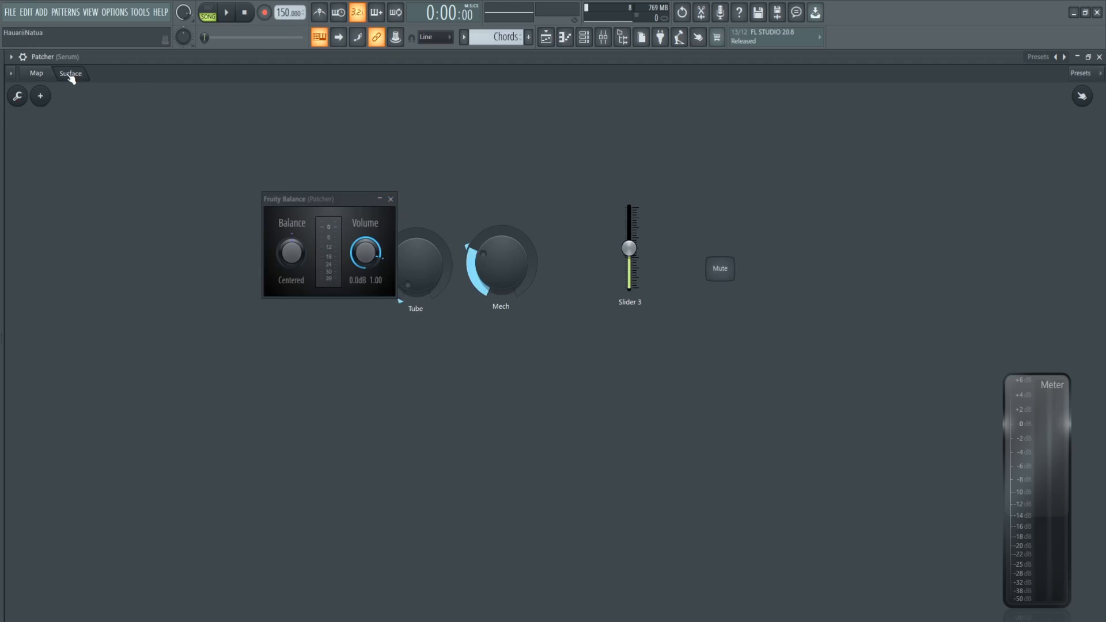
pyautogui.moveTo(334, 196); pyautogui.dragTo(470, 194)
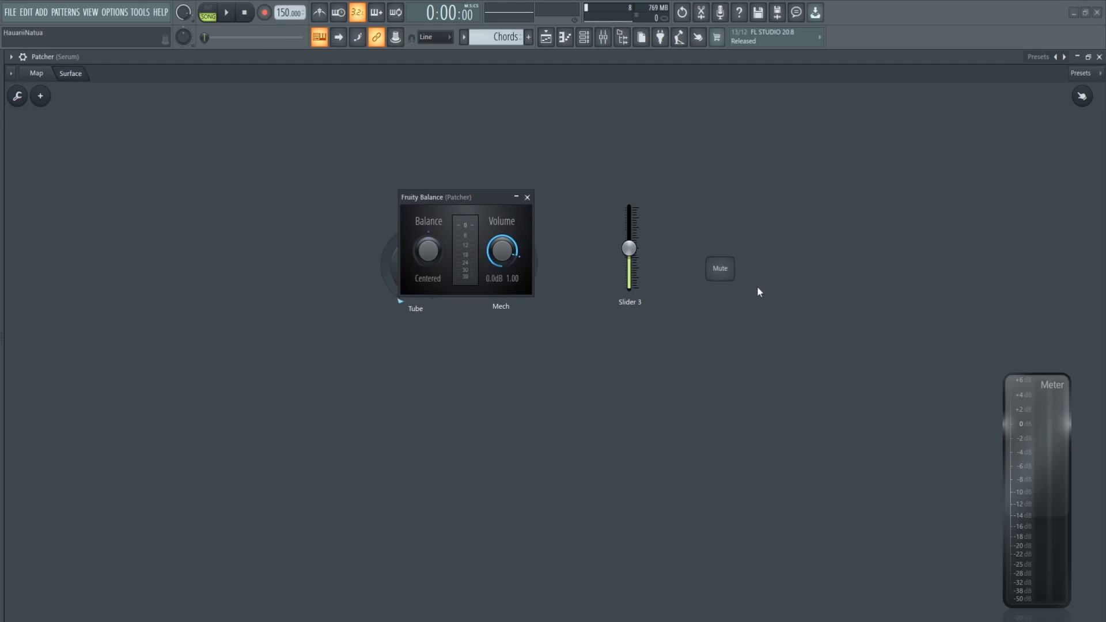
pyautogui.click(729, 275)
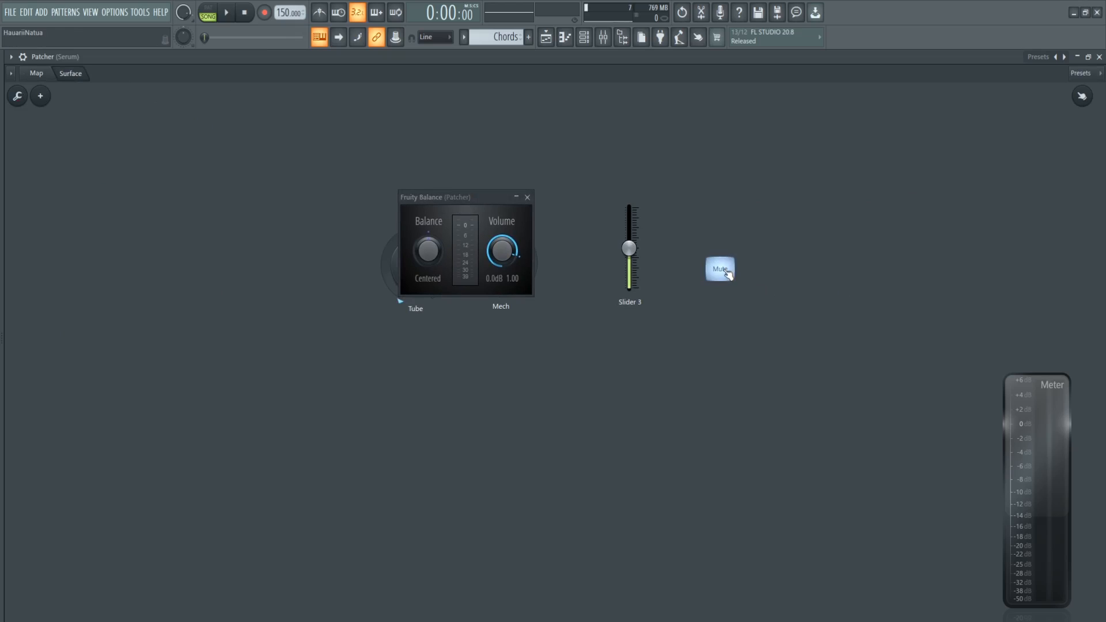
pyautogui.click(729, 276)
pyautogui.click(729, 276)
pyautogui.click(729, 276)
pyautogui.click(726, 273)
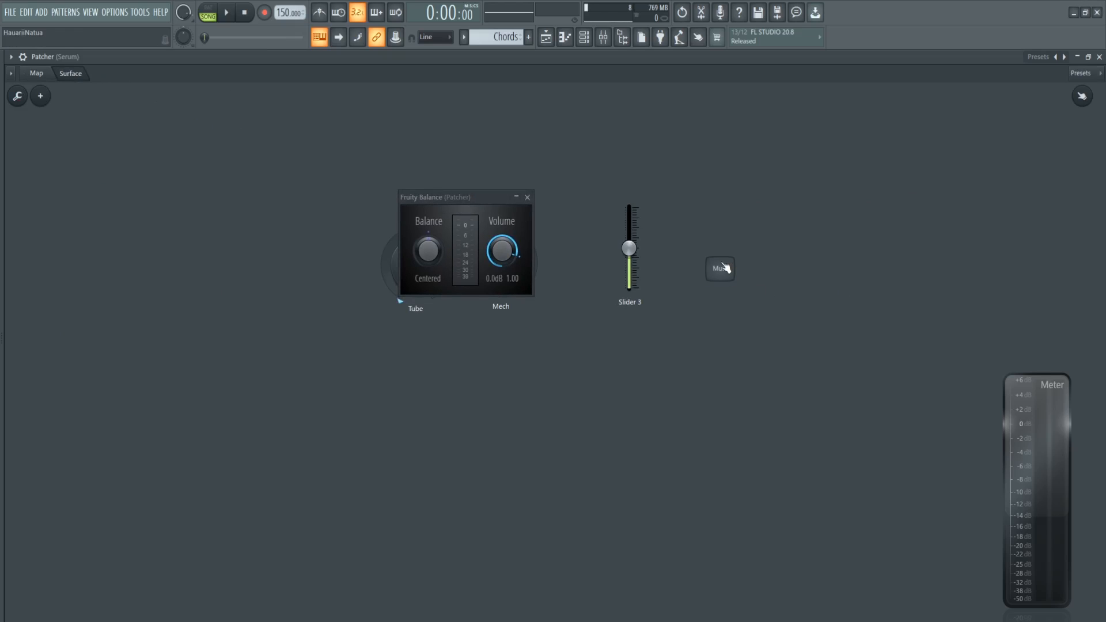
# Open Fruity Formula Controller over the Surface and toggle Mute to check how its c input responds.
pyautogui.click(39, 73)
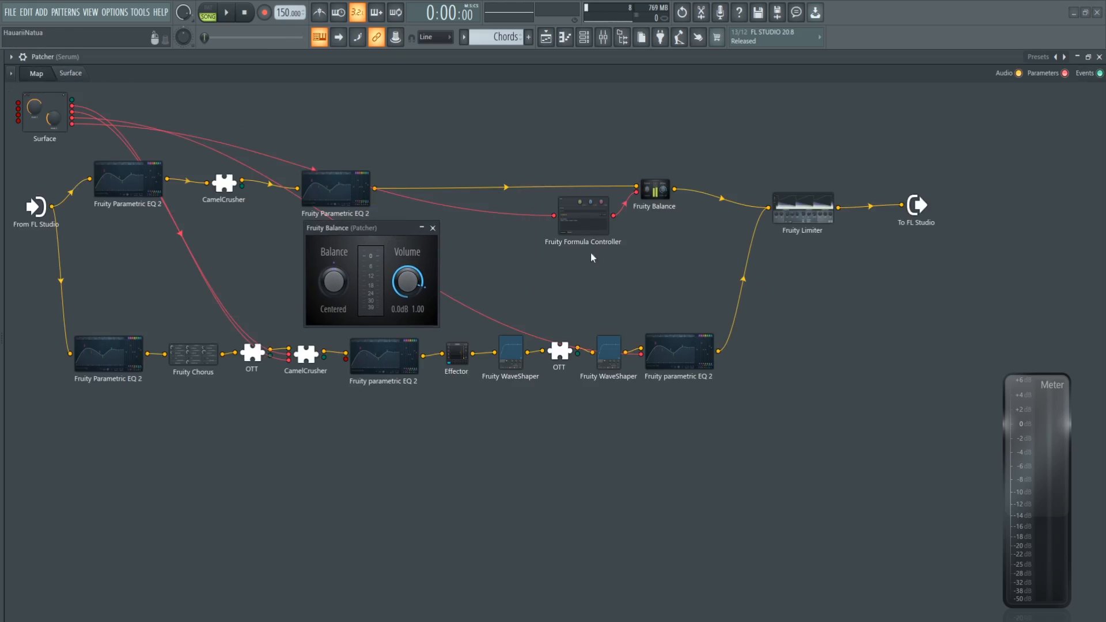
pyautogui.click(603, 224)
pyautogui.moveTo(354, 195); pyautogui.dragTo(426, 203)
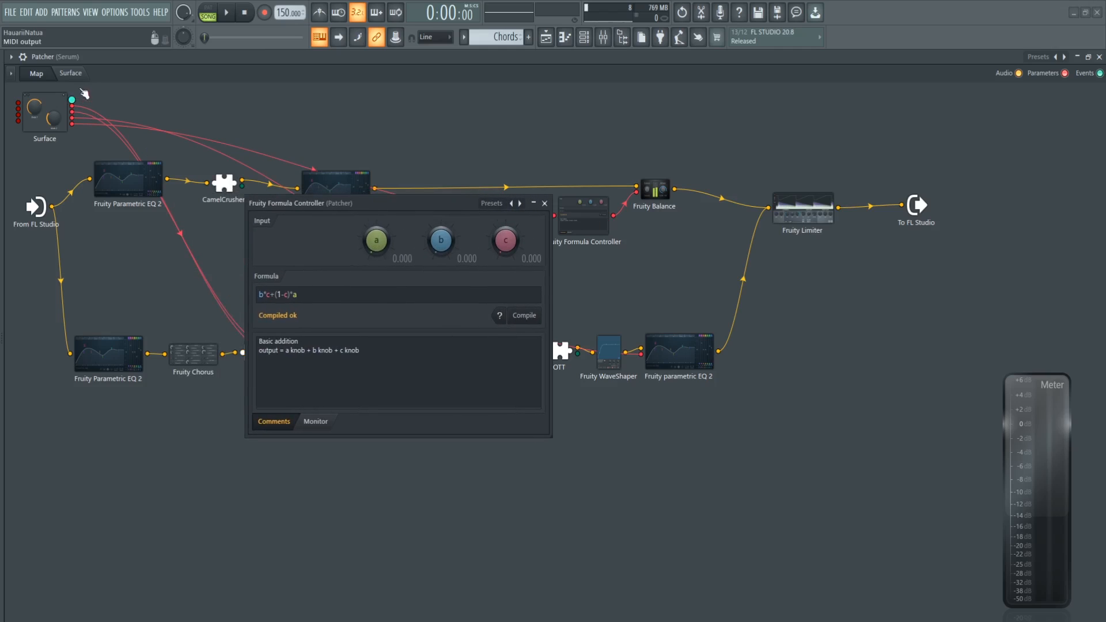
pyautogui.click(72, 74)
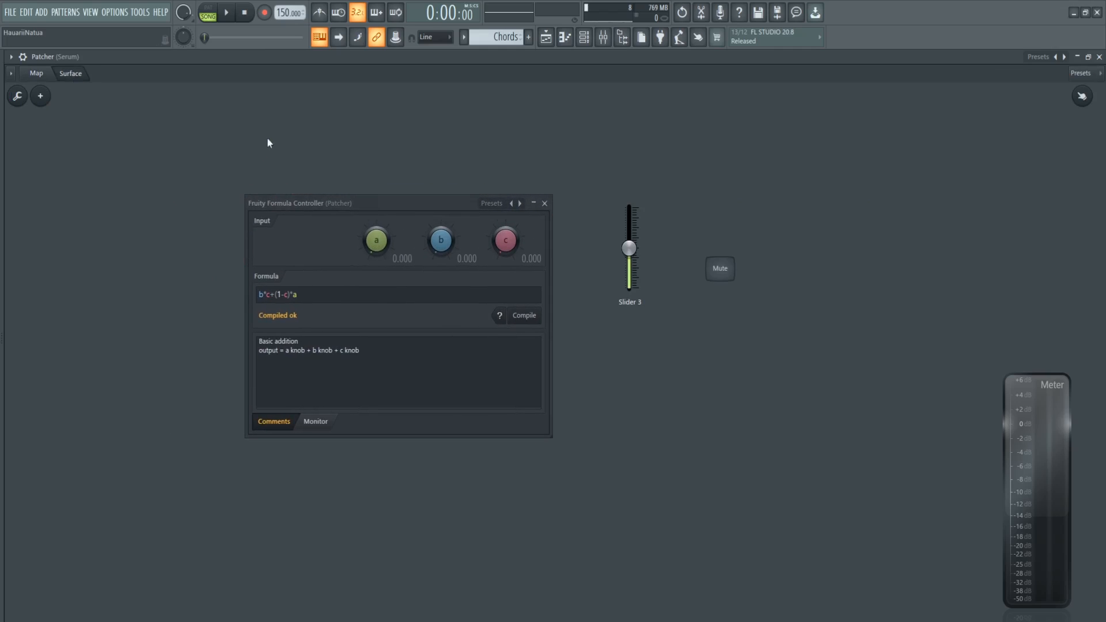
pyautogui.click(733, 271)
pyautogui.click(729, 271)
pyautogui.click(730, 271)
pyautogui.click(730, 270)
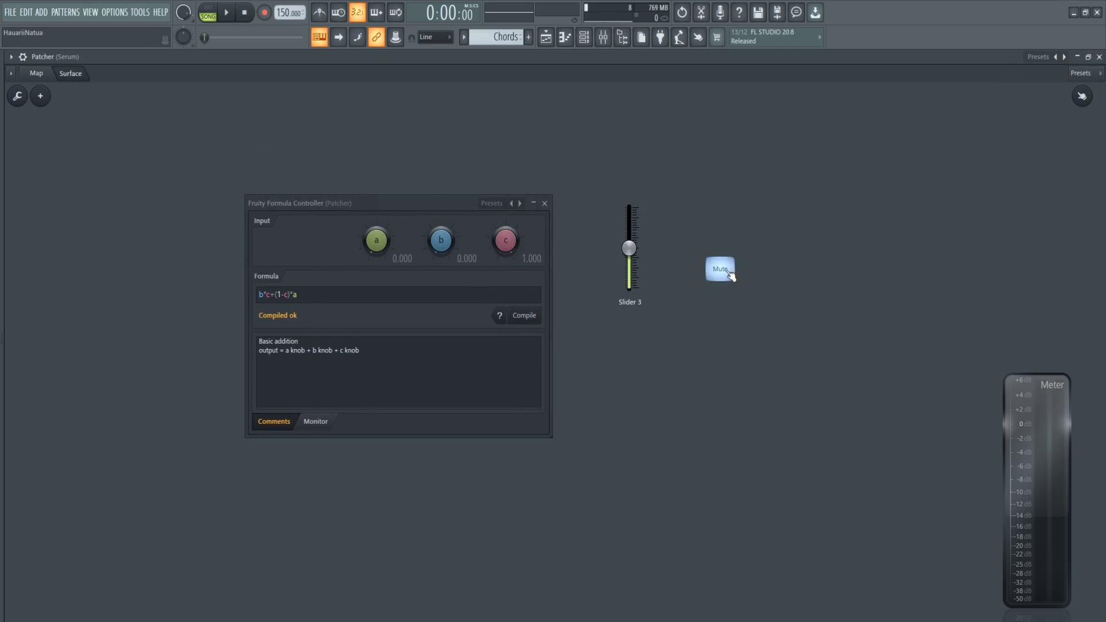
pyautogui.click(729, 270)
# Reset Fruity Balance's Volume knob to its default 0.0 dB and copy its 80% value.
pyautogui.moveTo(413, 207); pyautogui.dragTo(492, 326)
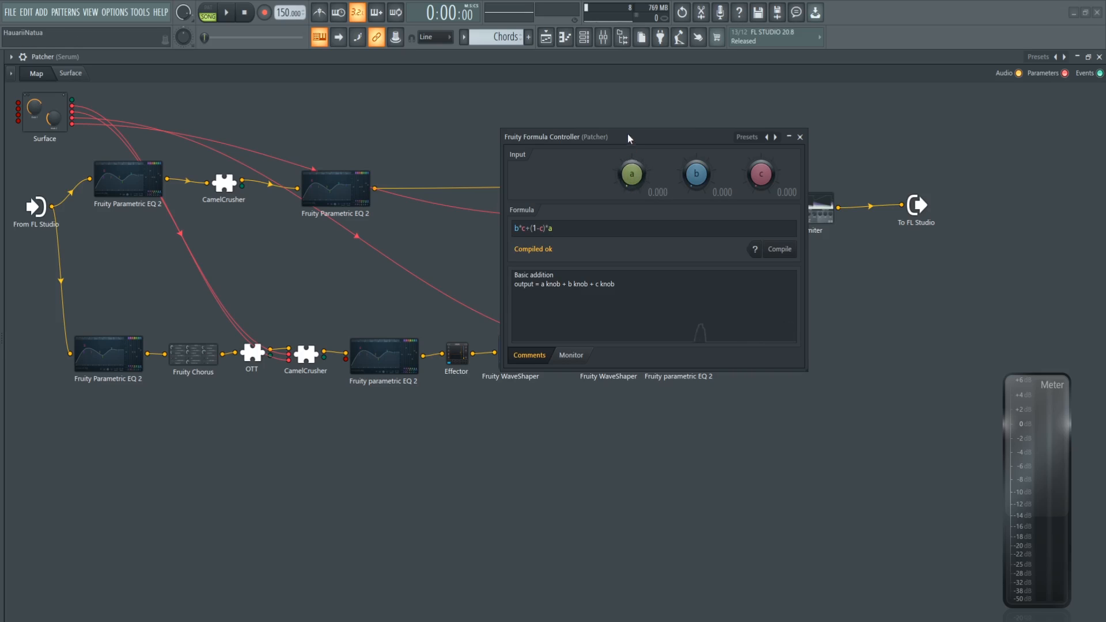
pyautogui.moveTo(629, 137); pyautogui.dragTo(294, 235)
pyautogui.click(655, 193)
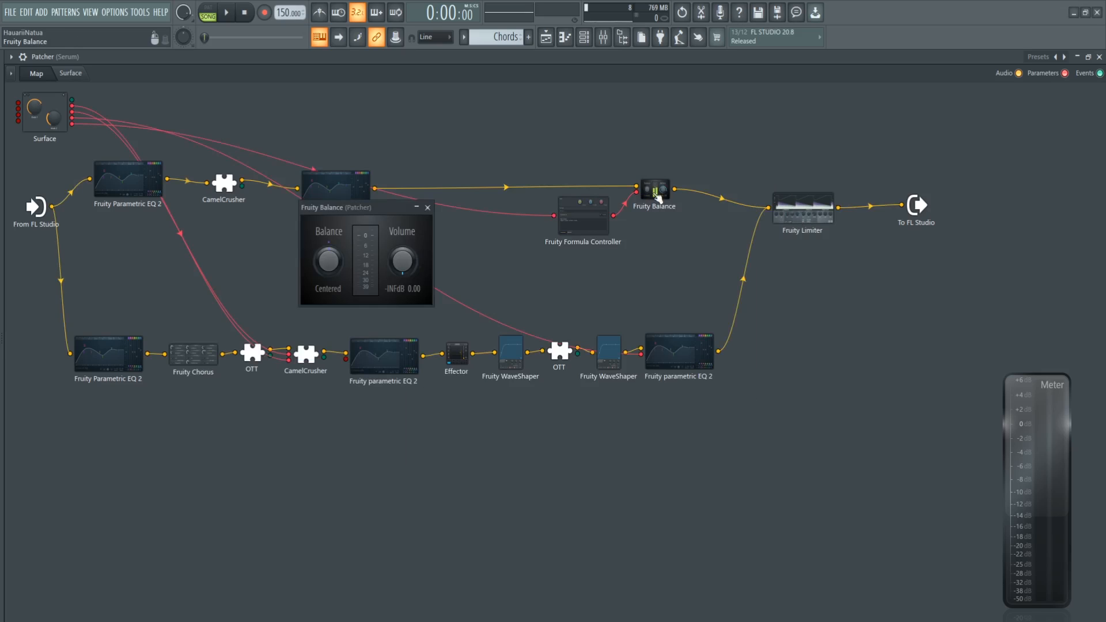
pyautogui.rightClick(403, 269)
pyautogui.click(423, 287)
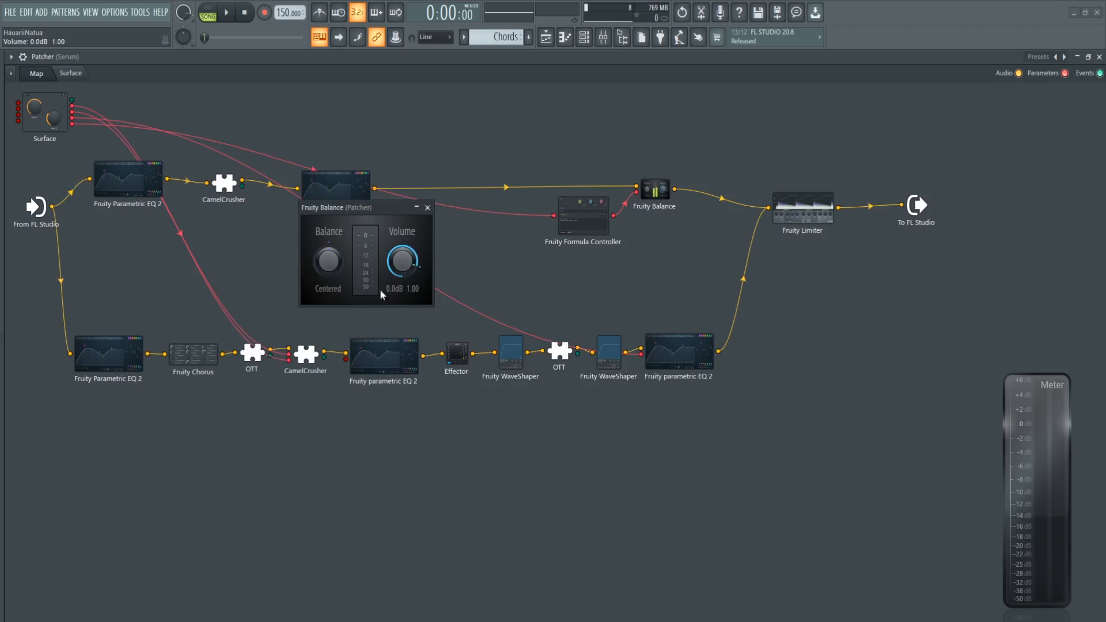
pyautogui.rightClick(403, 268)
pyautogui.click(414, 426)
# Paste the copied 80% value into Fruity Formula Controller's b knob.
pyautogui.click(584, 217)
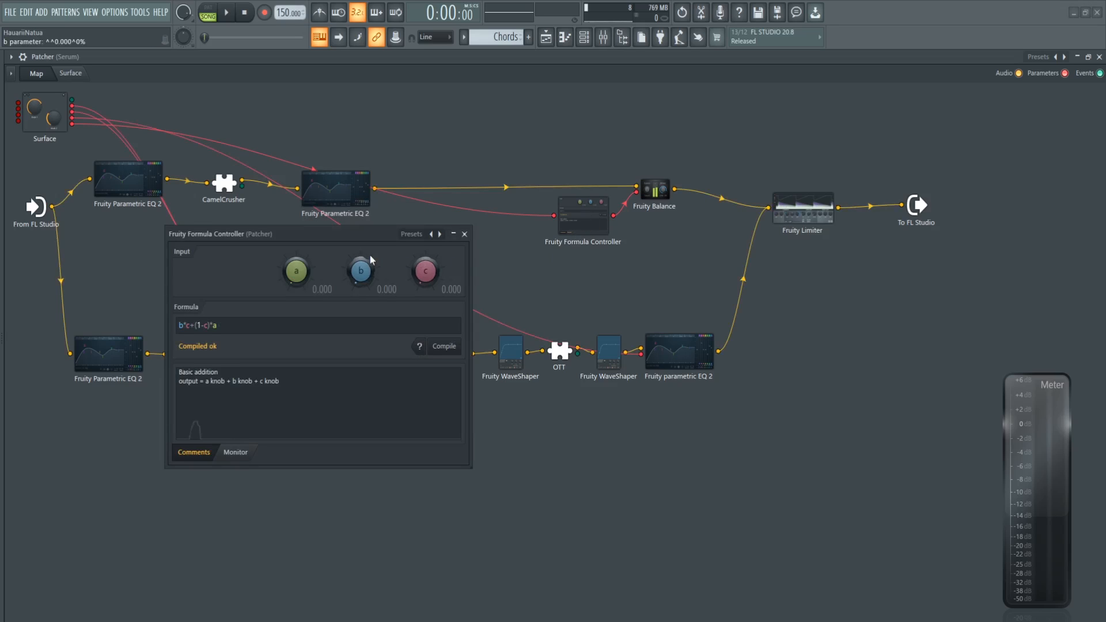
pyautogui.rightClick(360, 277)
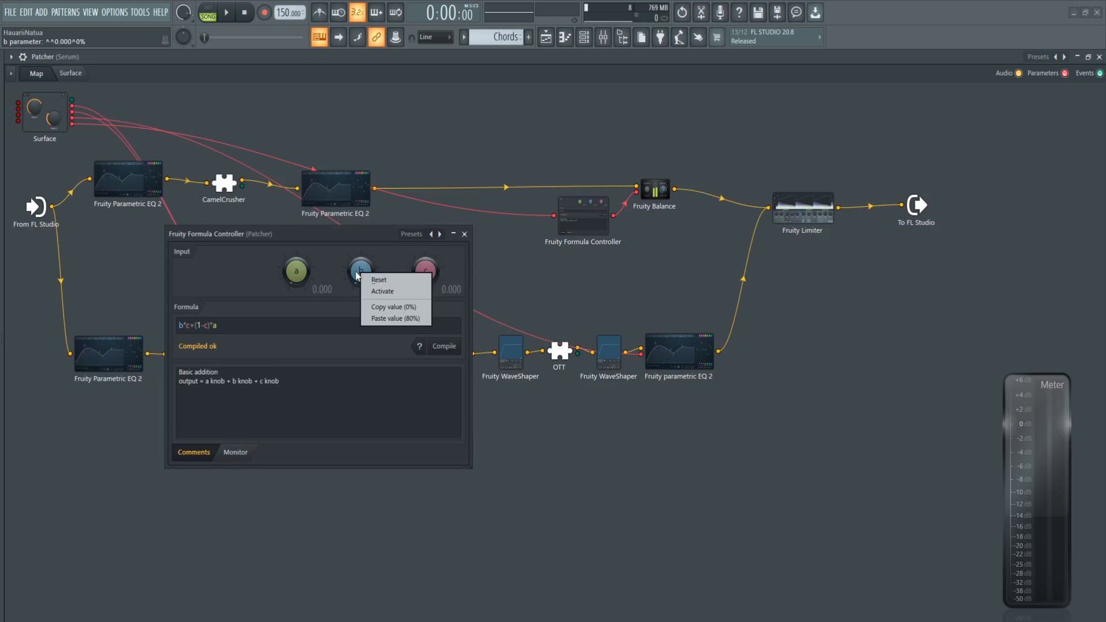
pyautogui.click(358, 268)
pyautogui.rightClick(360, 265)
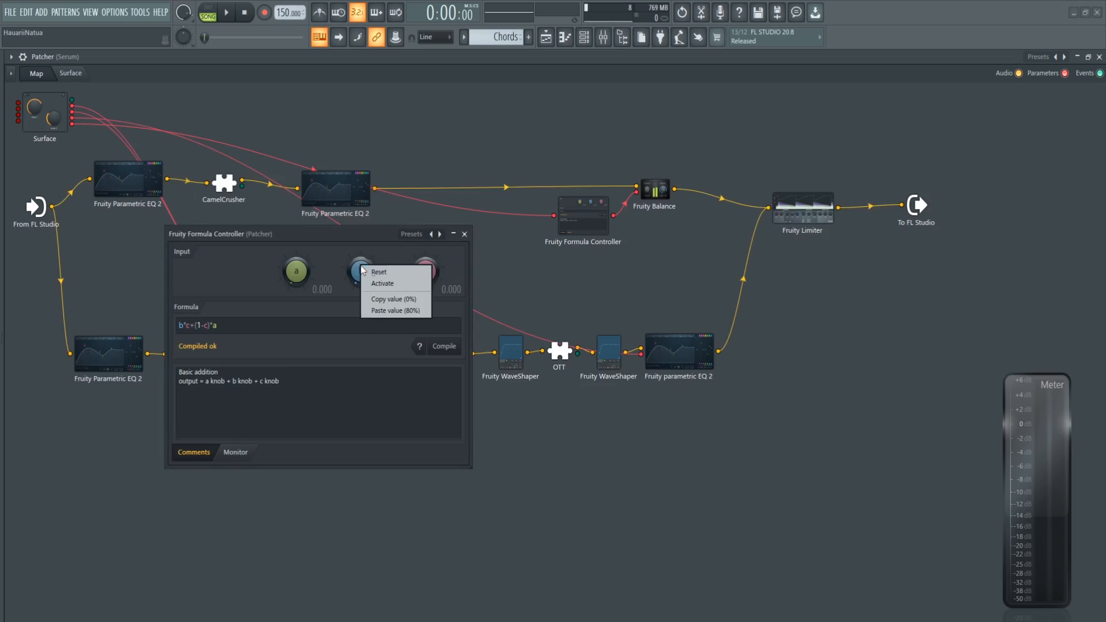
pyautogui.click(414, 310)
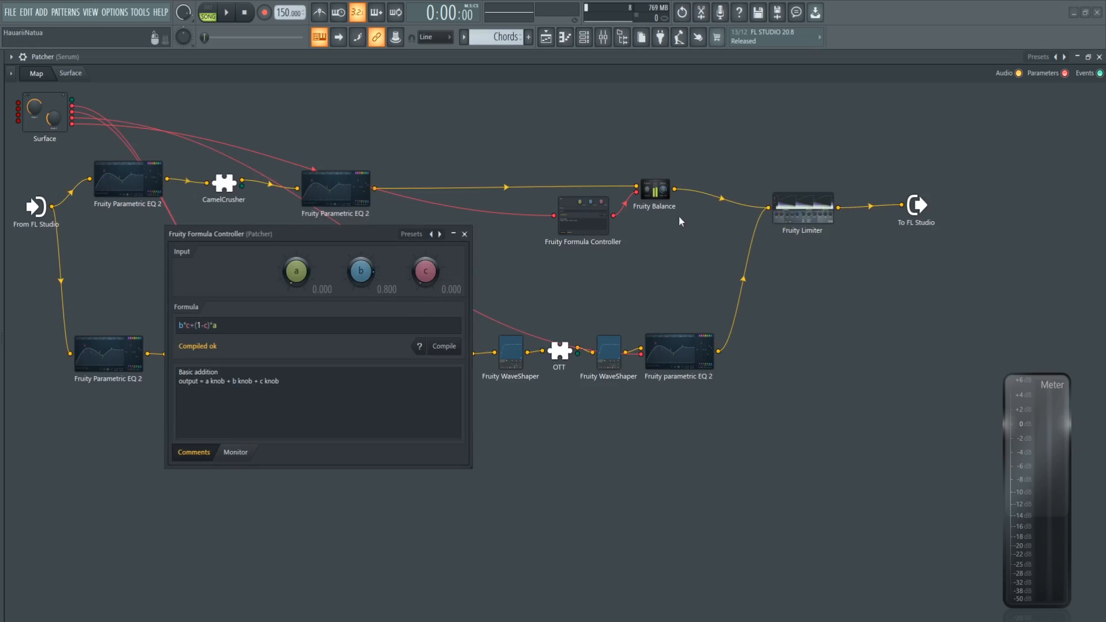
# Place Fruity Balance beside the Surface's Mute button and toggle Mute to examine the resulting Volume changes.
pyautogui.click(655, 189)
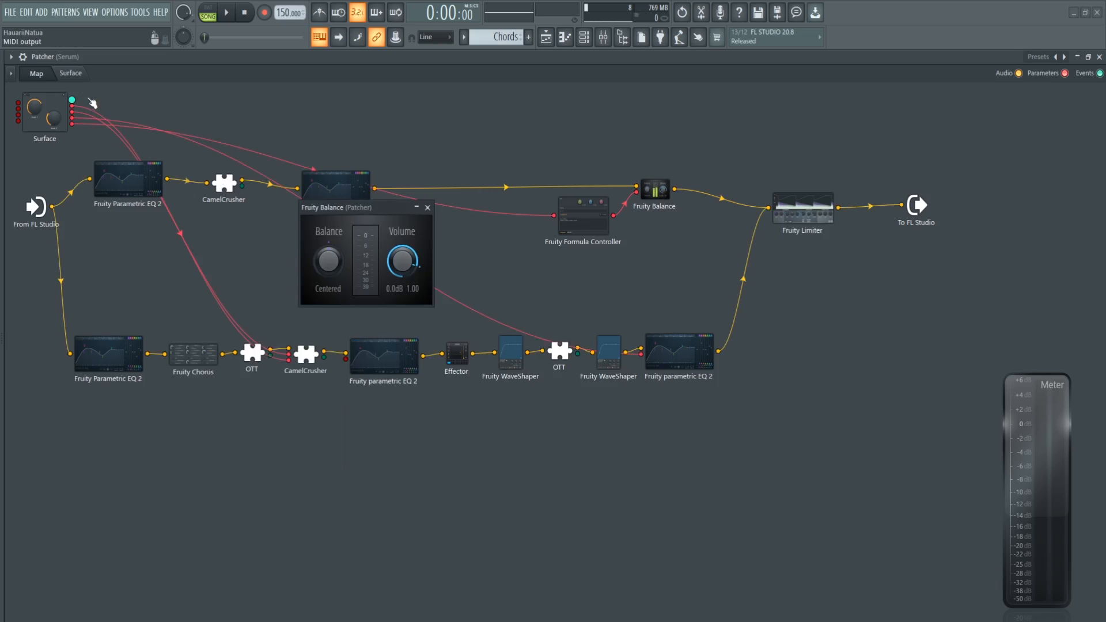
pyautogui.click(70, 73)
pyautogui.moveTo(365, 206); pyautogui.dragTo(595, 196)
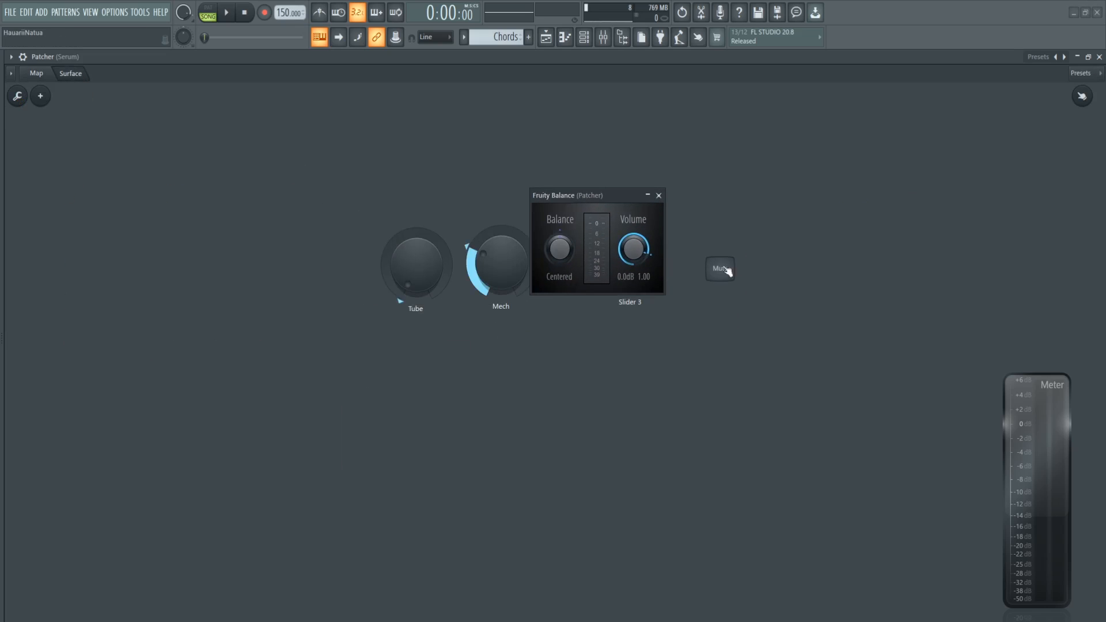
pyautogui.click(724, 270)
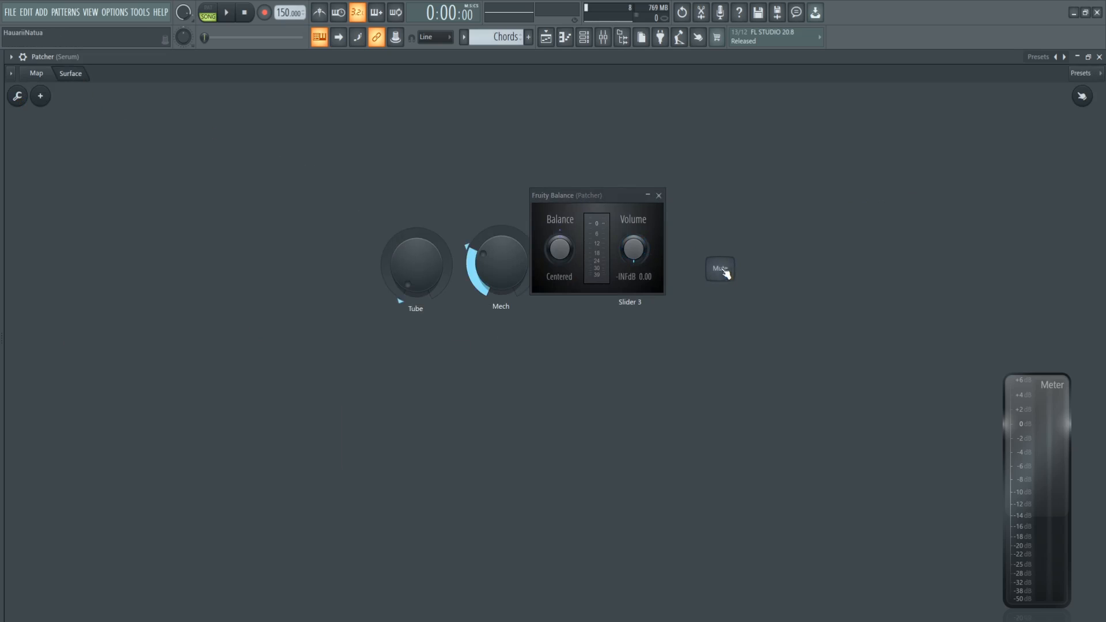
pyautogui.moveTo(589, 198); pyautogui.dragTo(562, 214)
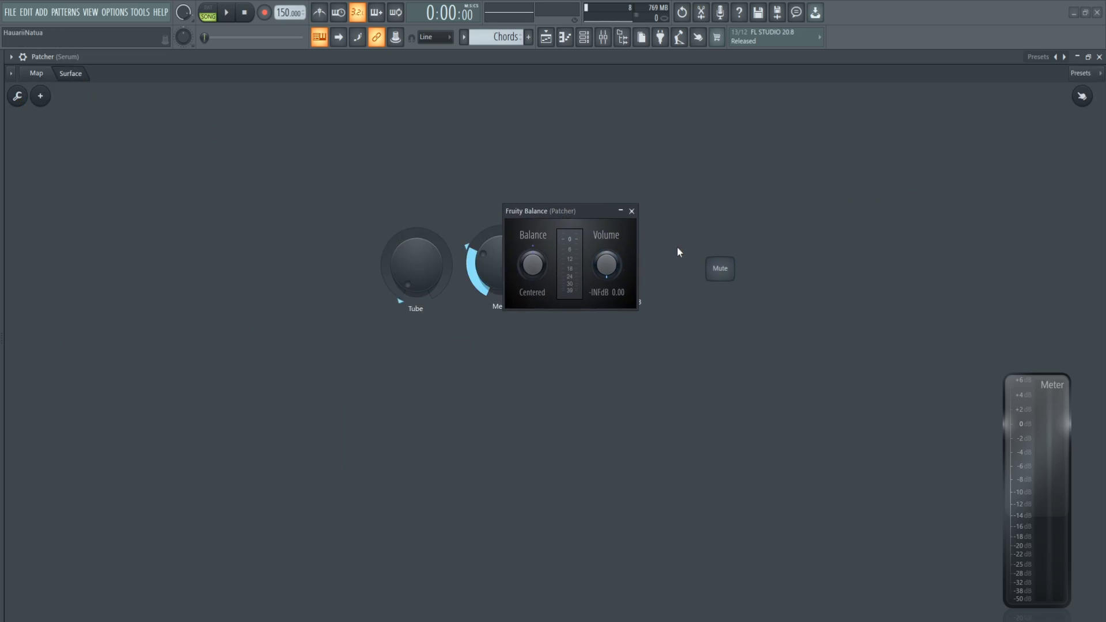
pyautogui.click(726, 272)
pyautogui.click(725, 272)
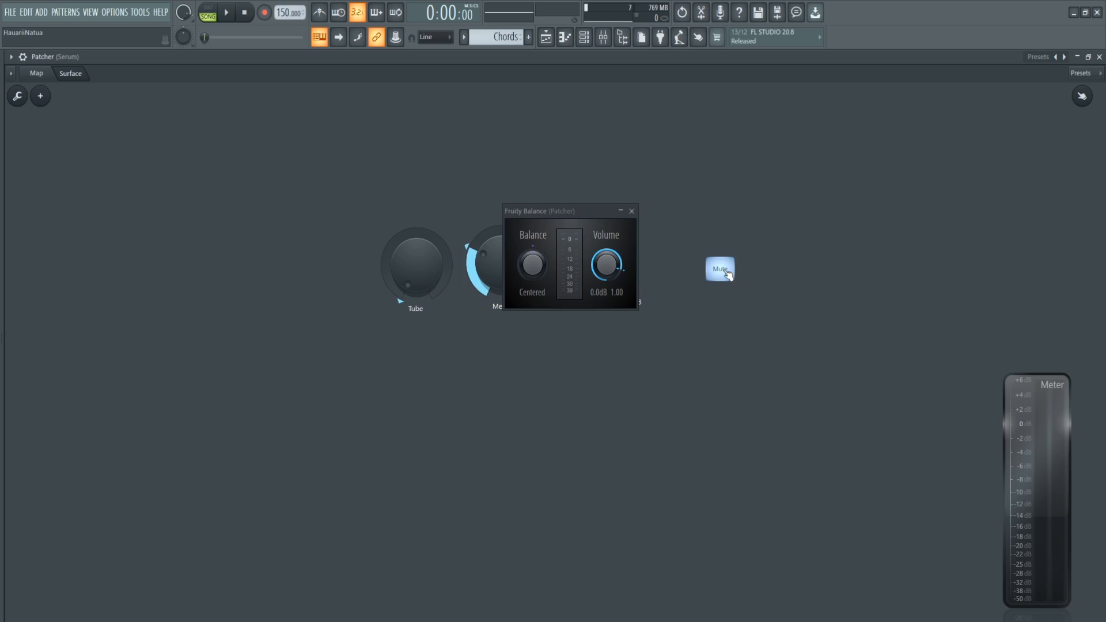
# Set Fruity Formula Controller's b knob to 0.000, paste the 80% value into its a knob, and close its window.
pyautogui.moveTo(606, 205); pyautogui.dragTo(567, 199)
pyautogui.click(36, 73)
pyautogui.click(595, 224)
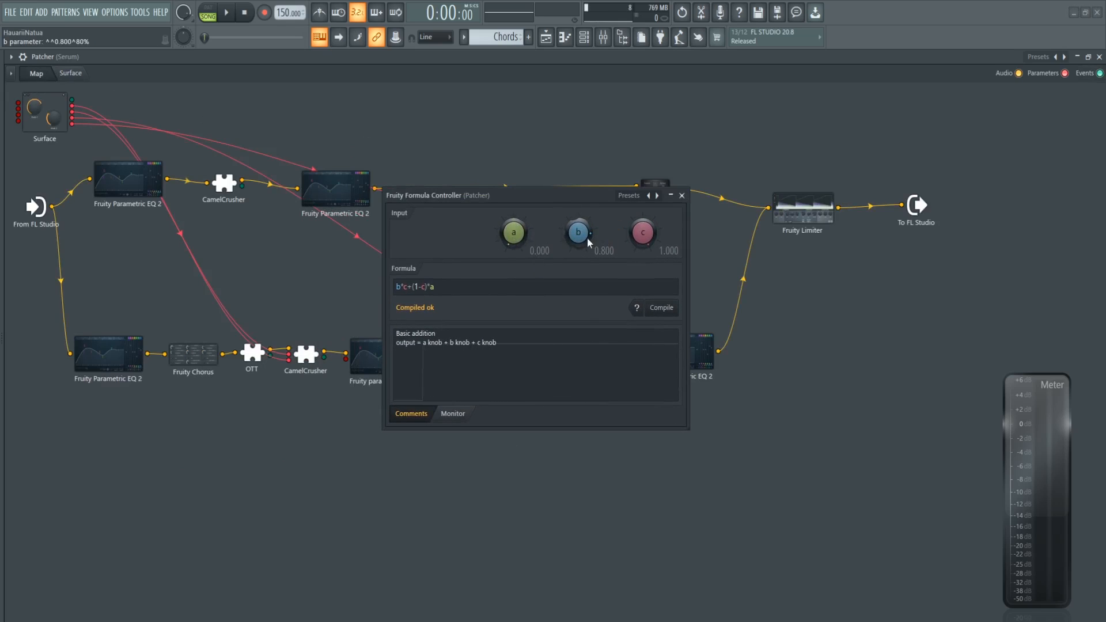
pyautogui.moveTo(586, 238); pyautogui.dragTo(585, 288)
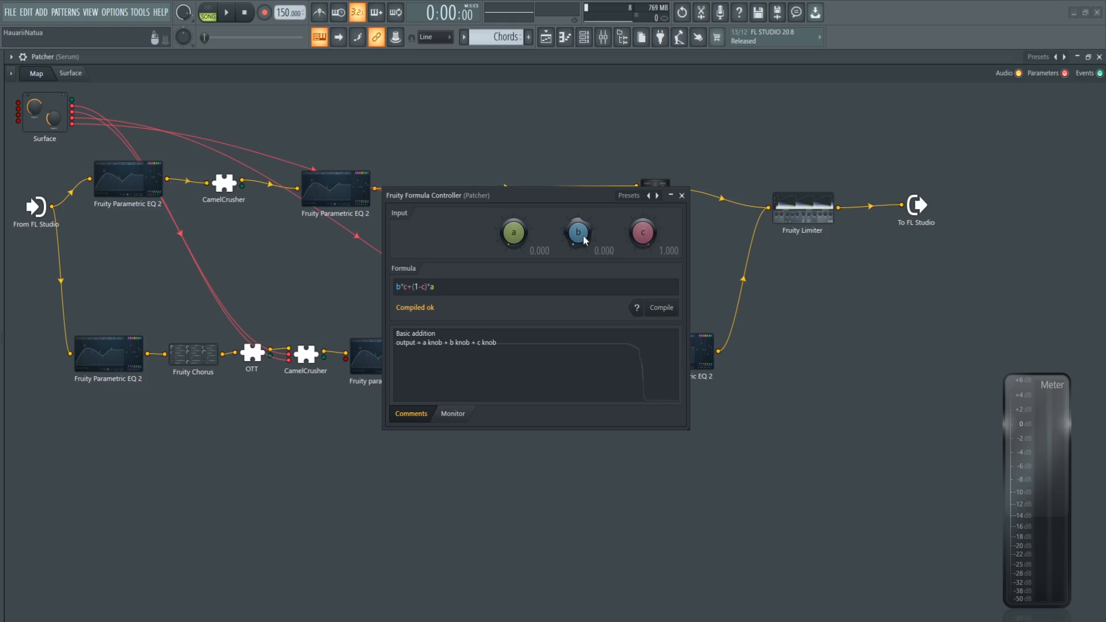
pyautogui.rightClick(517, 237)
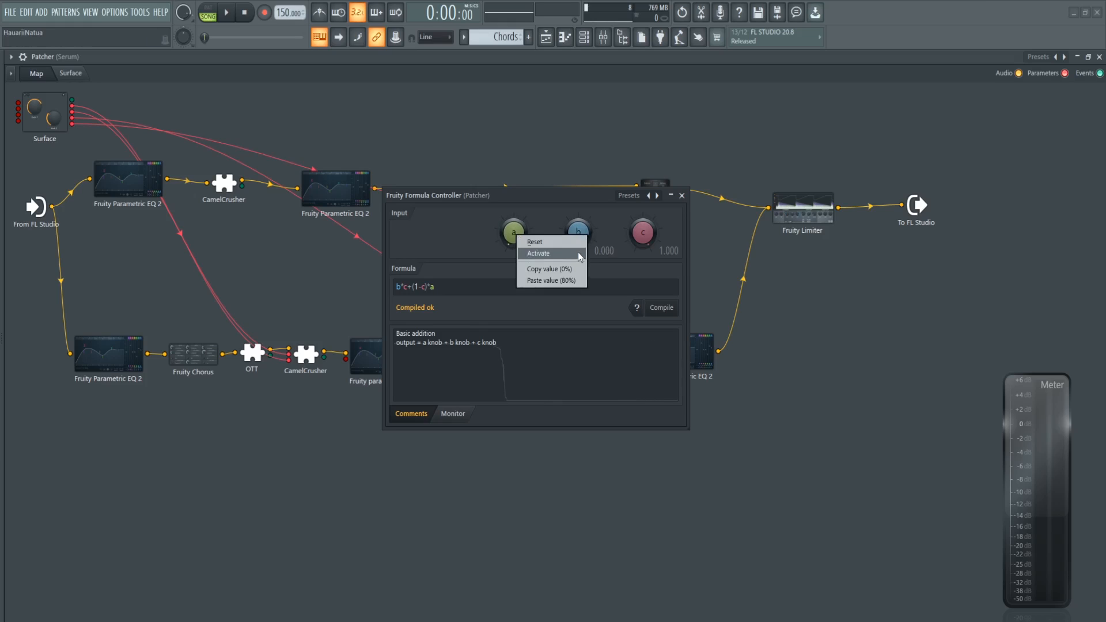
pyautogui.click(577, 281)
pyautogui.click(681, 195)
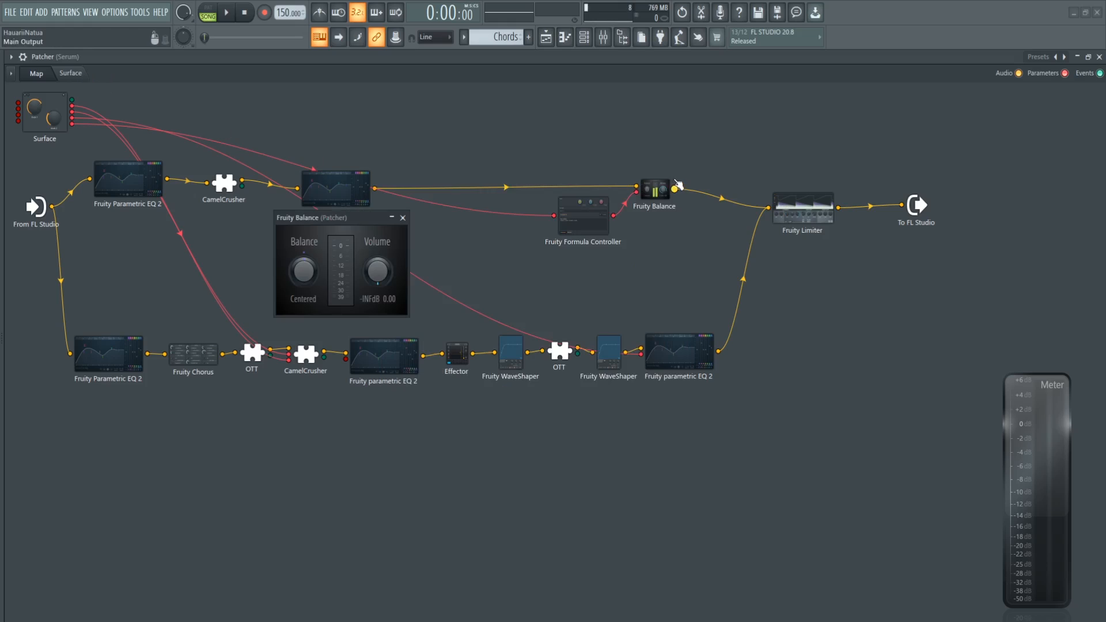
# Turn Mute off on the Surface, play the song while toggling Mute to test the muting, and stop playback.
pyautogui.click(70, 73)
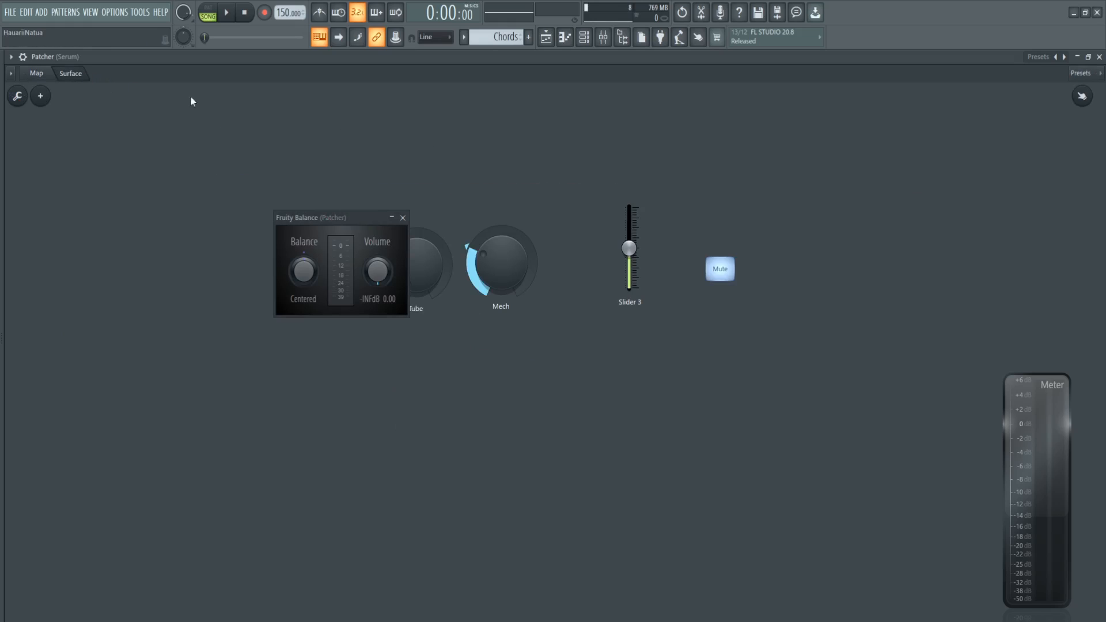
pyautogui.click(721, 276)
pyautogui.click(511, 235)
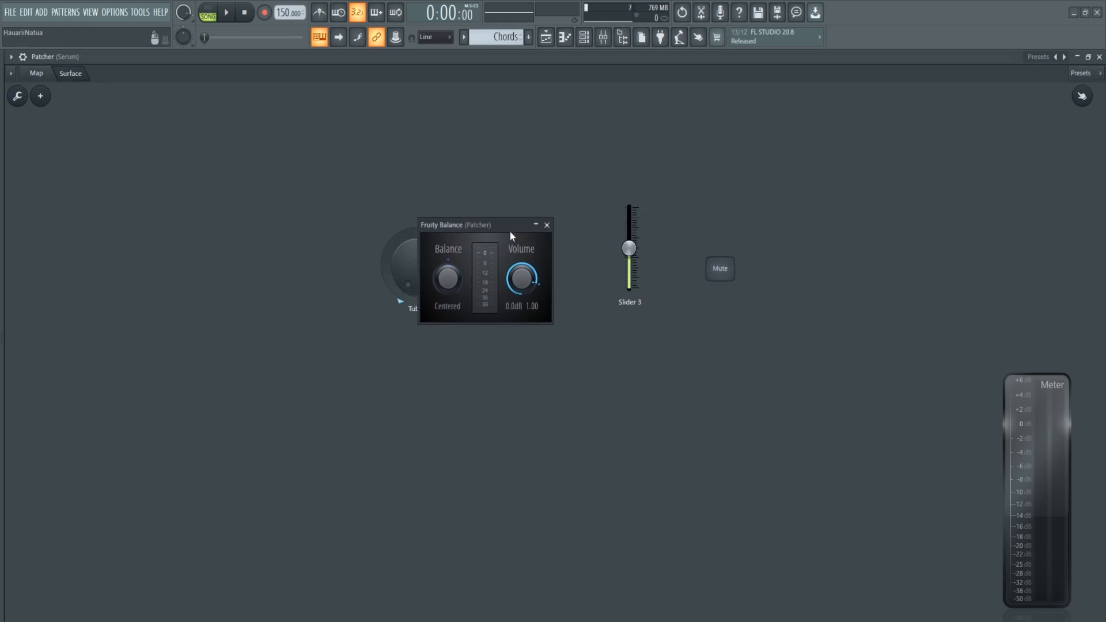
pyautogui.press('space')
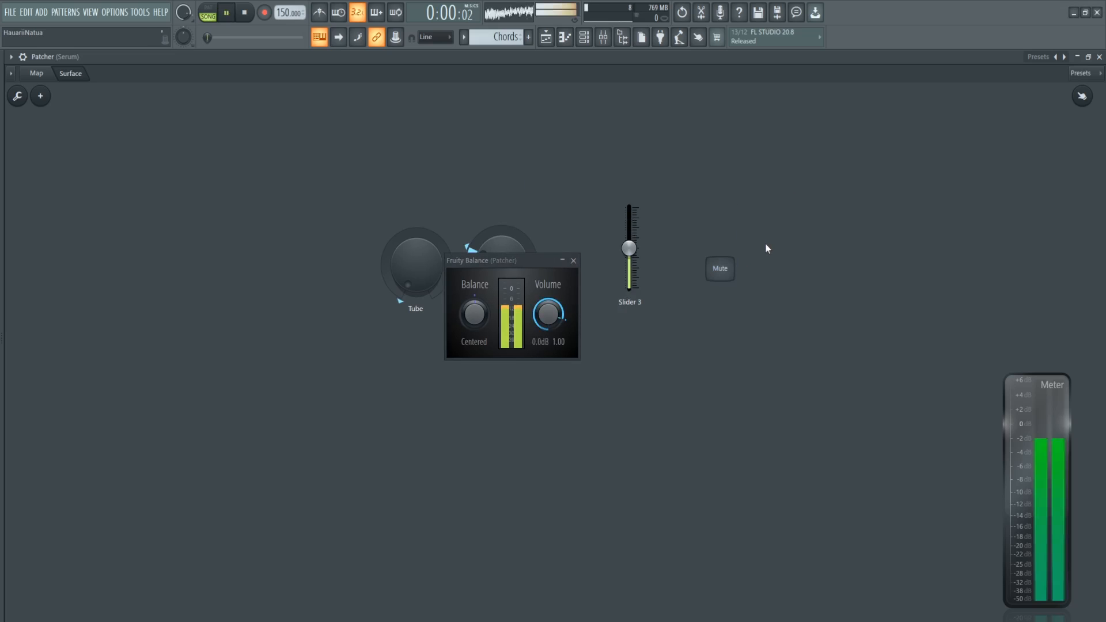
pyautogui.click(729, 275)
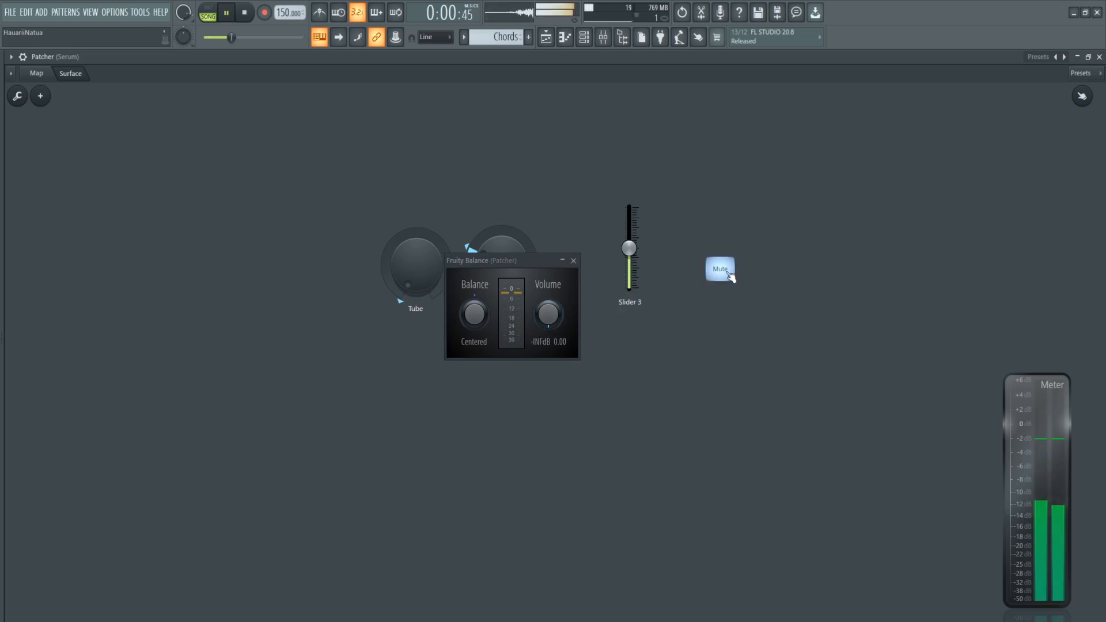
pyautogui.click(729, 276)
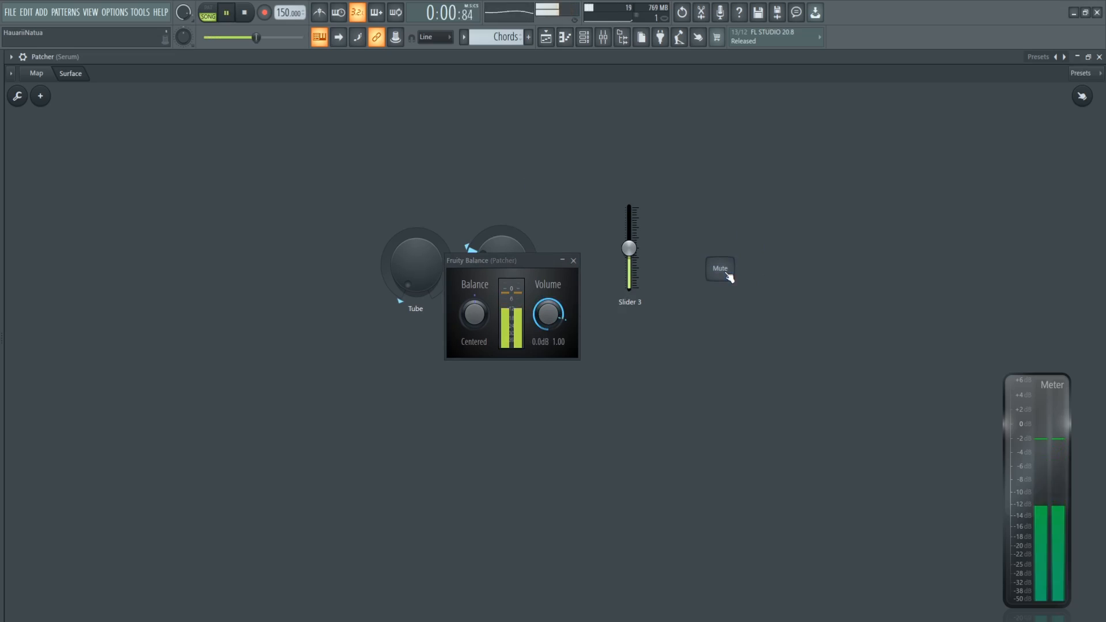
pyautogui.click(729, 277)
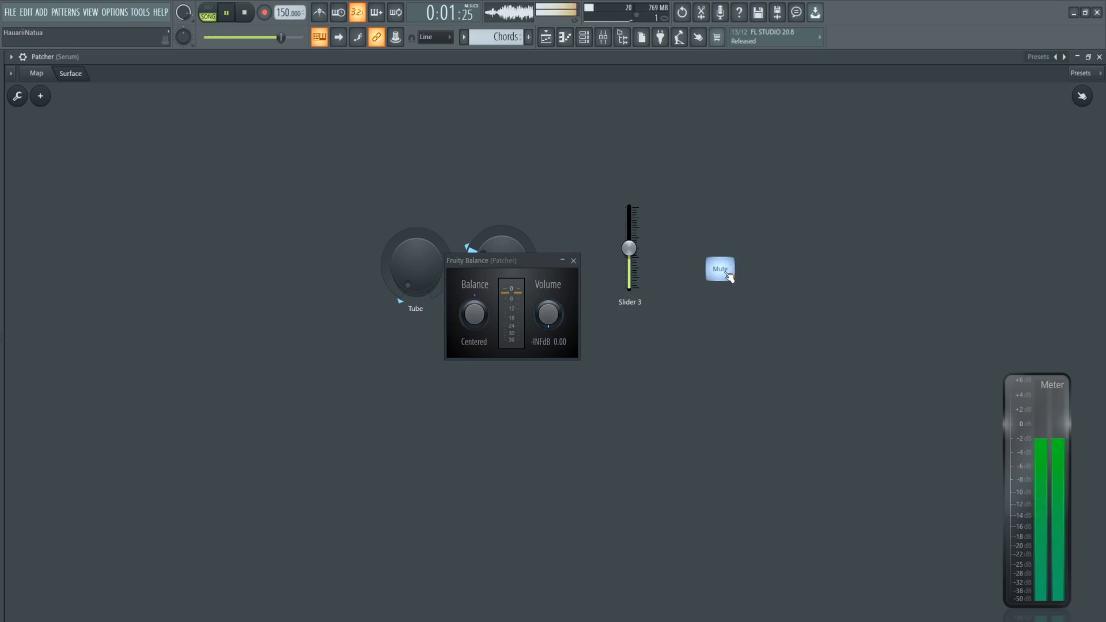
pyautogui.click(729, 277)
pyautogui.press('space')
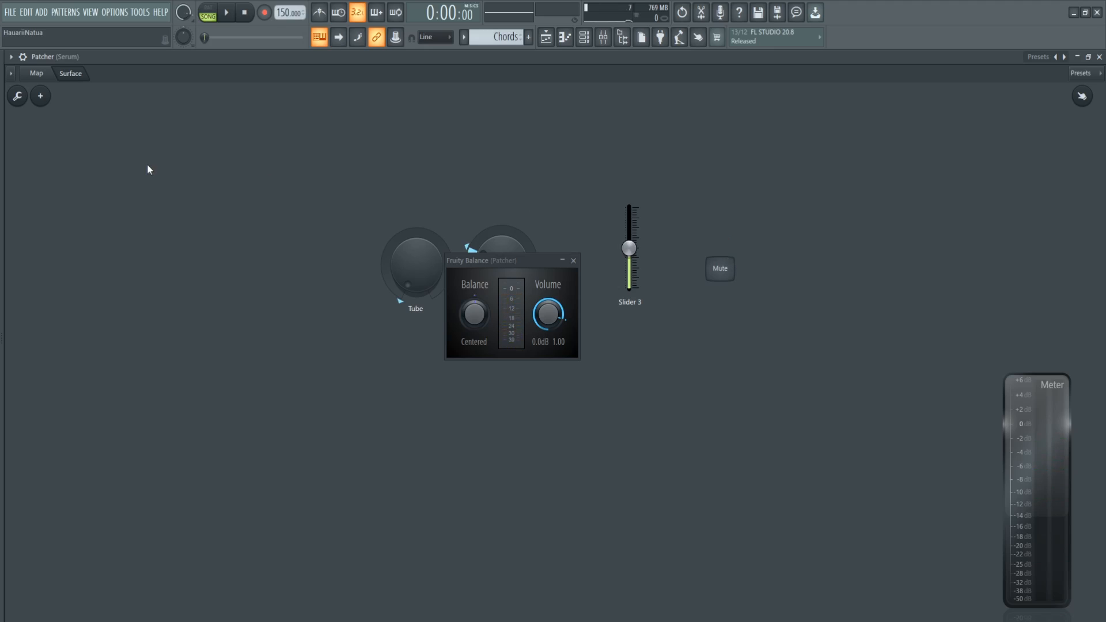
# Check Patcher's Map, clear the Fruity Balance window out of the way, and return to the Surface.
pyautogui.click(37, 73)
pyautogui.moveTo(524, 259); pyautogui.dragTo(305, 223)
pyautogui.click(70, 73)
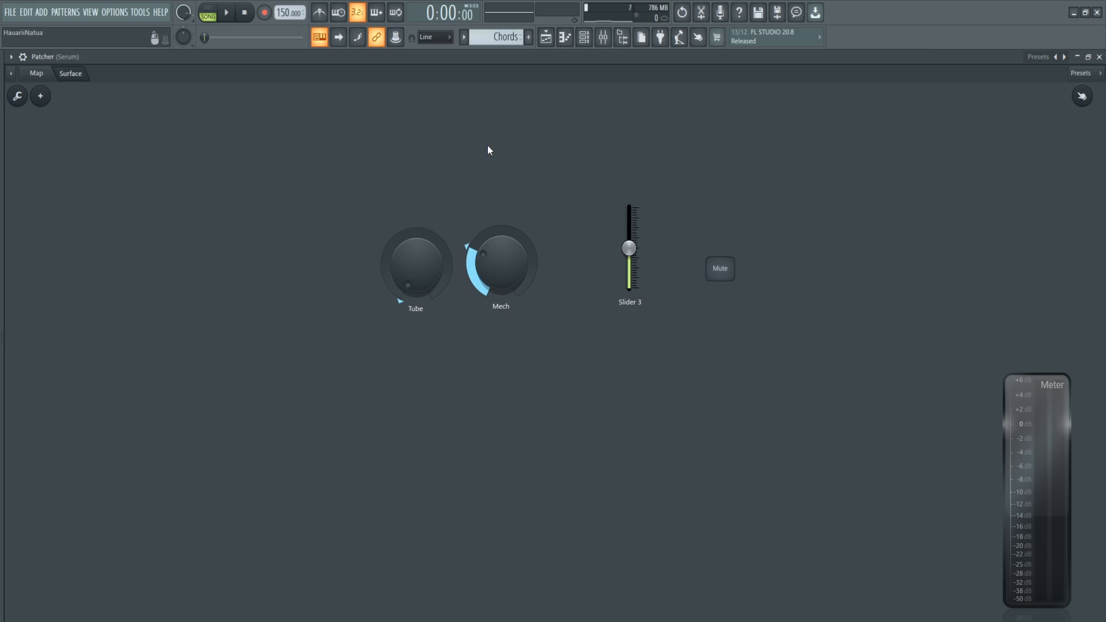
# Add a Rounded label to the Surface and fit it directly above the Tube and Mech knobs, spanning both.
pyautogui.rightClick(539, 113)
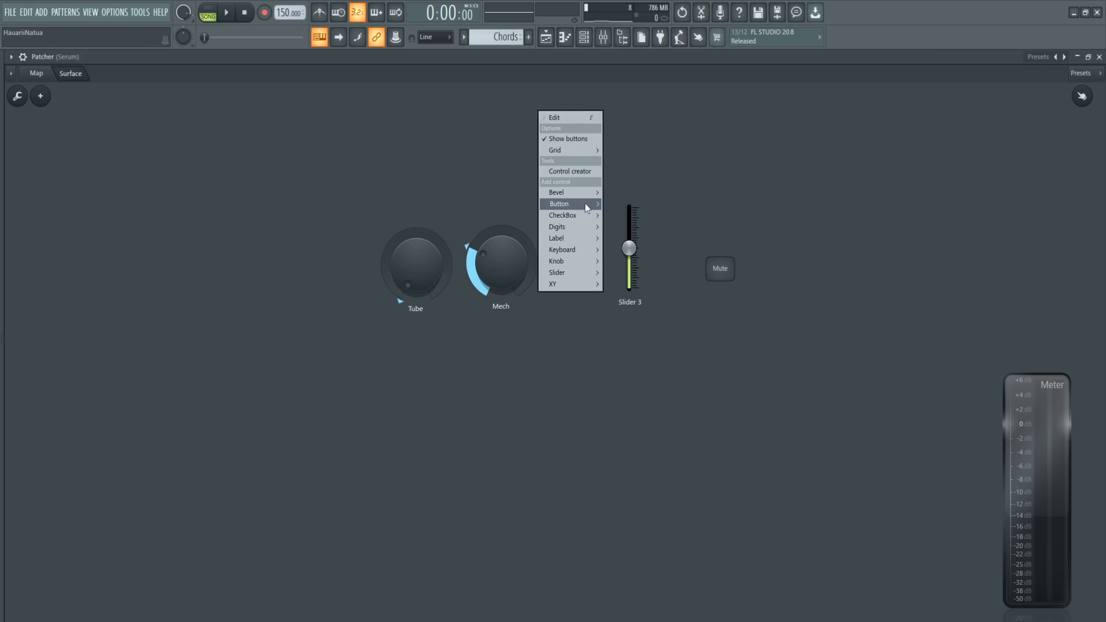
pyautogui.moveTo(567, 238)
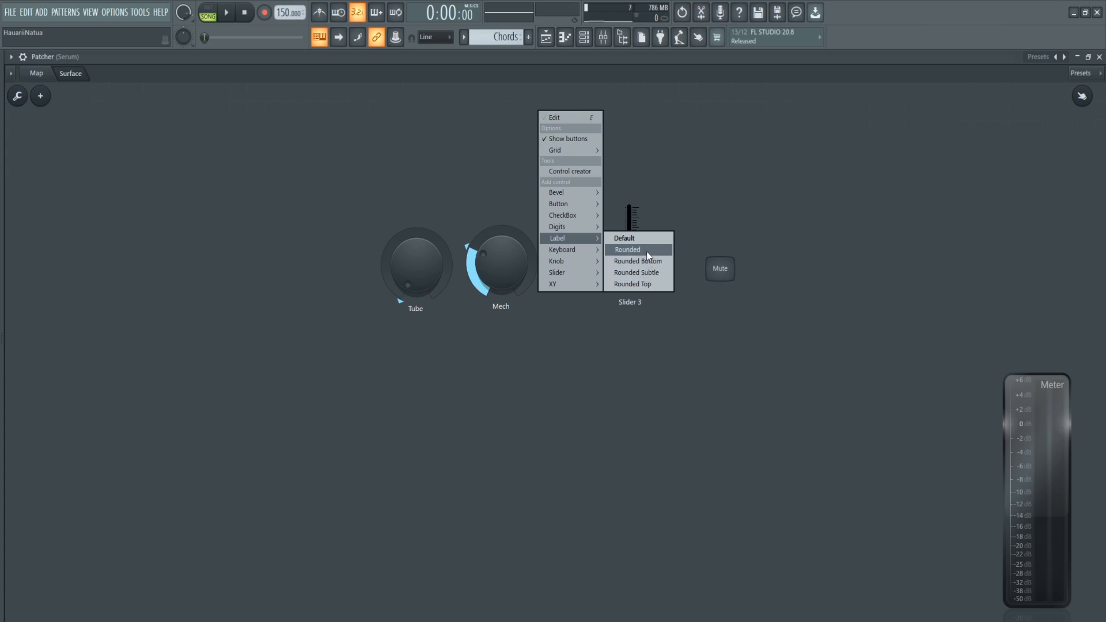
pyautogui.click(646, 251)
pyautogui.moveTo(553, 117); pyautogui.dragTo(540, 216)
# Rename the new label above the knobs as DISTORTION.
pyautogui.rightClick(491, 201)
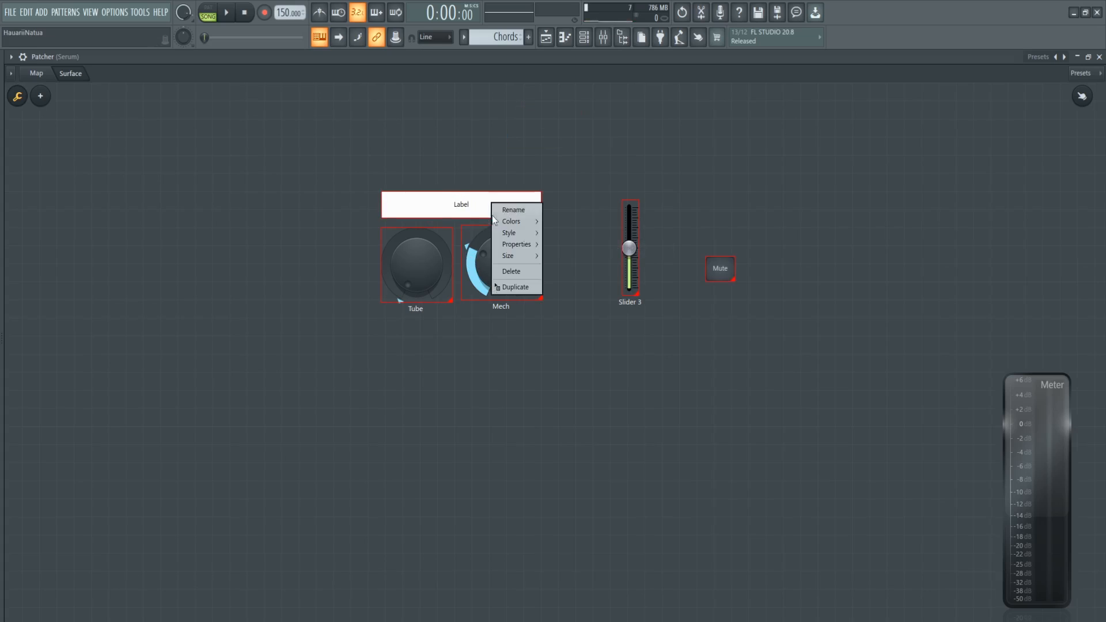
pyautogui.click(503, 211)
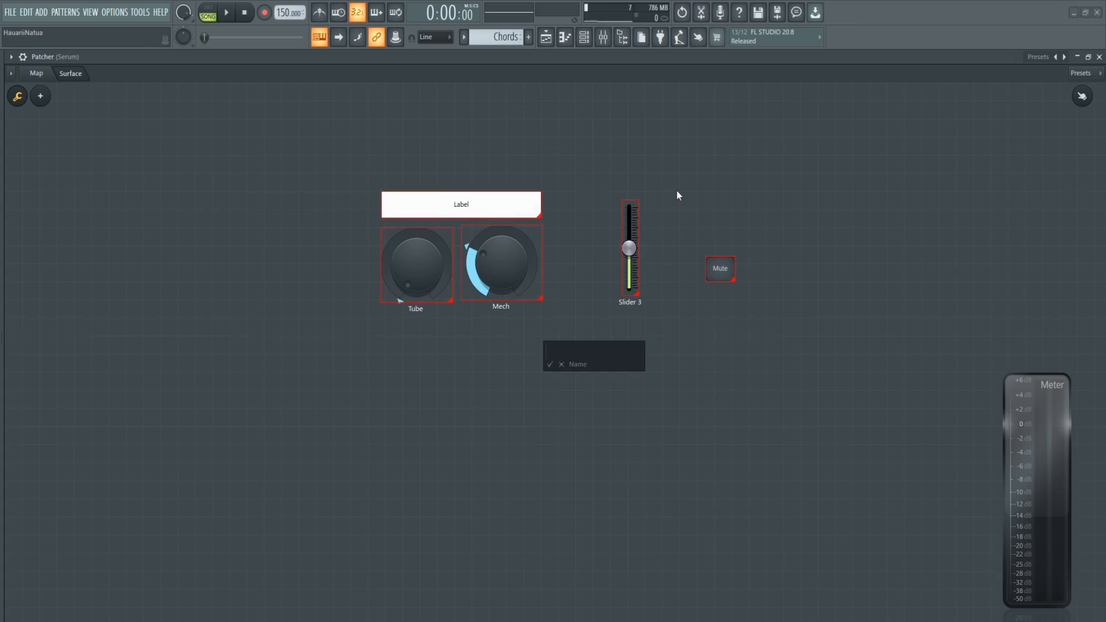
pyautogui.write('DISTORTION')
pyautogui.press('Return')
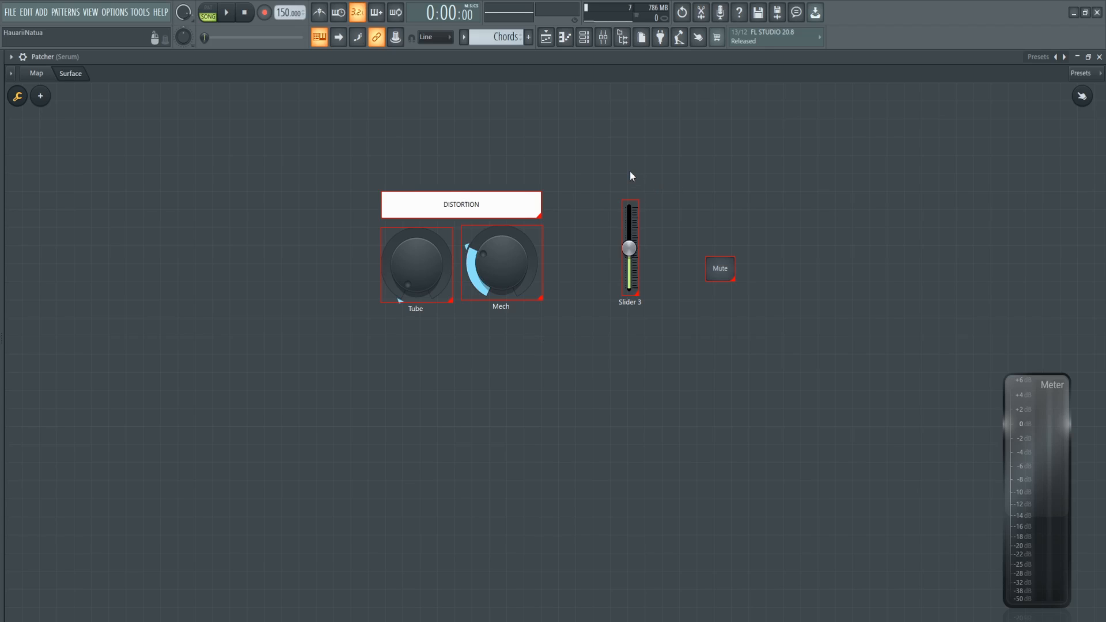
# Change the DISTORTION label's background color to a light coral red from the color wheel.
pyautogui.rightClick(493, 207)
pyautogui.moveTo(508, 228)
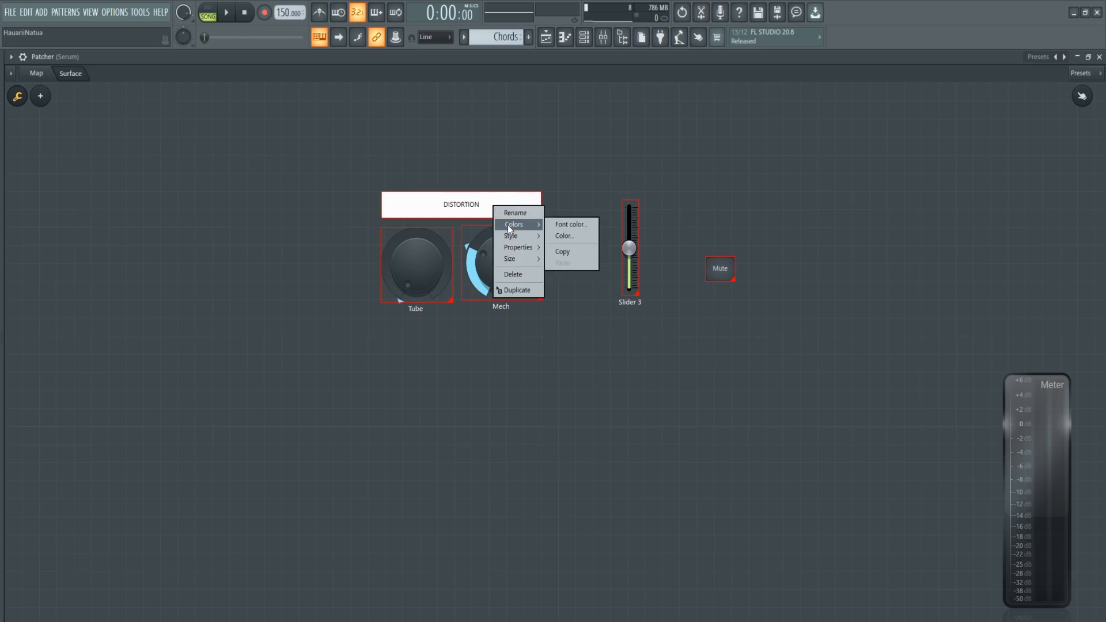
pyautogui.click(589, 226)
pyautogui.click(645, 275)
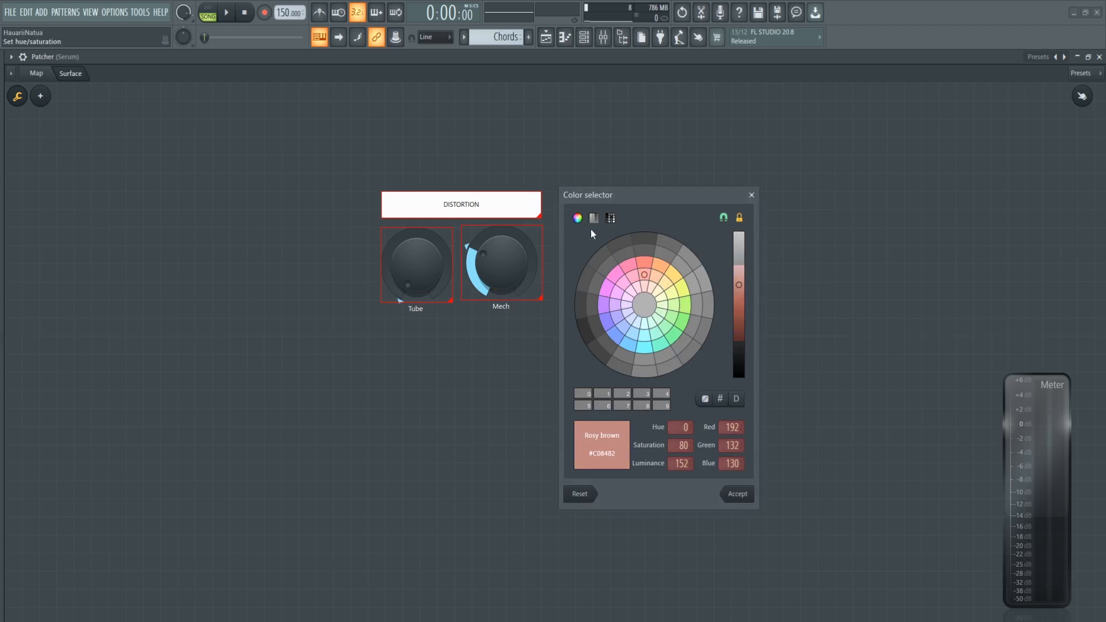
pyautogui.click(645, 263)
pyautogui.click(740, 496)
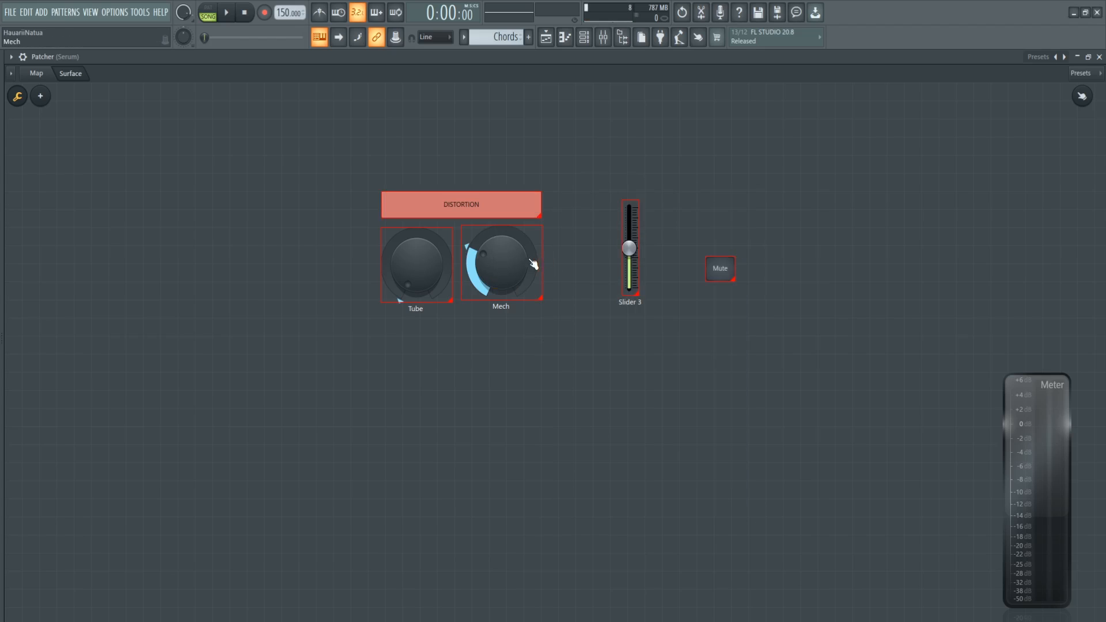
# Add a bevel panel, enlarge it to a near-square, and place it behind the DISTORTION label and both knobs.
pyautogui.rightClick(610, 148)
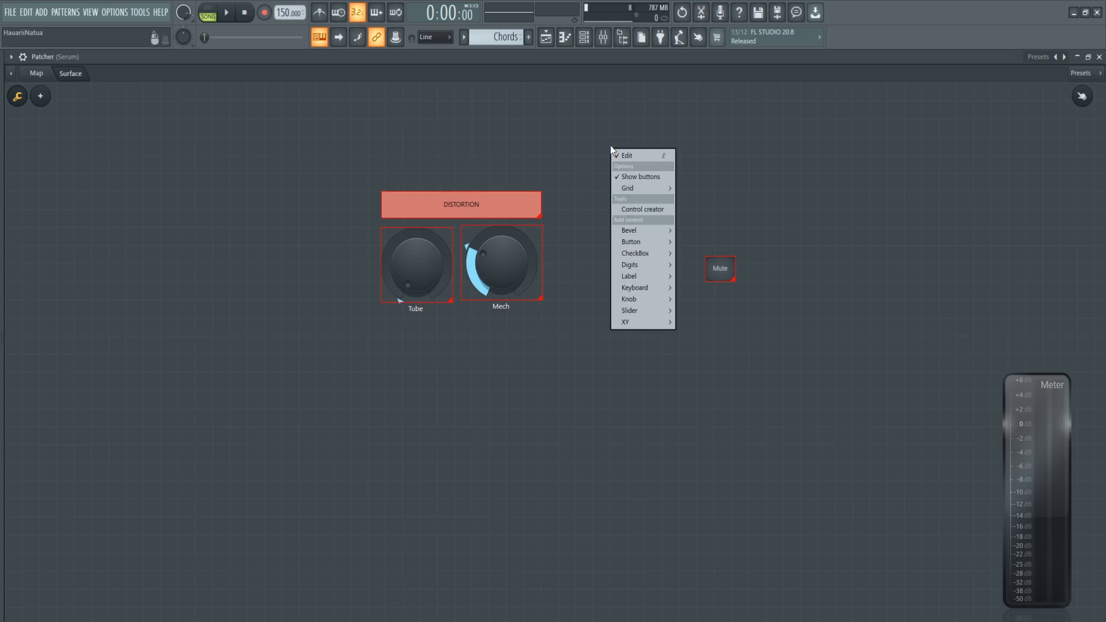
pyautogui.moveTo(653, 255)
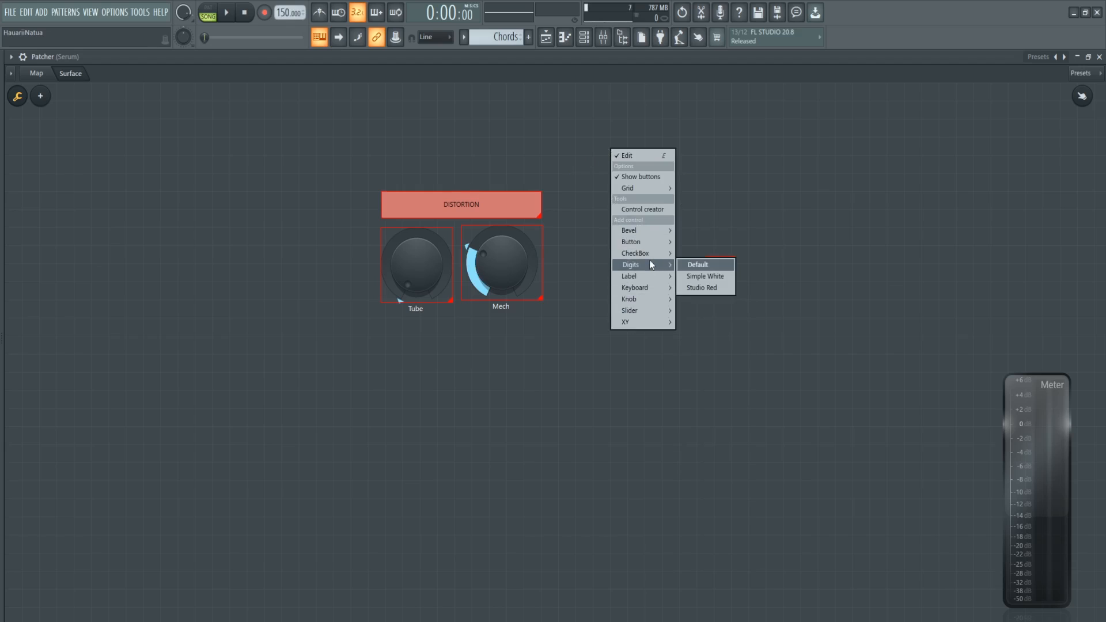
pyautogui.moveTo(638, 230)
pyautogui.moveTo(303, 222); pyautogui.dragTo(433, 358)
pyautogui.moveTo(378, 142); pyautogui.dragTo(512, 97)
pyautogui.moveTo(568, 313); pyautogui.dragTo(510, 238)
pyautogui.moveTo(461, 150); pyautogui.dragTo(250, 193)
pyautogui.moveTo(299, 282); pyautogui.dragTo(314, 309)
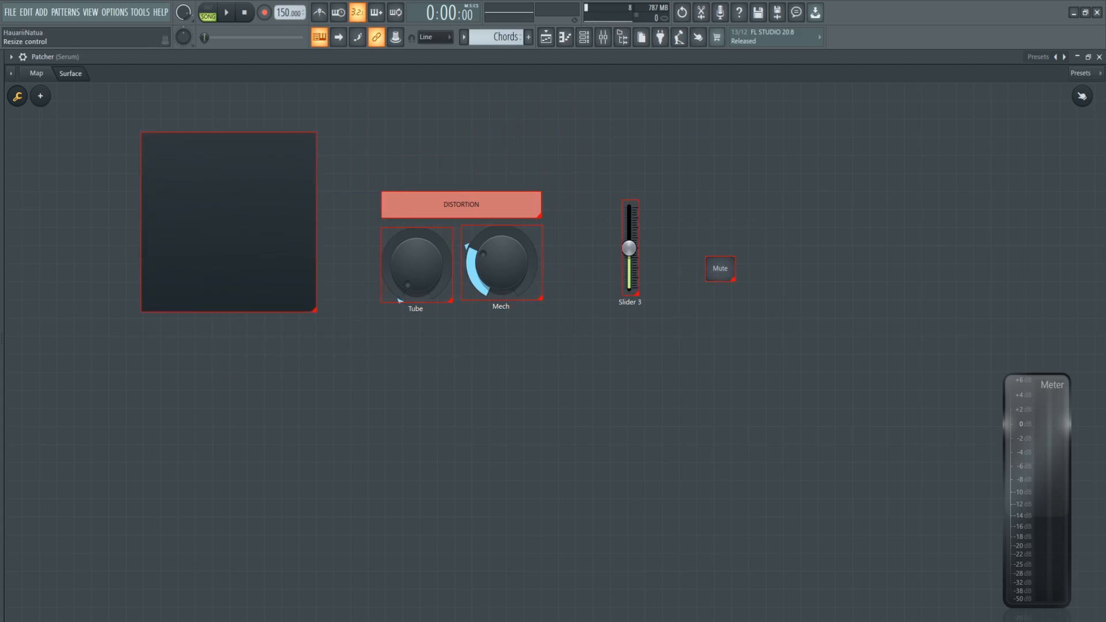
pyautogui.moveTo(291, 207); pyautogui.dragTo(524, 212)
# Color the bevel panel dark red-brown (Chocolate, #602220) and leave the Surface's edit mode.
pyautogui.rightClick(528, 165)
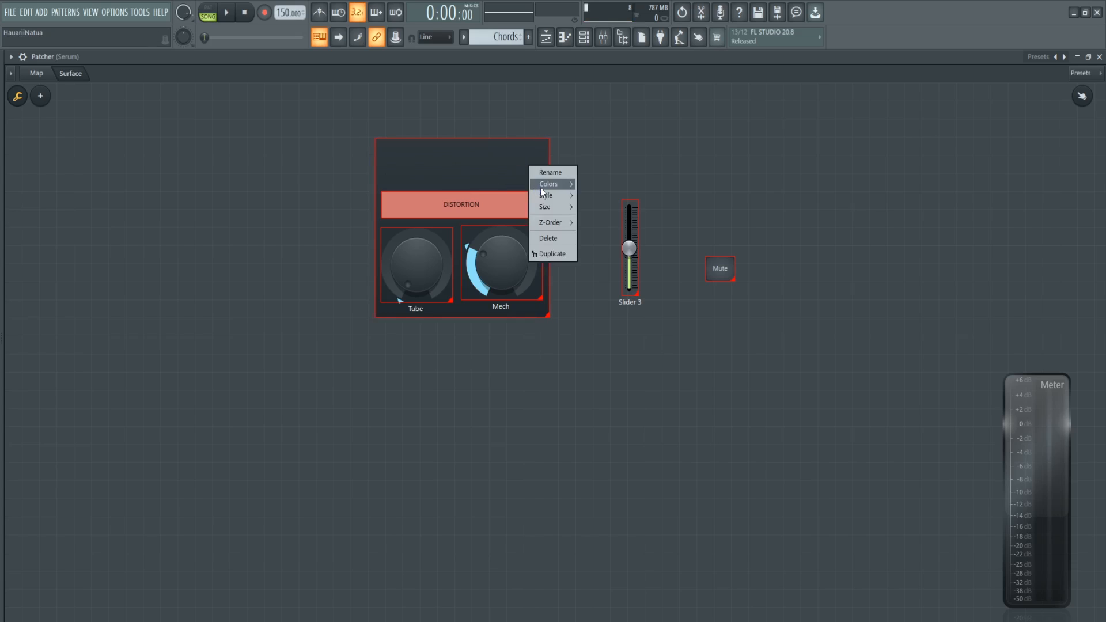
pyautogui.moveTo(549, 188)
pyautogui.click(602, 183)
pyautogui.click(658, 213)
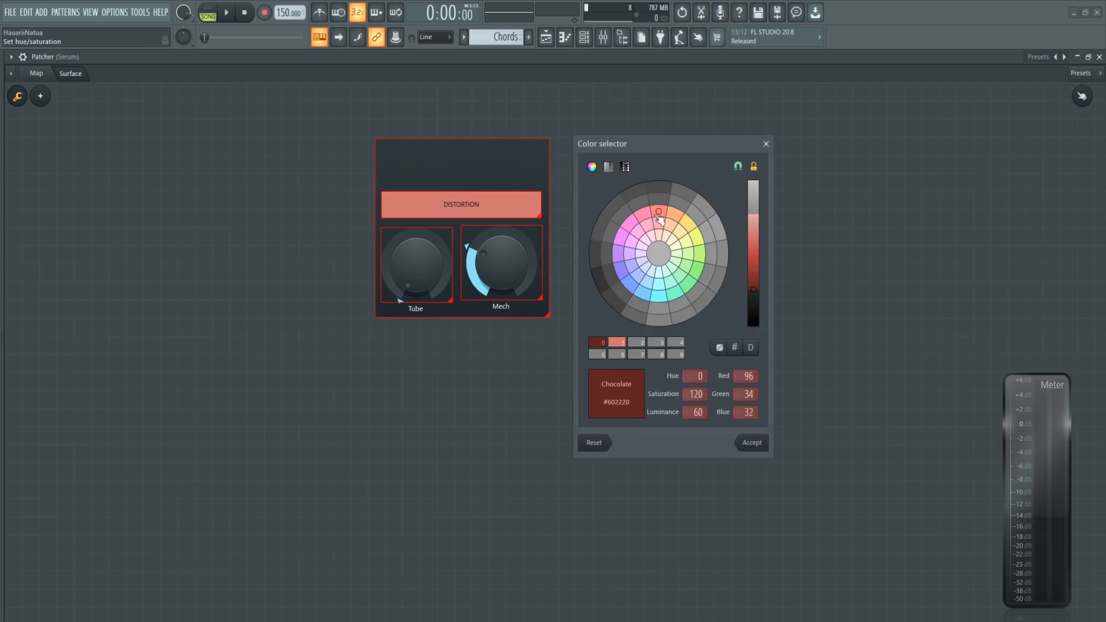
pyautogui.click(752, 443)
pyautogui.rightClick(578, 181)
pyautogui.click(588, 188)
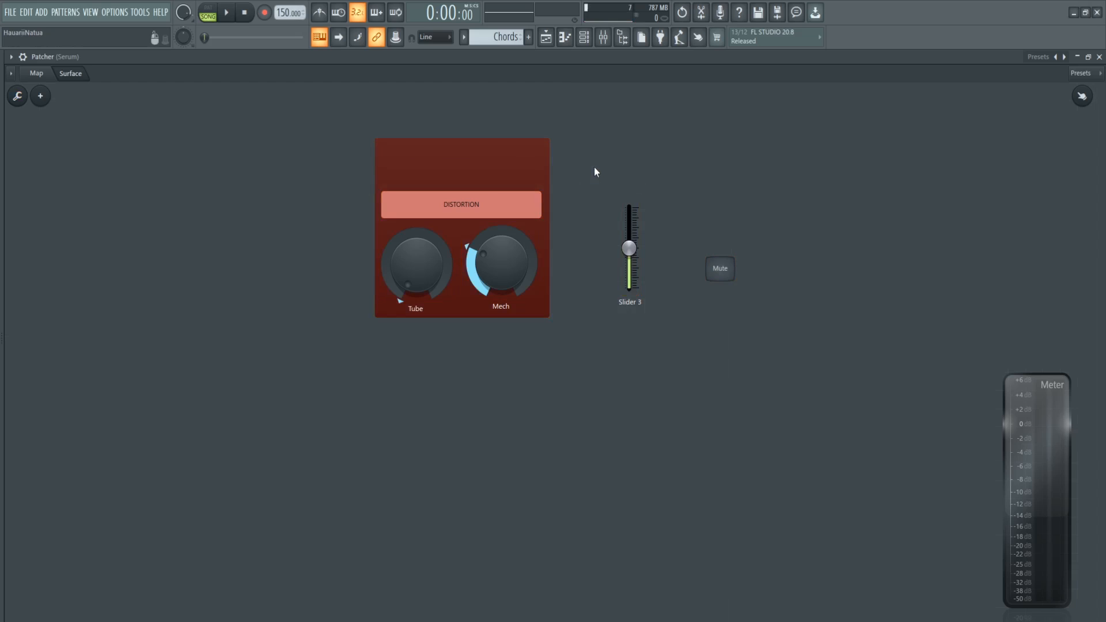
# Try the Tube knob, lower Slider 3, and move the slider beneath the DISTORTION panel in edit mode.
pyautogui.moveTo(431, 271)
pyautogui.mouseDown()
pyautogui.moveTo(431, 245)
pyautogui.moveTo(431, 272)
pyautogui.mouseUp()
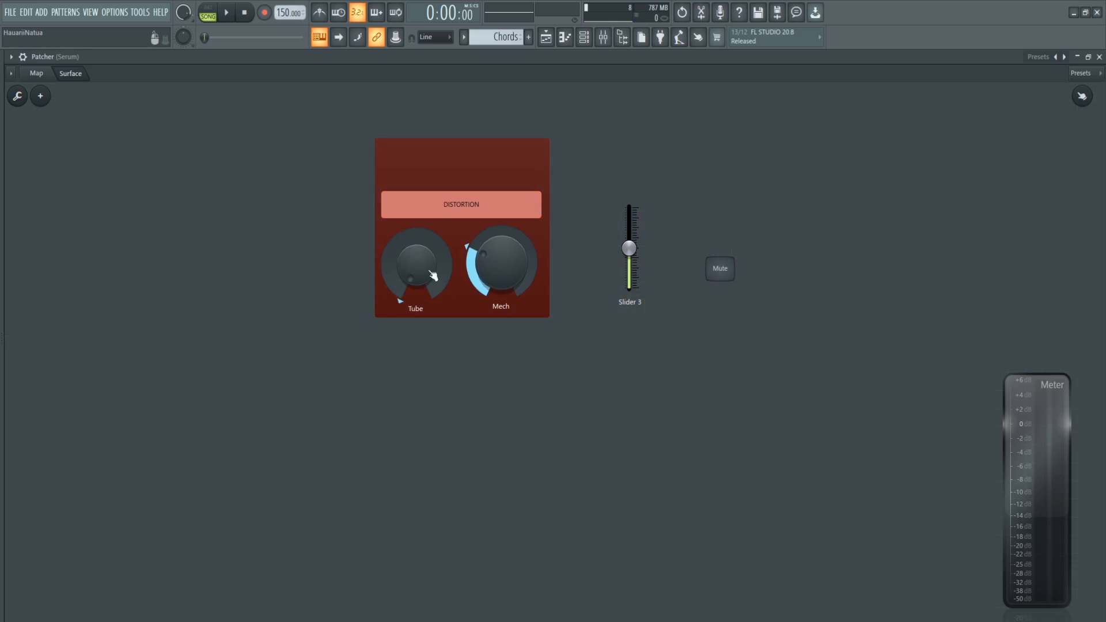
pyautogui.moveTo(629, 248)
pyautogui.mouseDown()
pyautogui.moveTo(629, 208)
pyautogui.moveTo(629, 263)
pyautogui.mouseUp()
pyautogui.moveTo(628, 254); pyautogui.dragTo(453, 385)
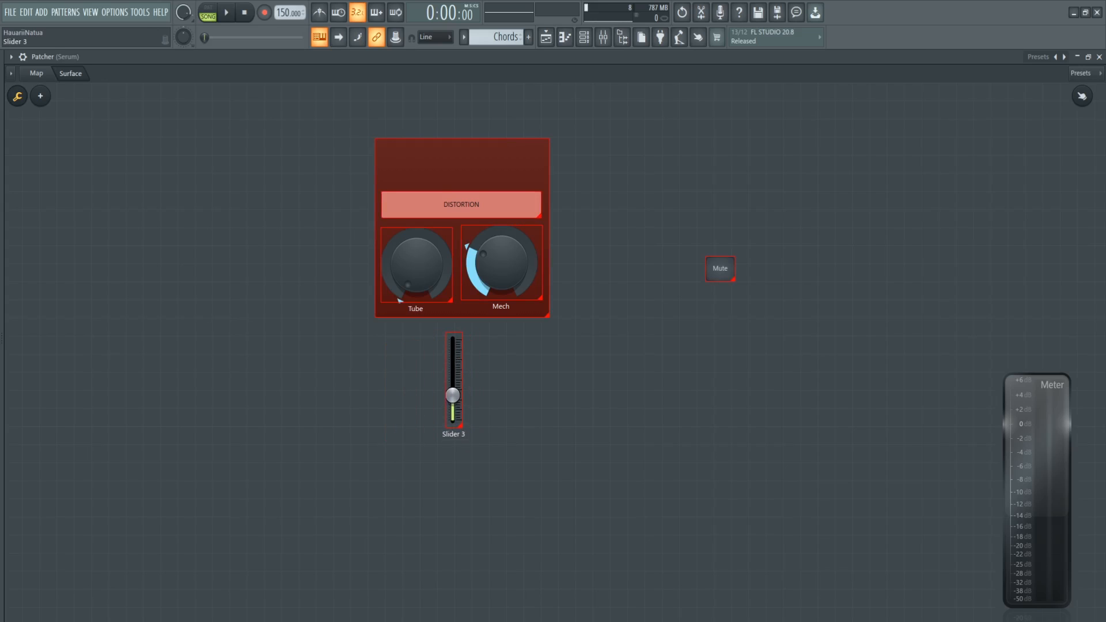
# Duplicate the dark red bevel panel and align the copy directly below the original, behind Slider 3.
pyautogui.rightClick(527, 350)
pyautogui.rightClick(507, 167)
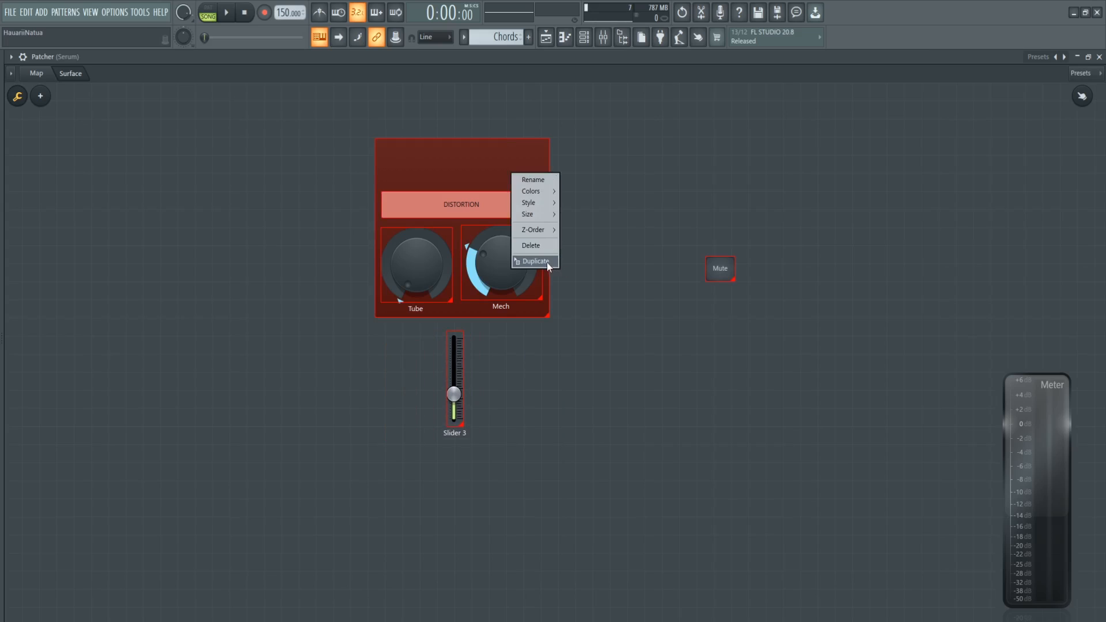
pyautogui.click(547, 262)
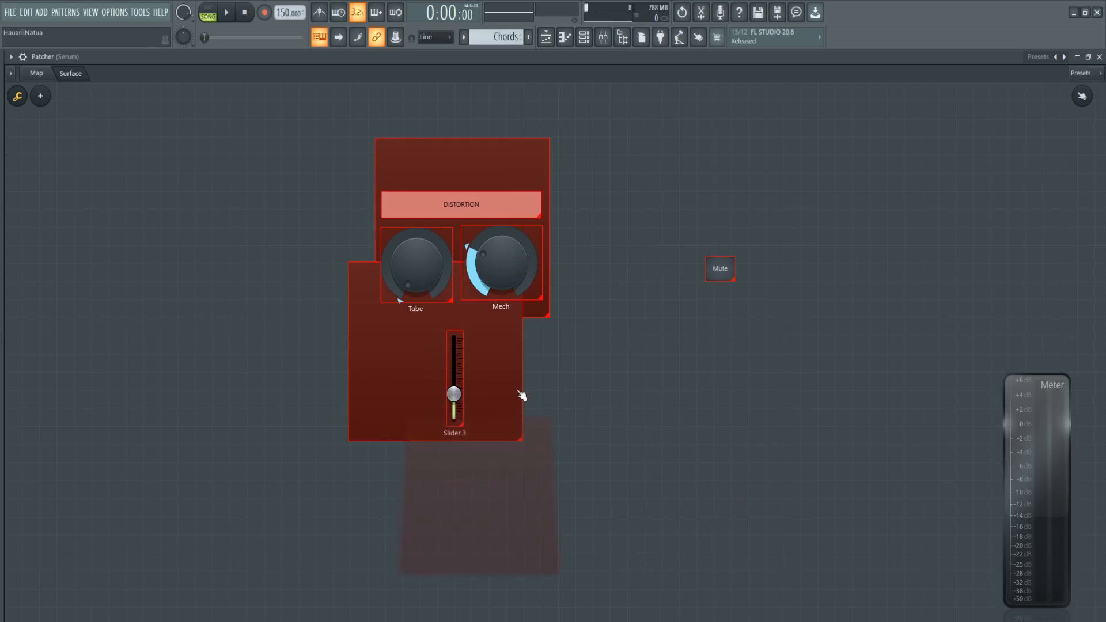
pyautogui.click(484, 374)
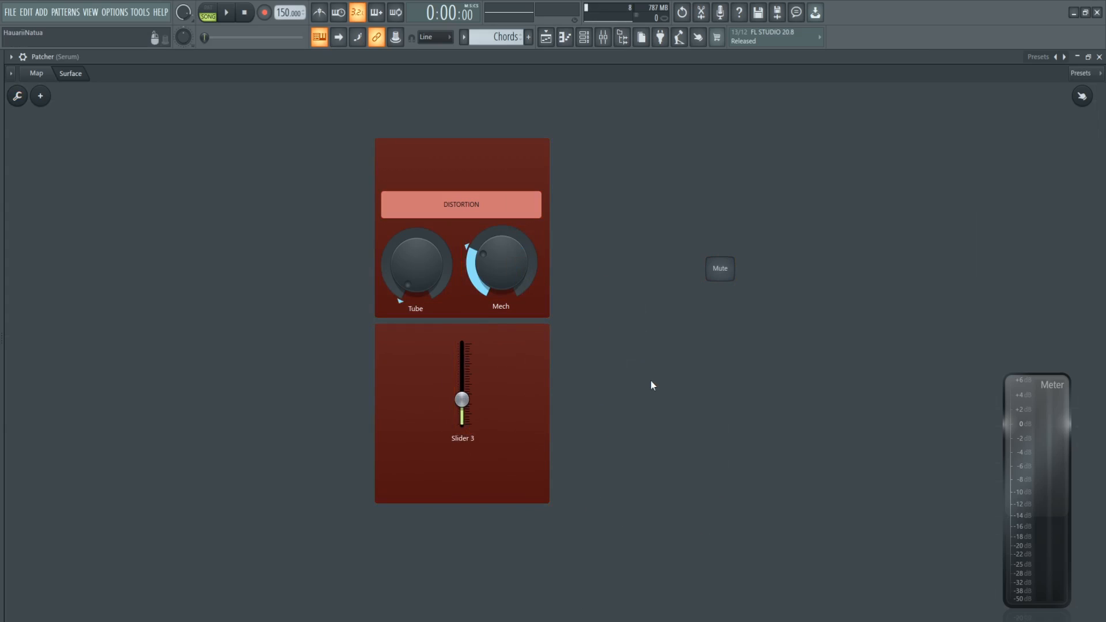
# Re-enter edit mode, look through the available bevel styles, and open the lower red panel's Z-Order options.
pyautogui.rightClick(608, 248)
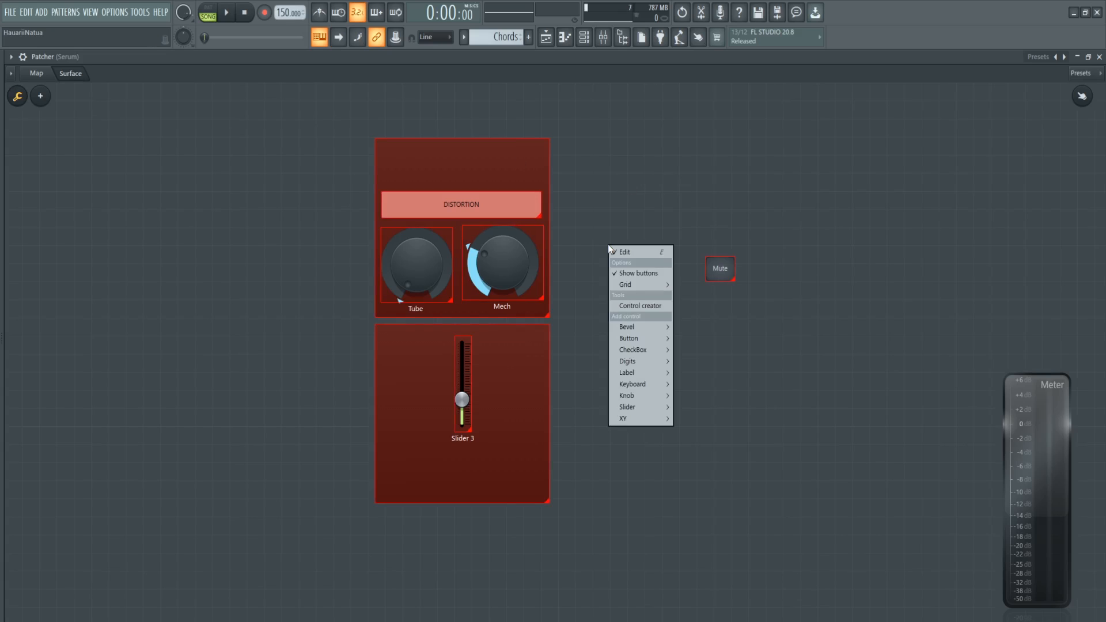
pyautogui.moveTo(632, 329)
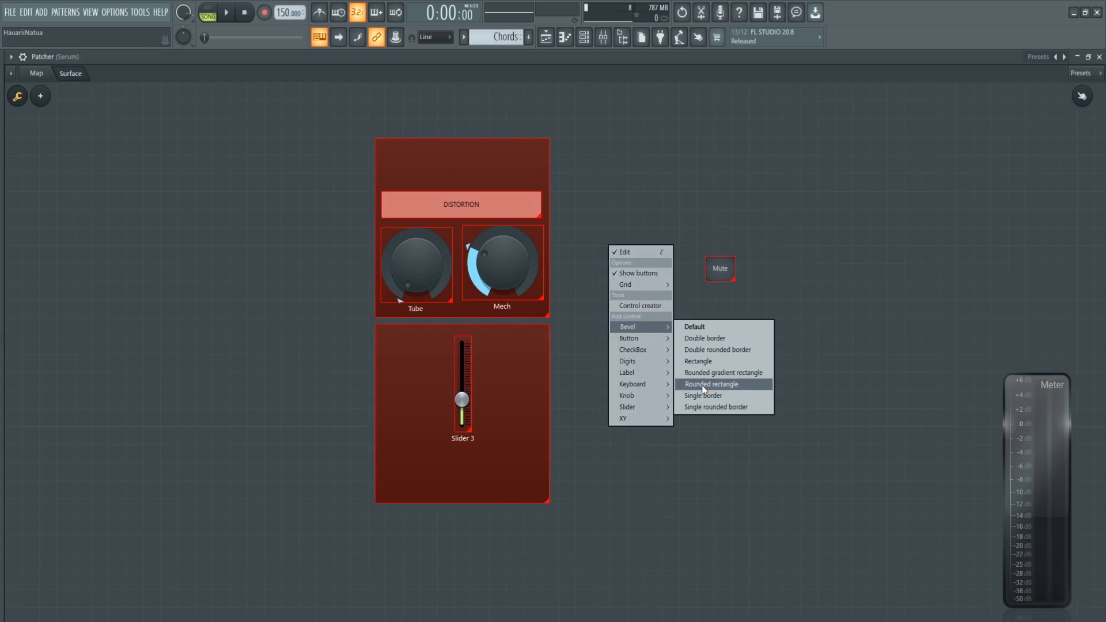
pyautogui.click(578, 192)
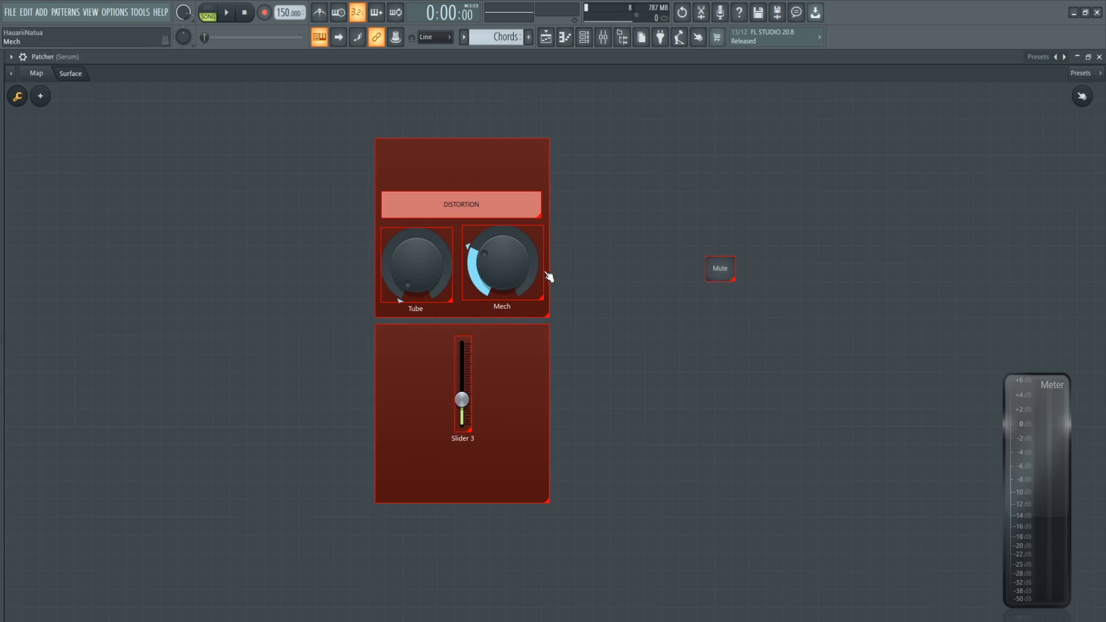
pyautogui.rightClick(520, 360)
pyautogui.moveTo(542, 417)
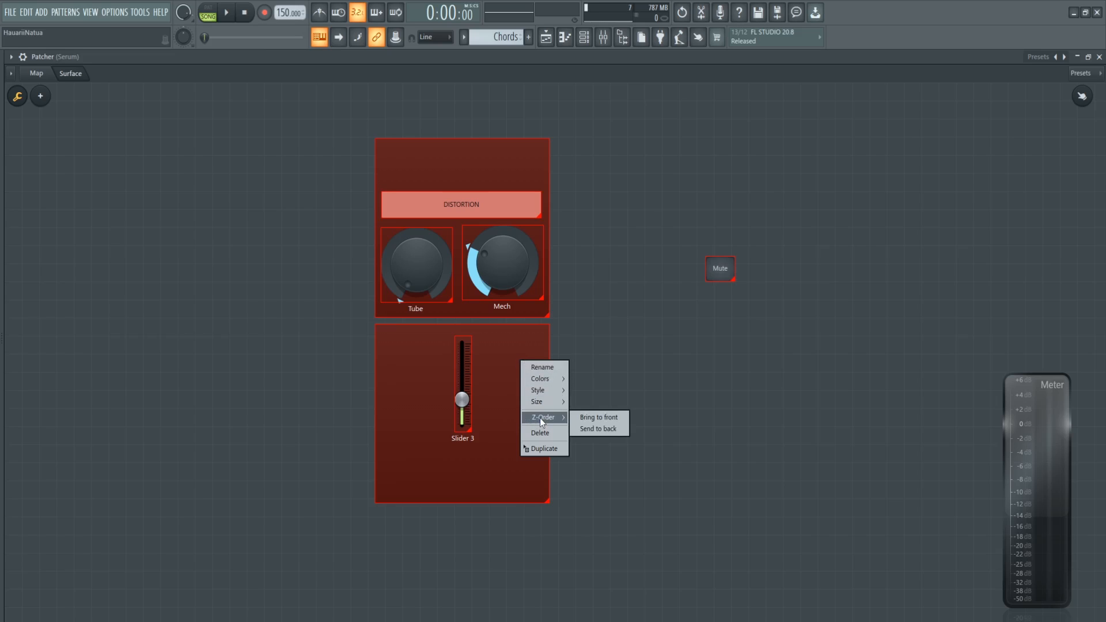